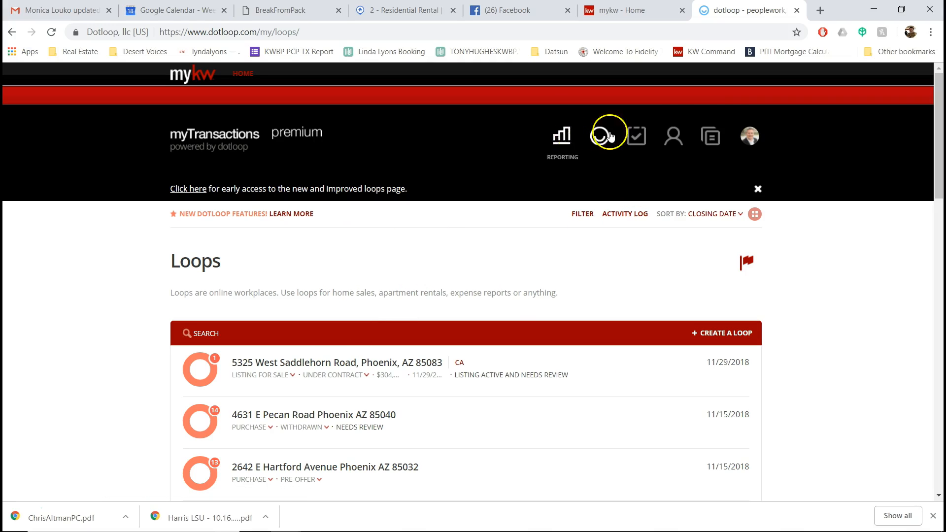
Step: Open the account options, then switch the loops to grid view and back to list
click(742, 132)
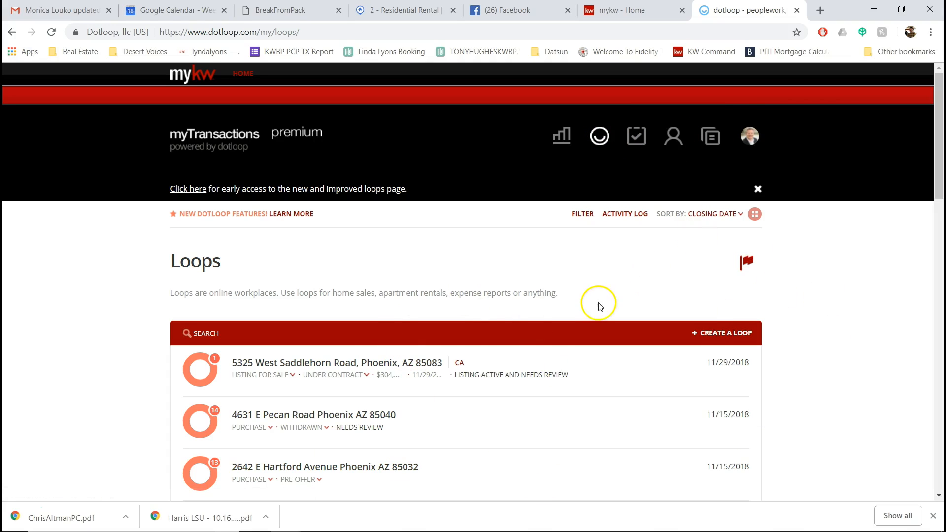
scroll(417, 391, down, 7)
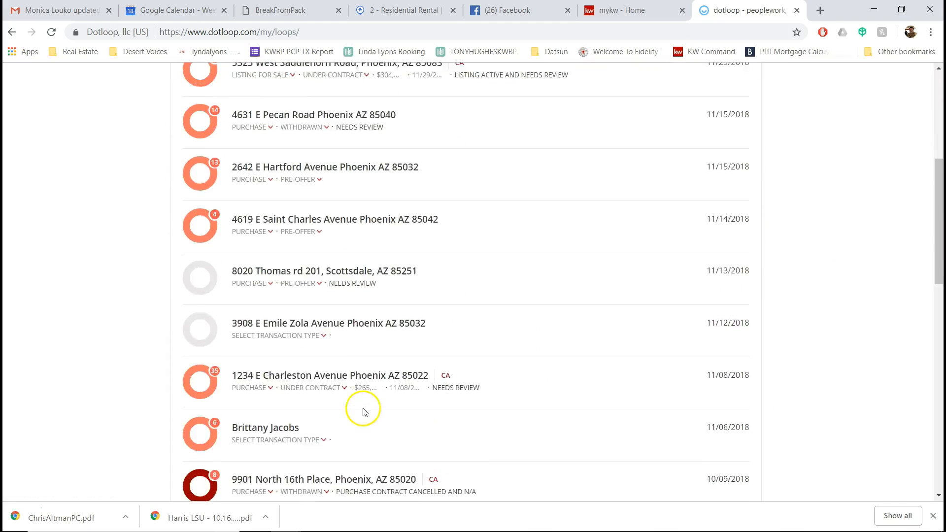
scroll(363, 412, up, 7)
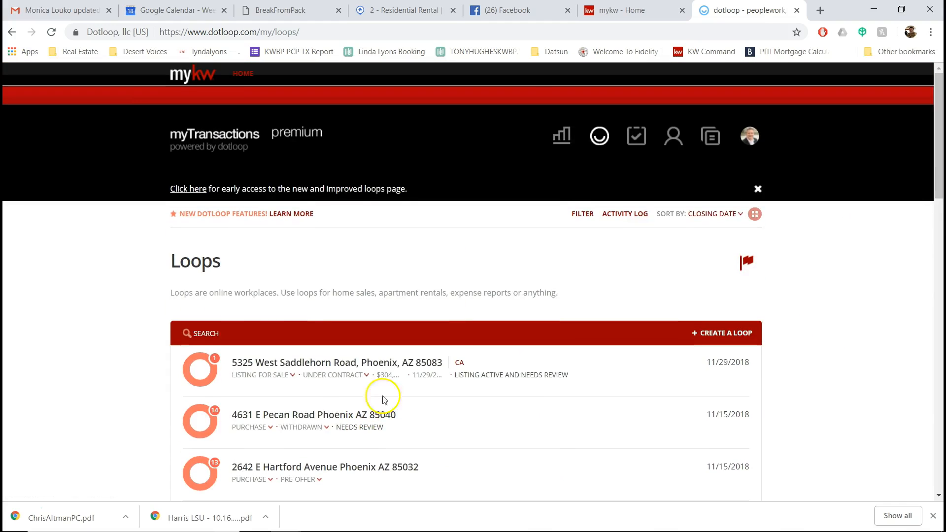
click(754, 215)
scroll(852, 273, down, 5)
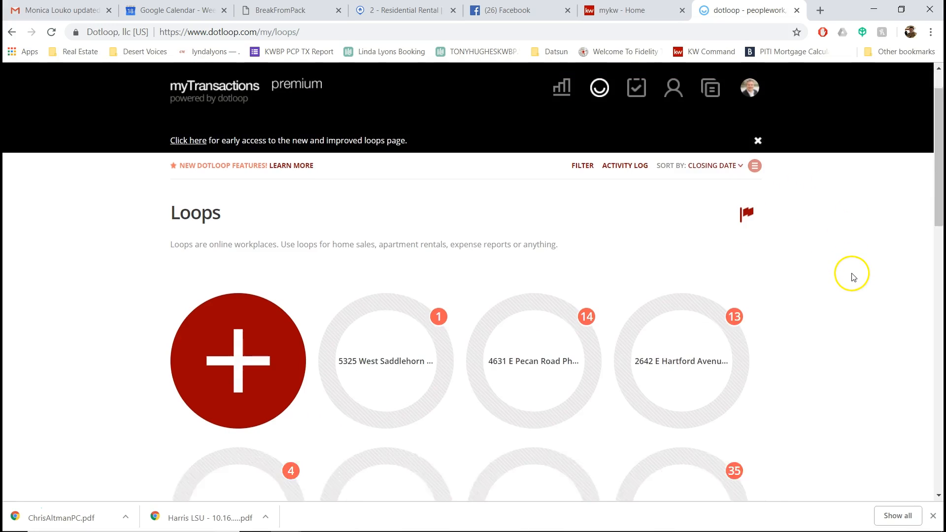
scroll(852, 275, up, 3)
scroll(851, 274, down, 2)
scroll(832, 251, up, 5)
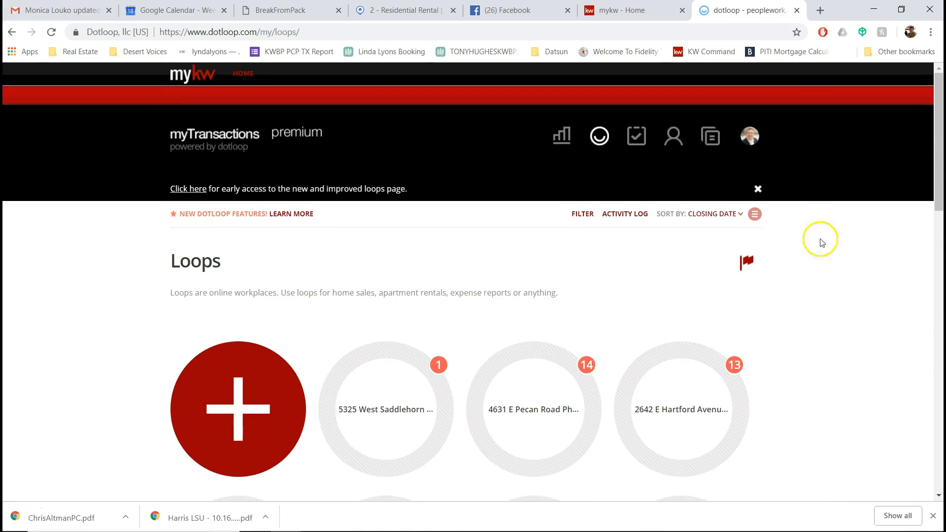
click(754, 214)
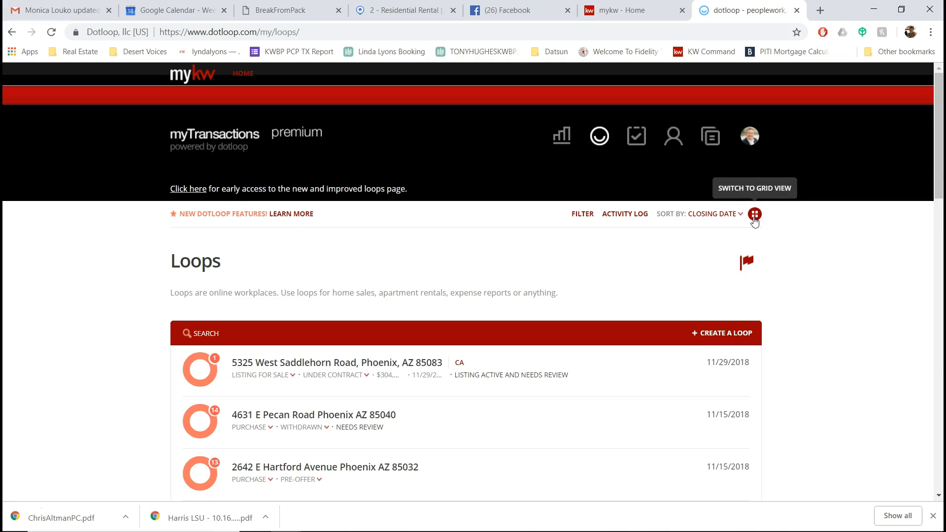
Step: Visit the Keller Williams intranet home page, then return to the dotloop loops page
click(623, 9)
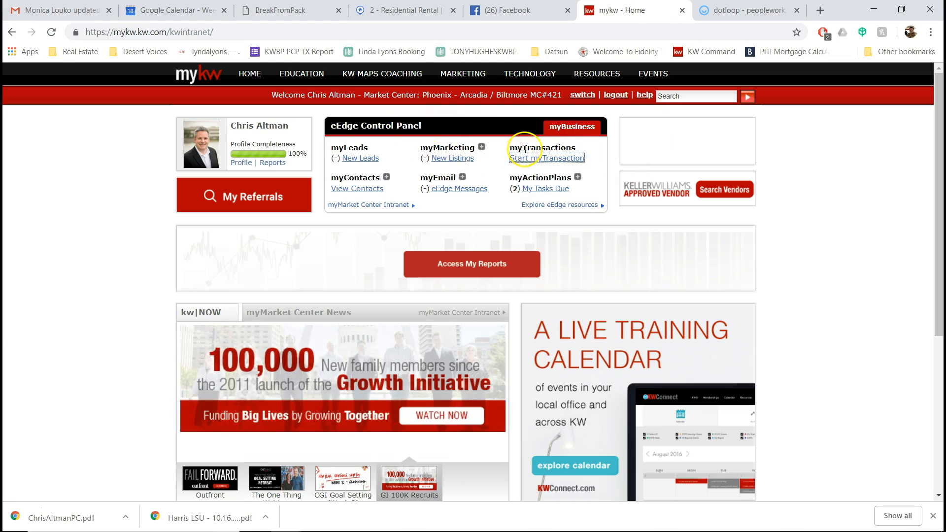
click(738, 14)
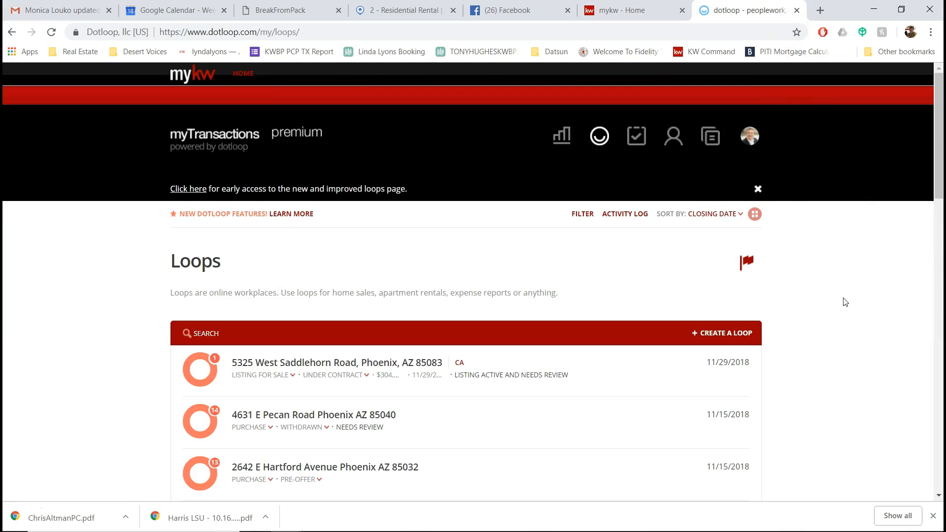
click(809, 377)
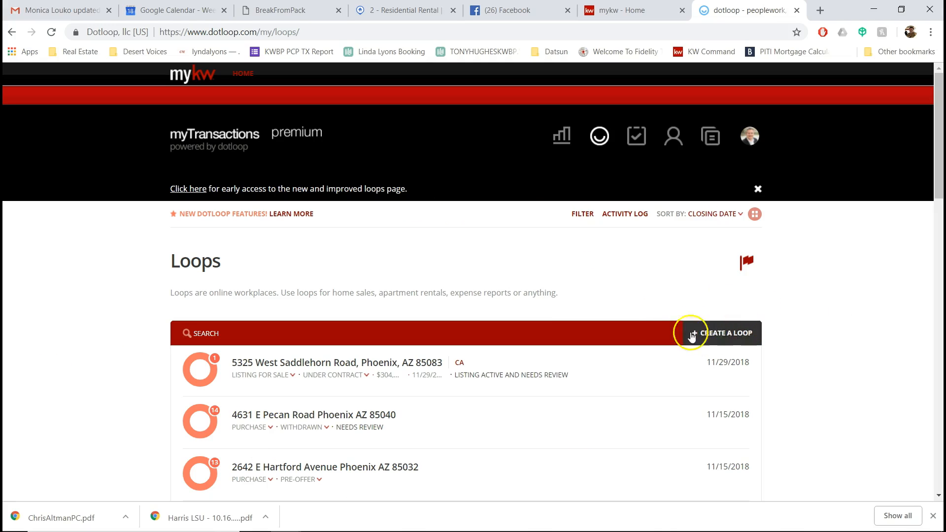
Step: Toggle grid view and back to list, then open the Create a loop dialog
click(754, 215)
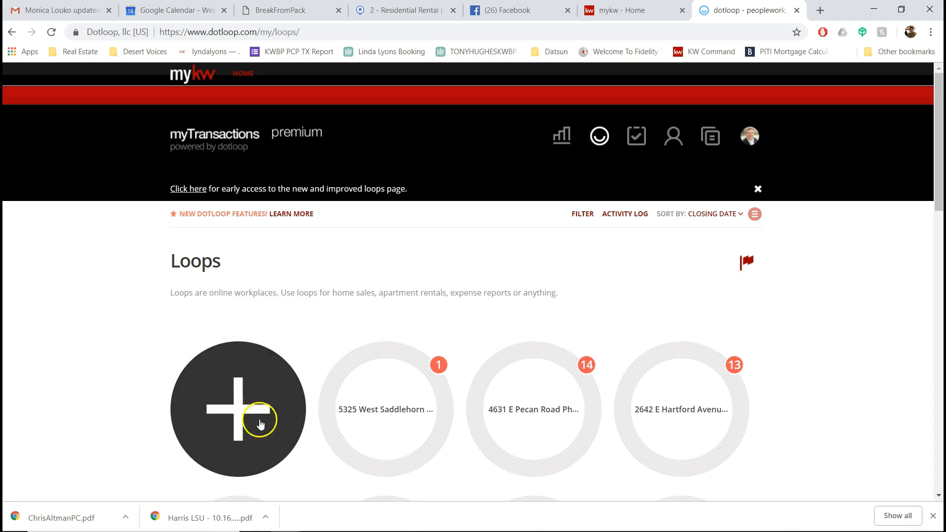
click(754, 214)
click(738, 333)
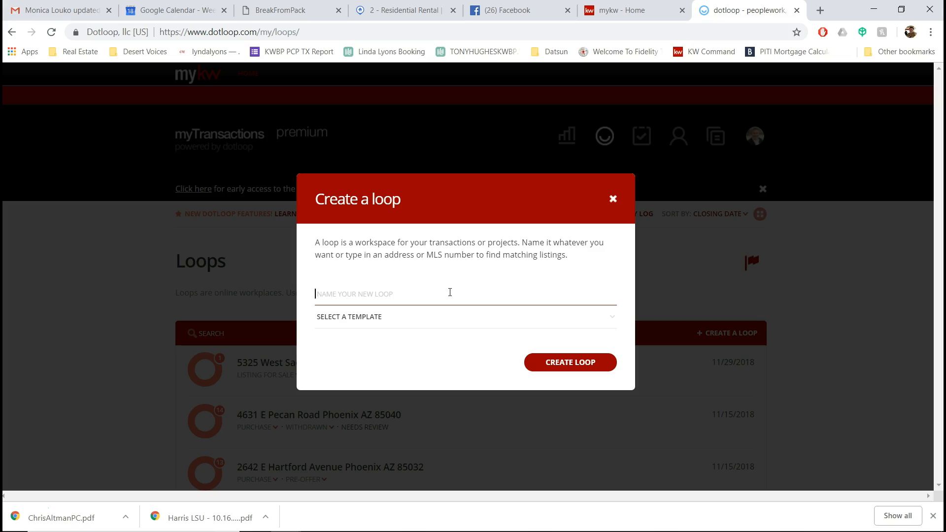
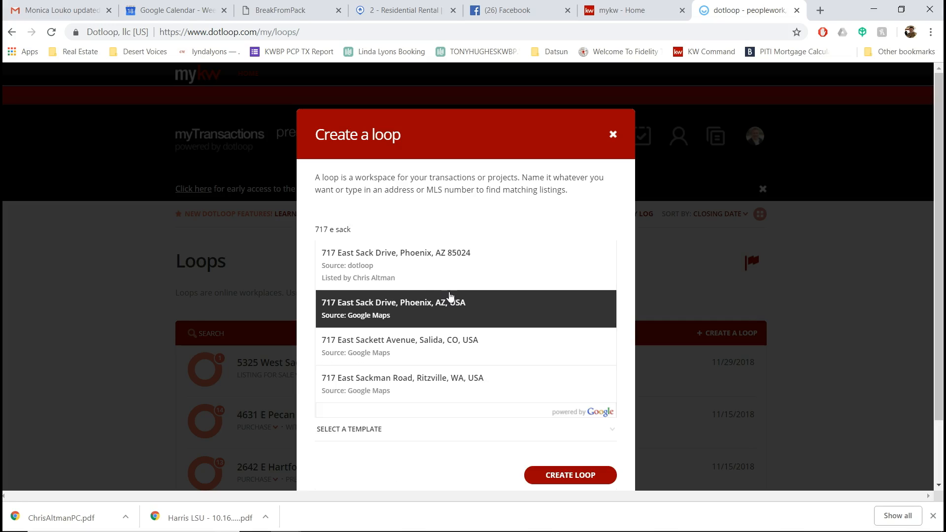
click(377, 256)
drag(380, 228, 295, 231)
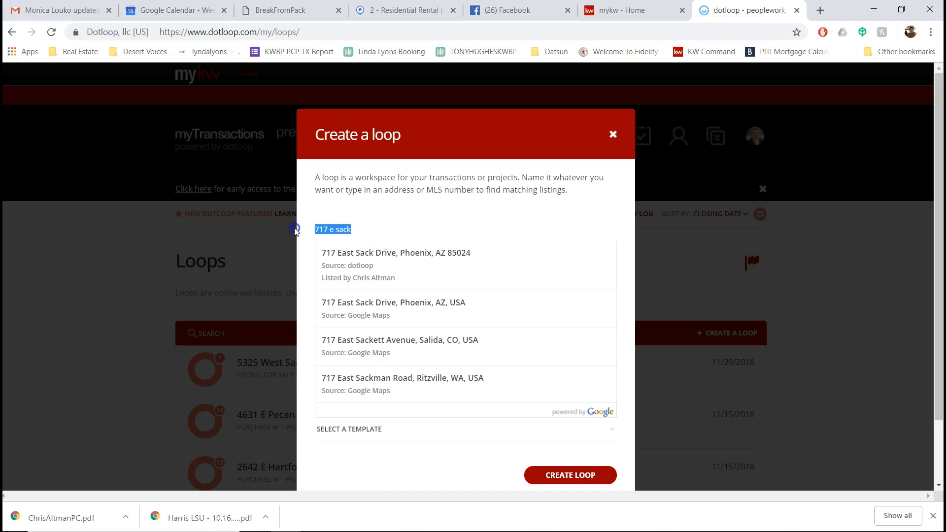
click(408, 12)
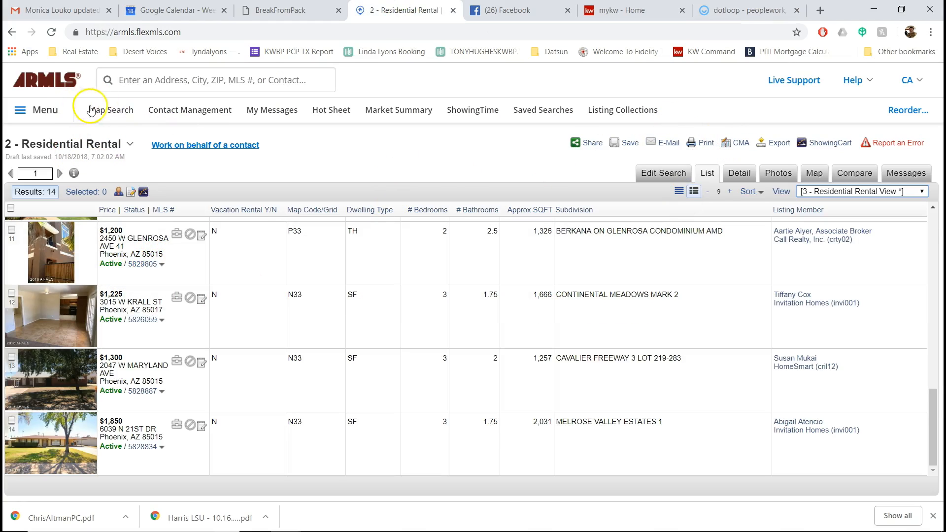
click(50, 114)
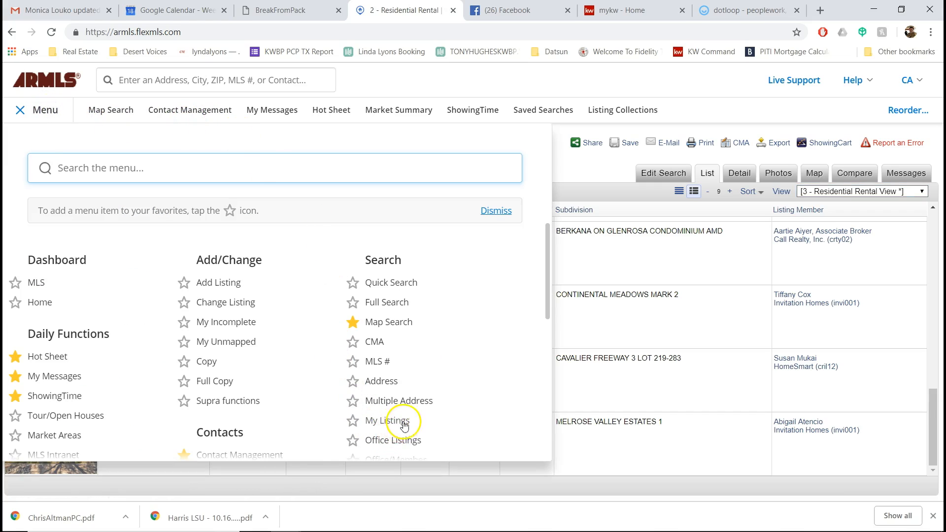
click(401, 435)
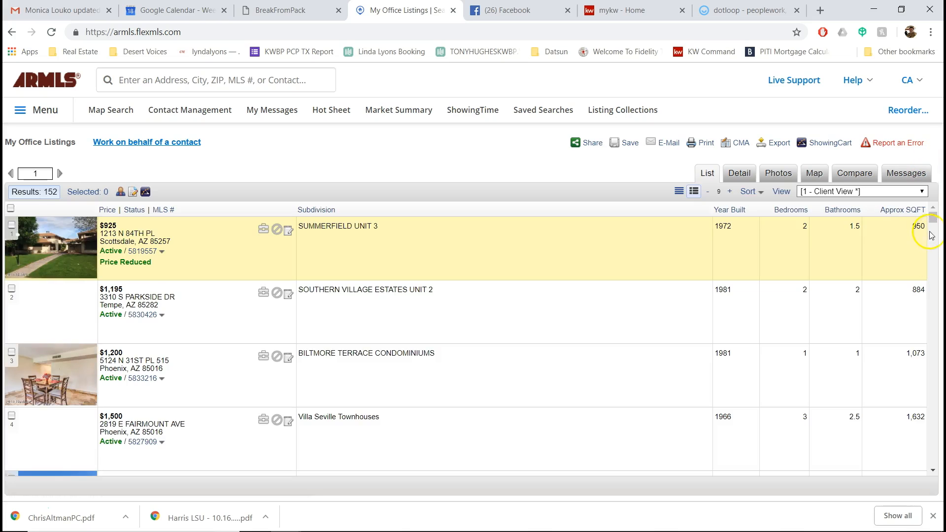
drag(932, 218, 927, 463)
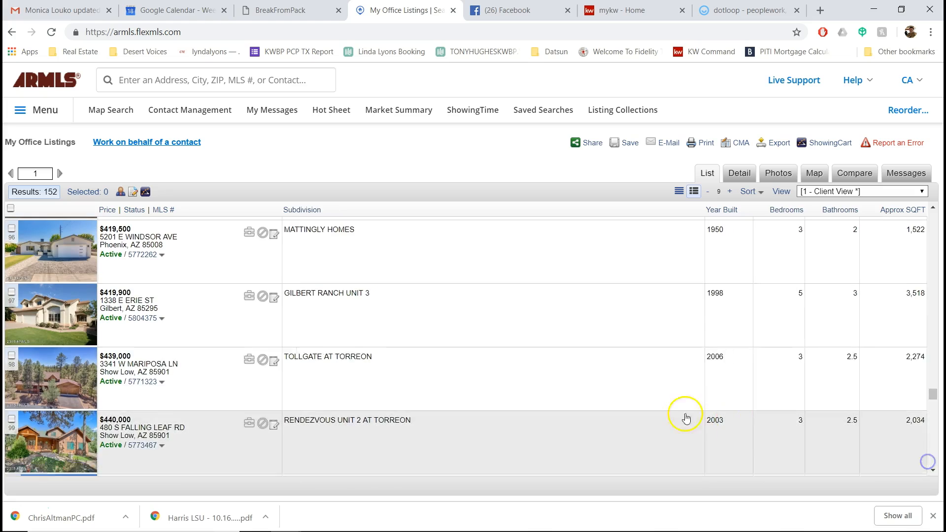
scroll(379, 361, down, 20)
scroll(391, 351, down, 10)
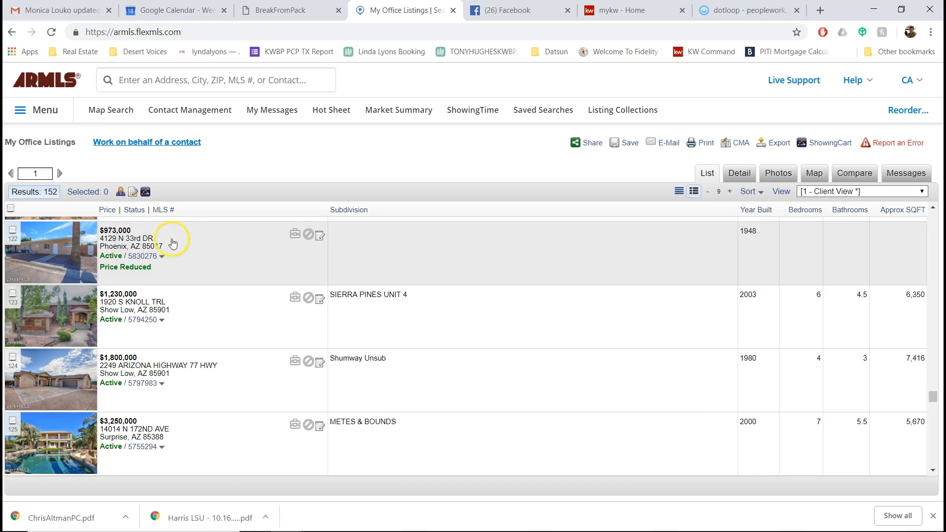
scroll(215, 311, down, 5)
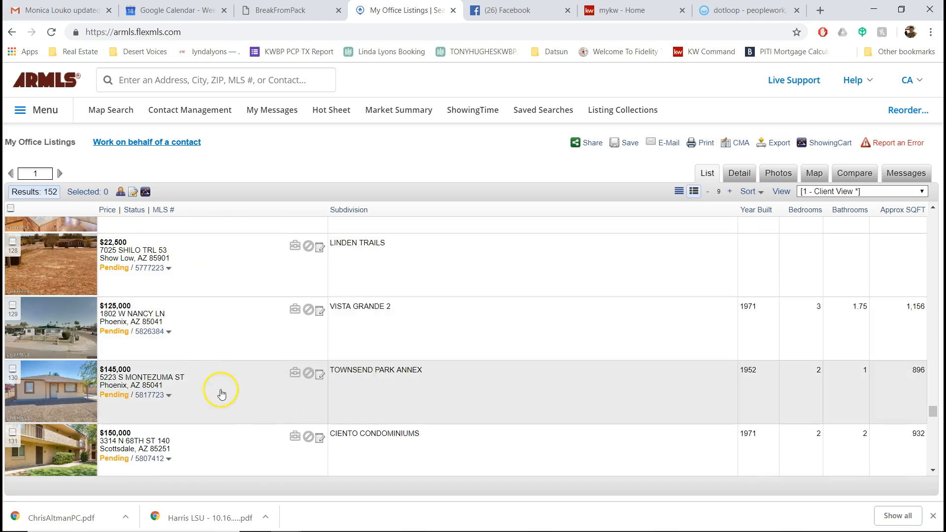
scroll(236, 340, up, 5)
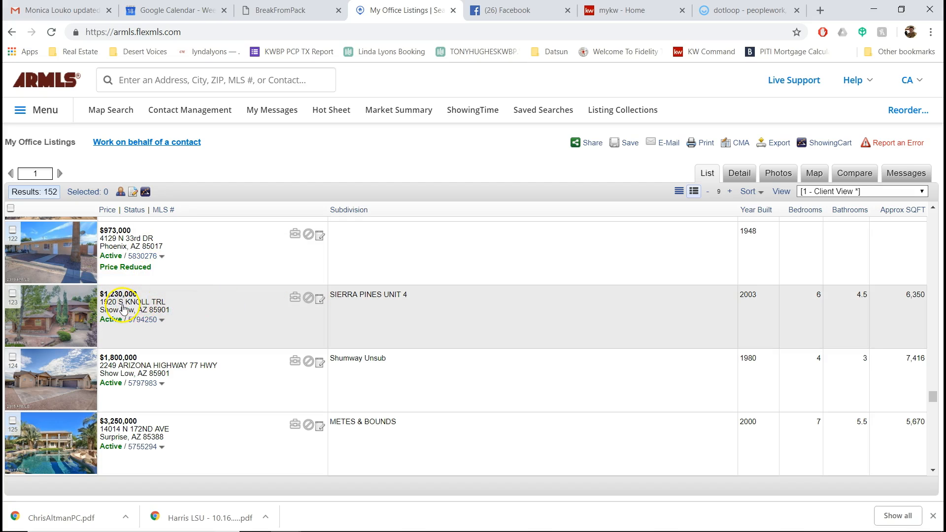
click(141, 304)
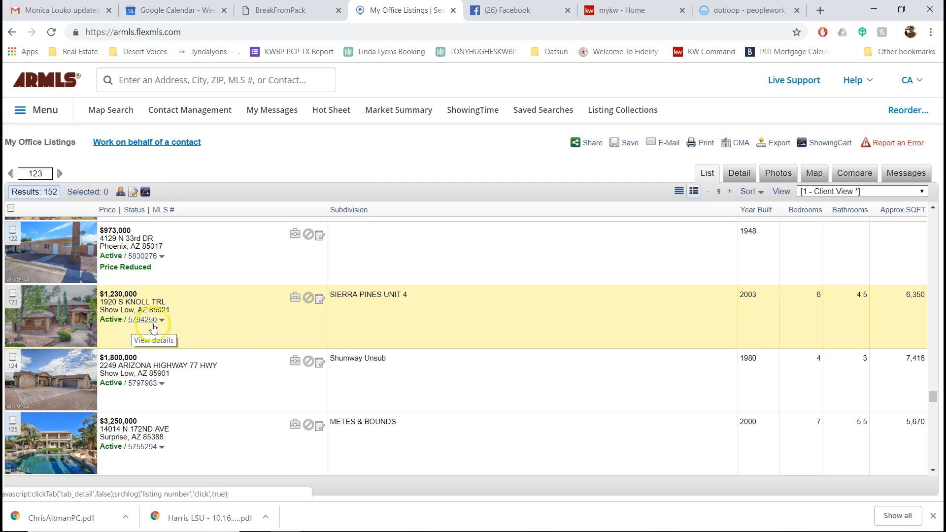
click(741, 10)
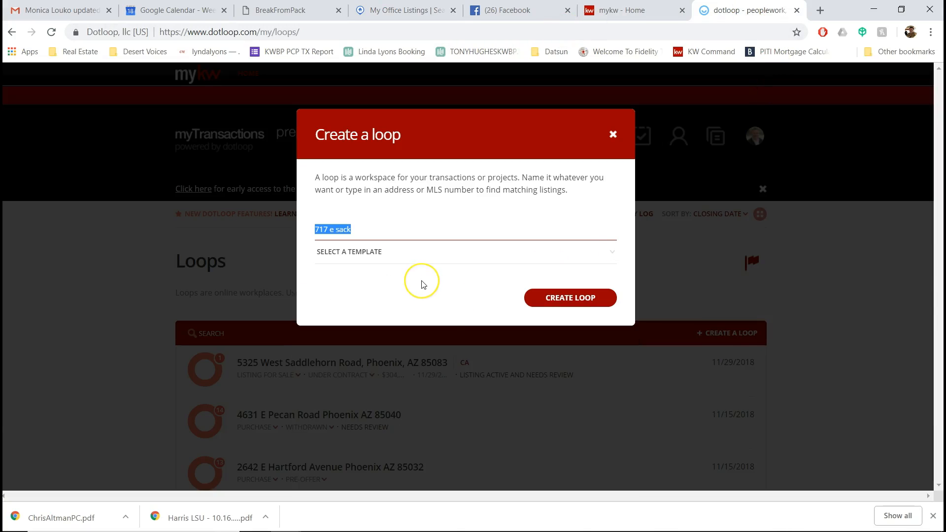
text(579425)
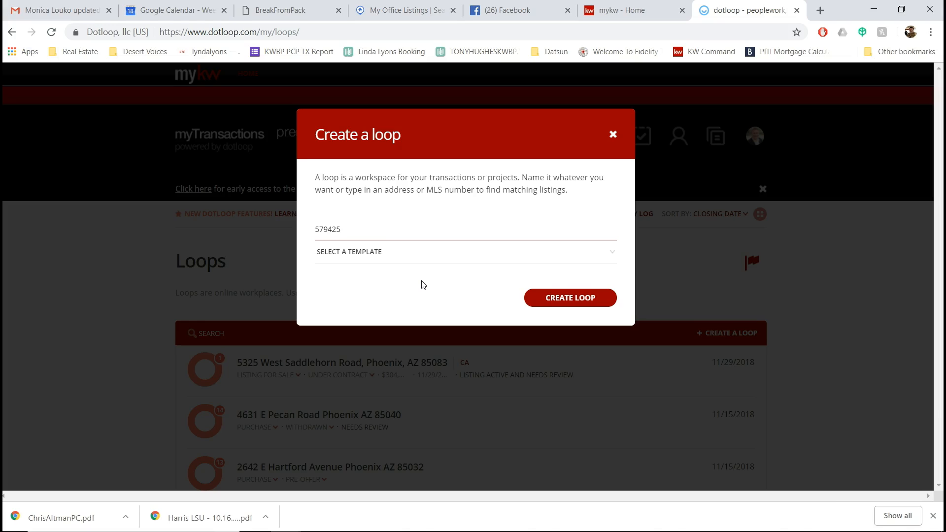
text(0)
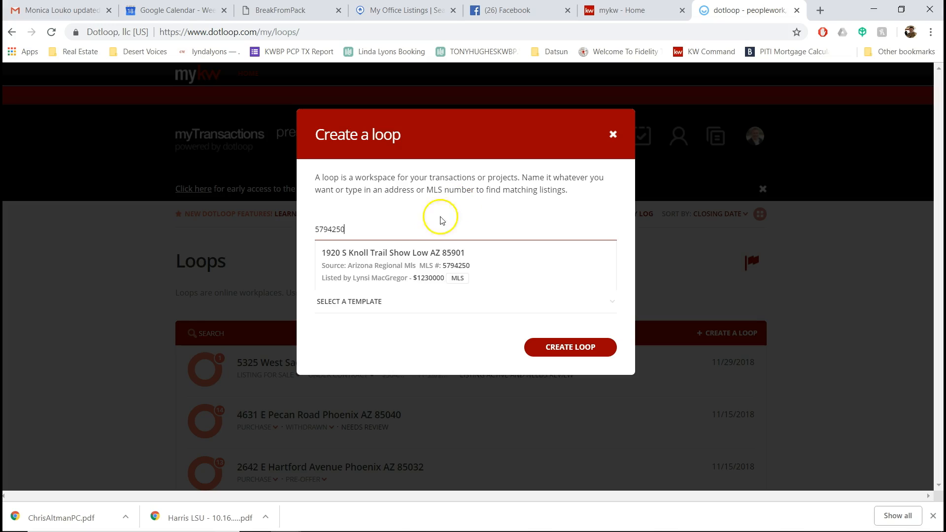
click(401, 263)
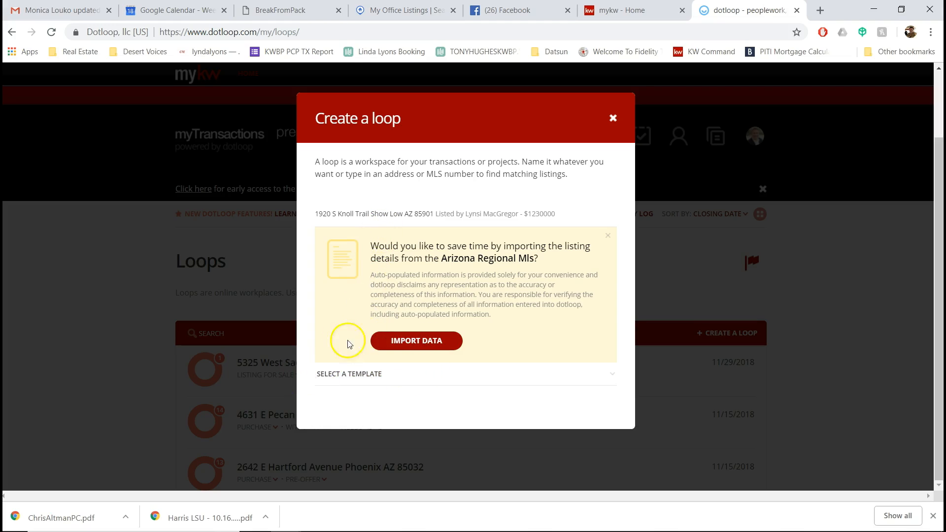
click(447, 377)
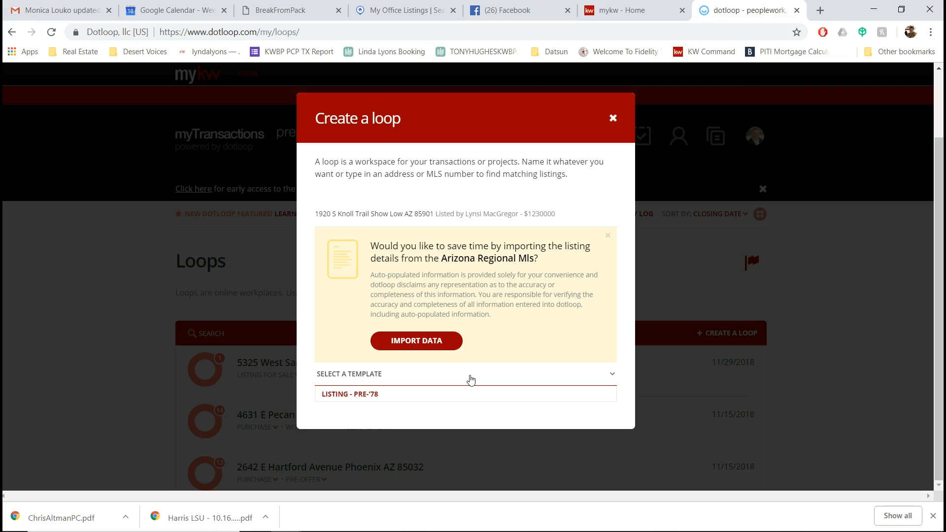
click(417, 341)
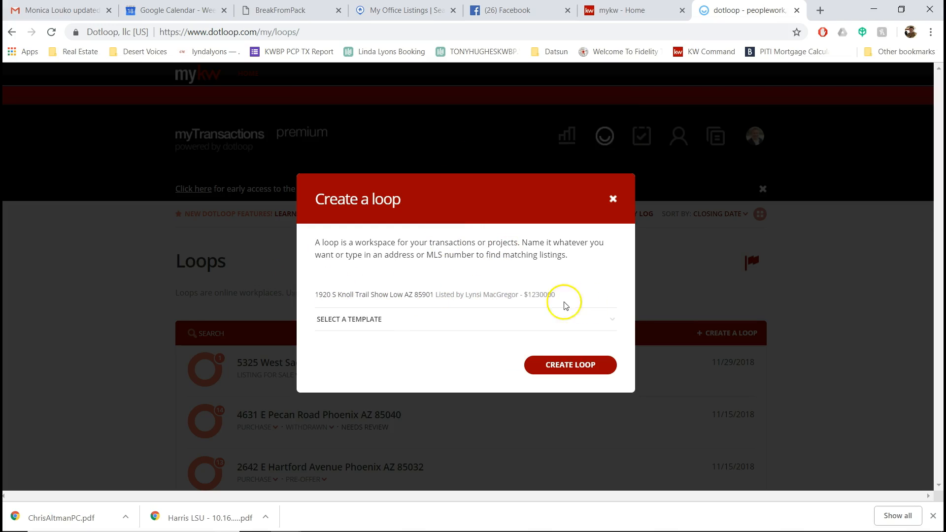
click(574, 363)
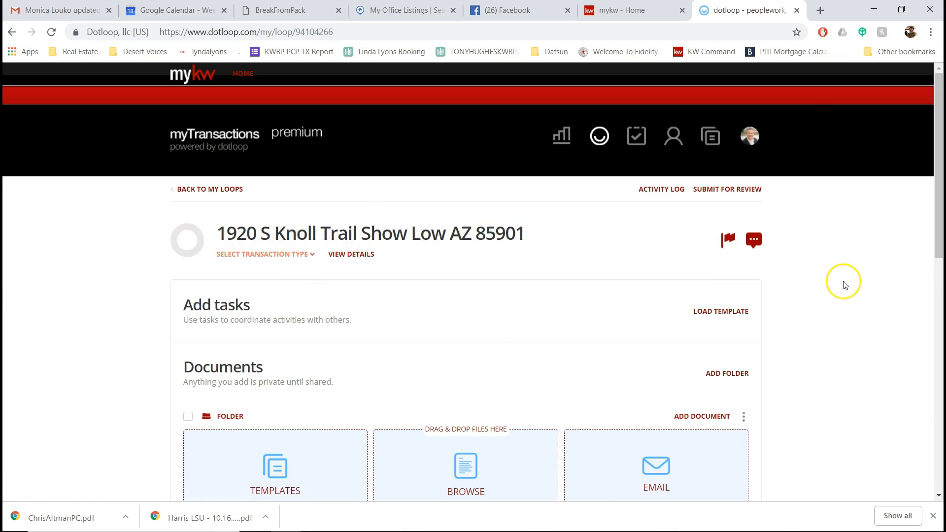
Step: Change your own People role from NONE to BUYING AGENT and start adding a new person
scroll(842, 281, down, 3)
scroll(846, 282, up, 2)
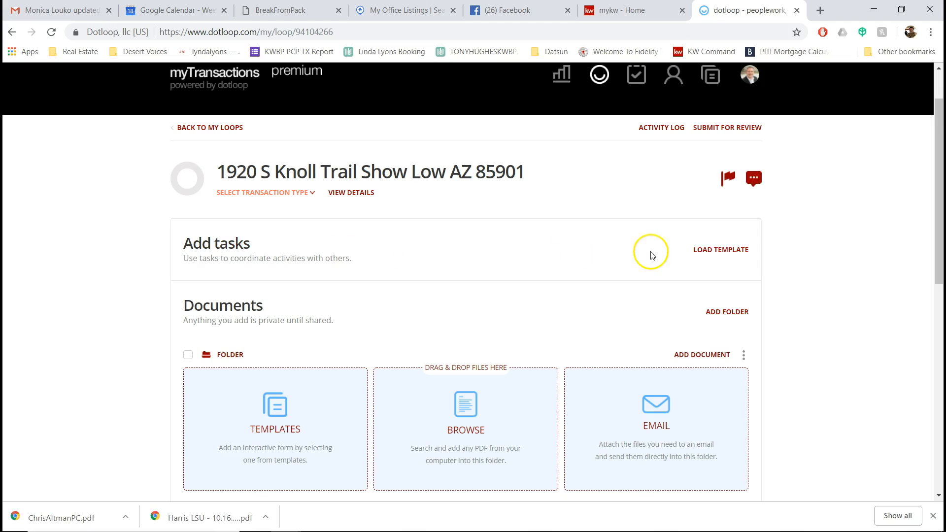
scroll(306, 291, down, 3)
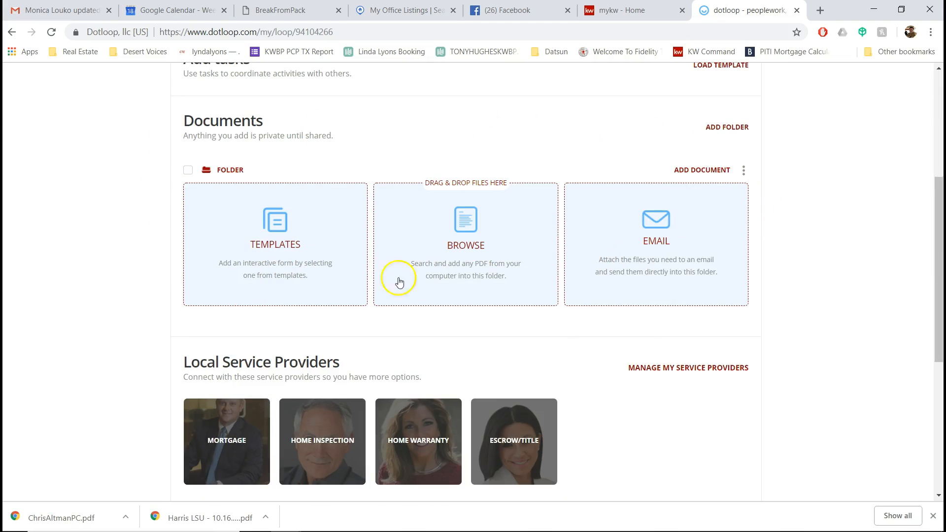
scroll(848, 241, down, 3)
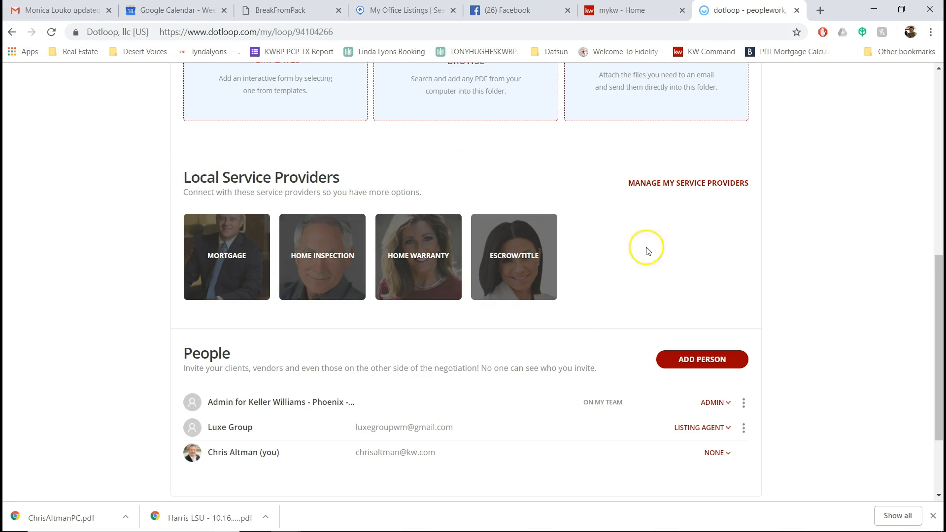
scroll(911, 382, down, 2)
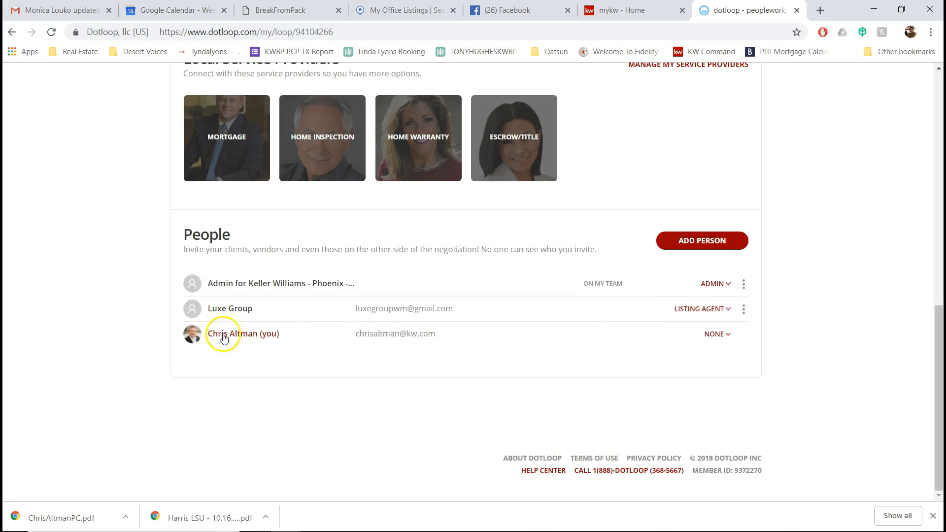
click(712, 334)
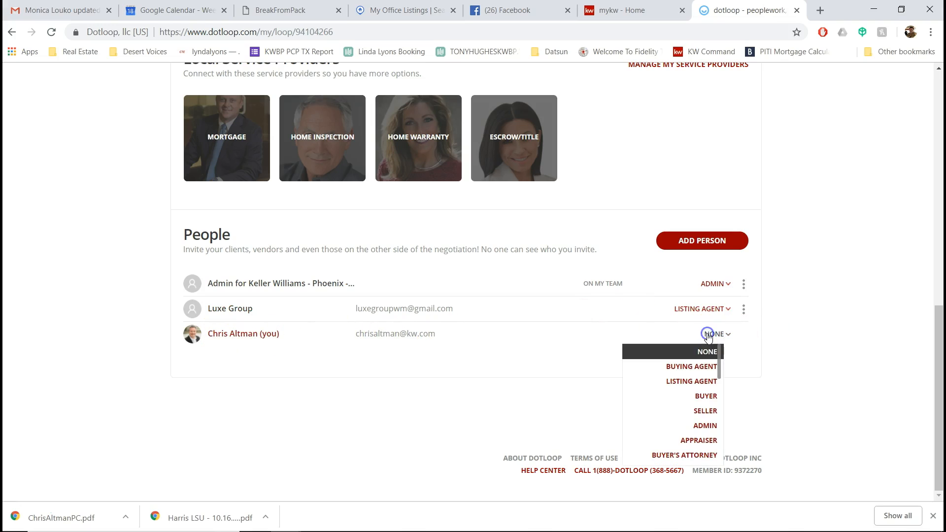
click(698, 366)
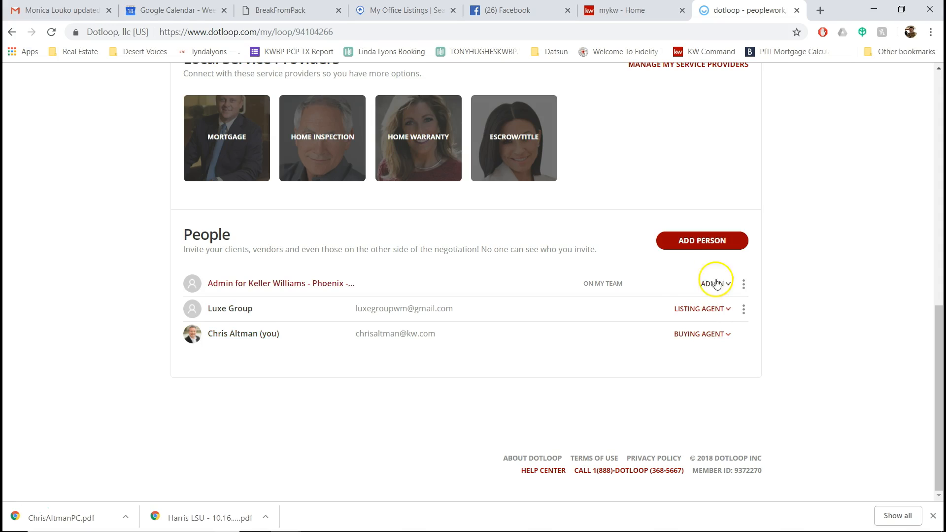
click(690, 240)
click(373, 292)
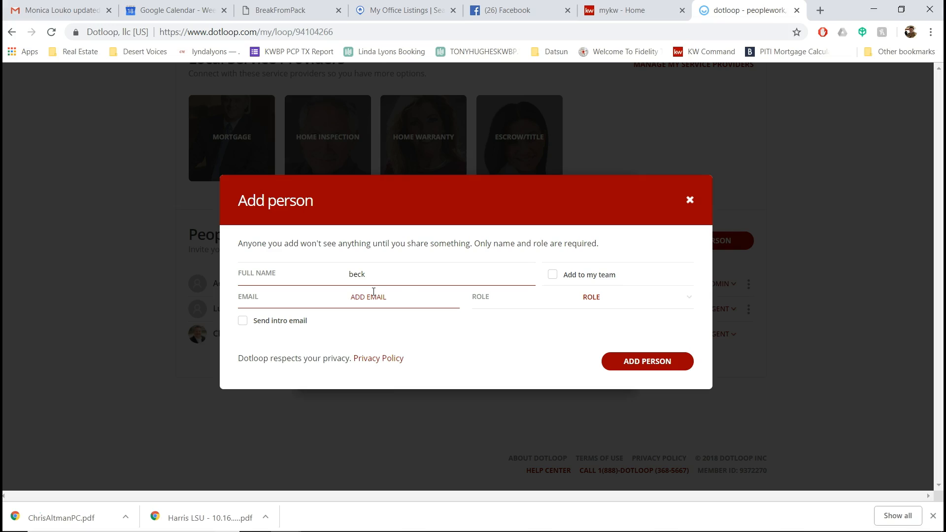
Step: Fill the new person with the saved contact's name and e-mail, and assign the BUYER role
text(y)
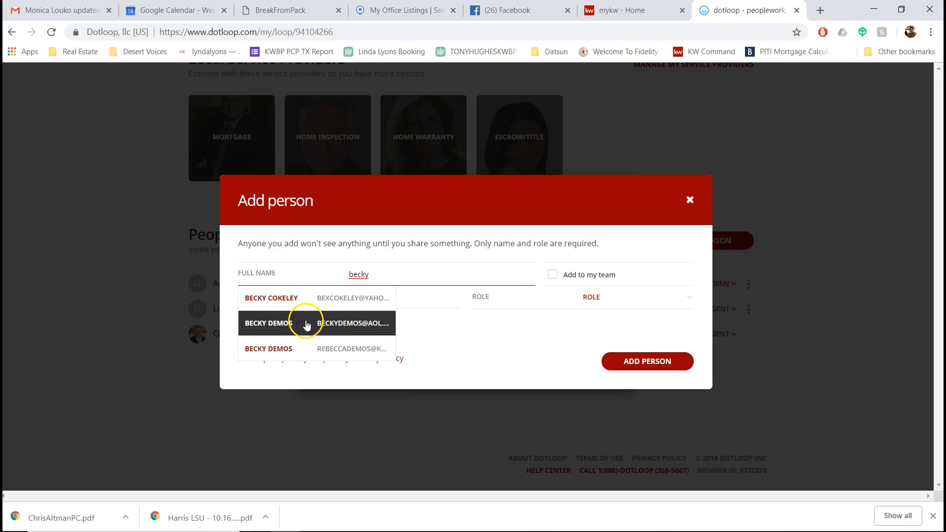
click(303, 347)
click(588, 293)
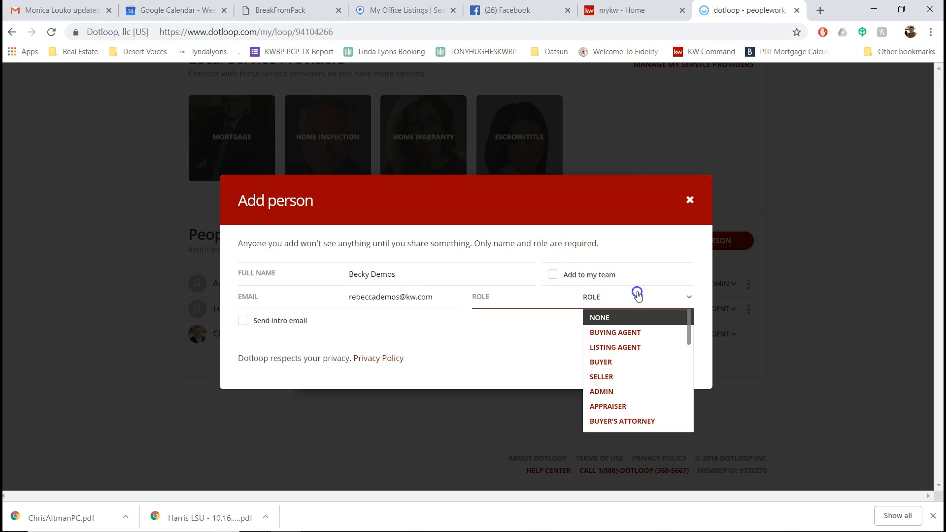
click(629, 361)
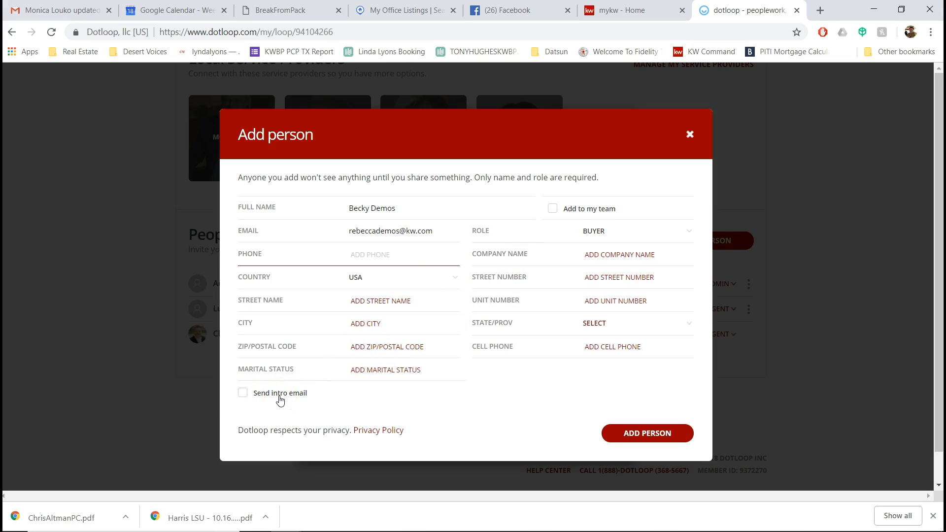
click(542, 264)
click(370, 232)
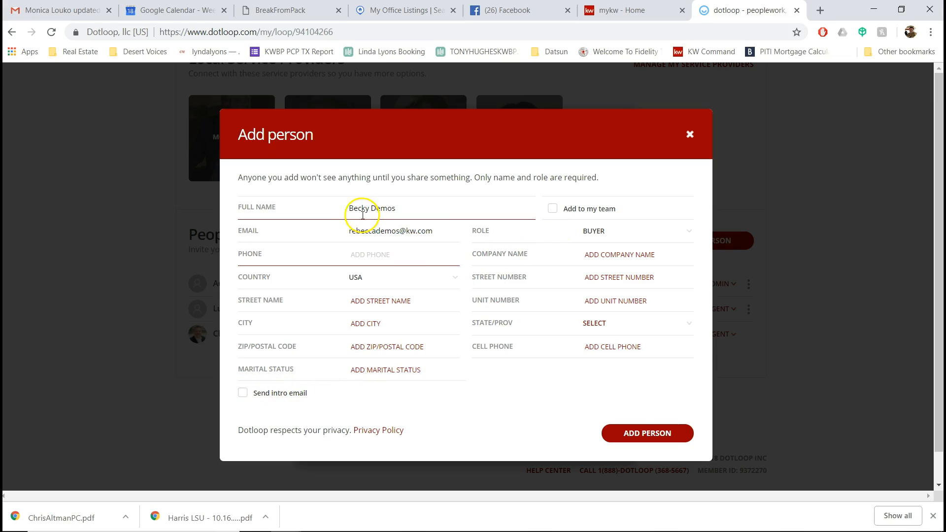
Step: Add the contact to the loop as BUYER and open a blank Add person form
click(640, 440)
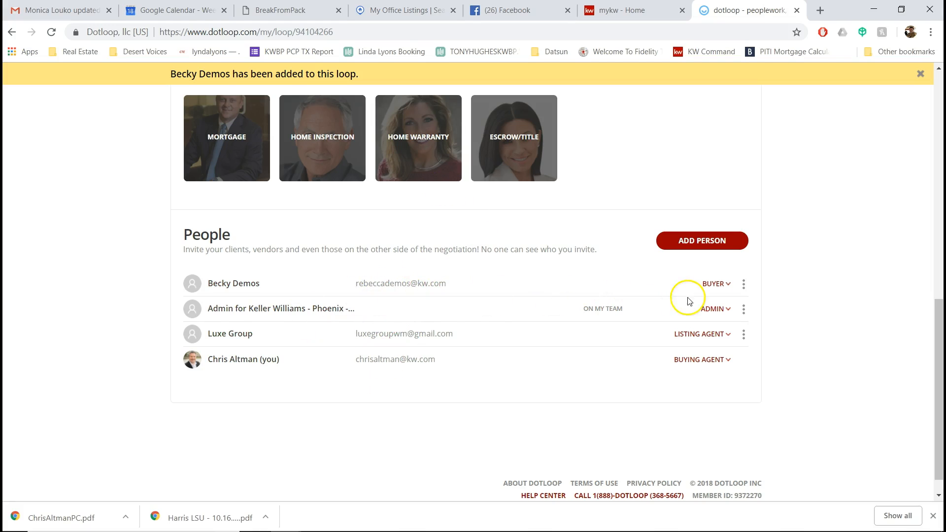
click(702, 241)
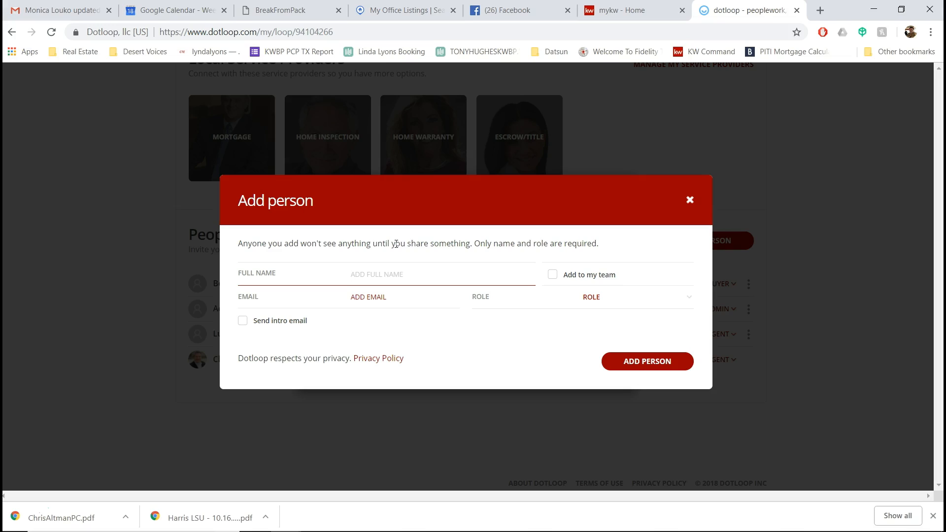
click(392, 10)
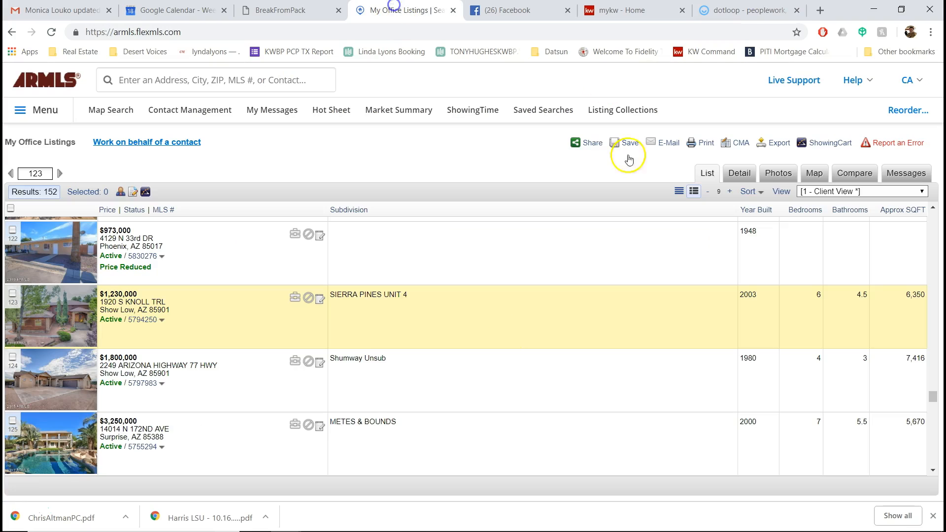
click(164, 299)
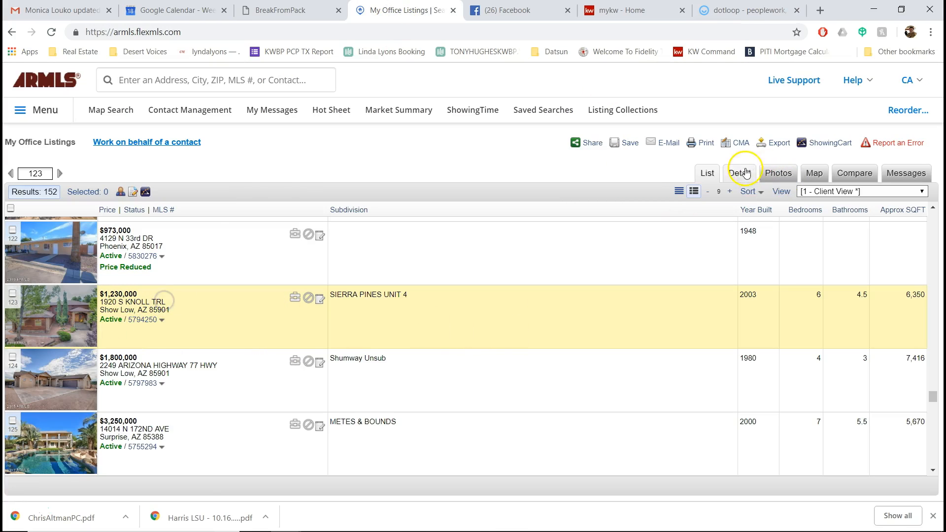
click(740, 173)
scroll(512, 288, down, 5)
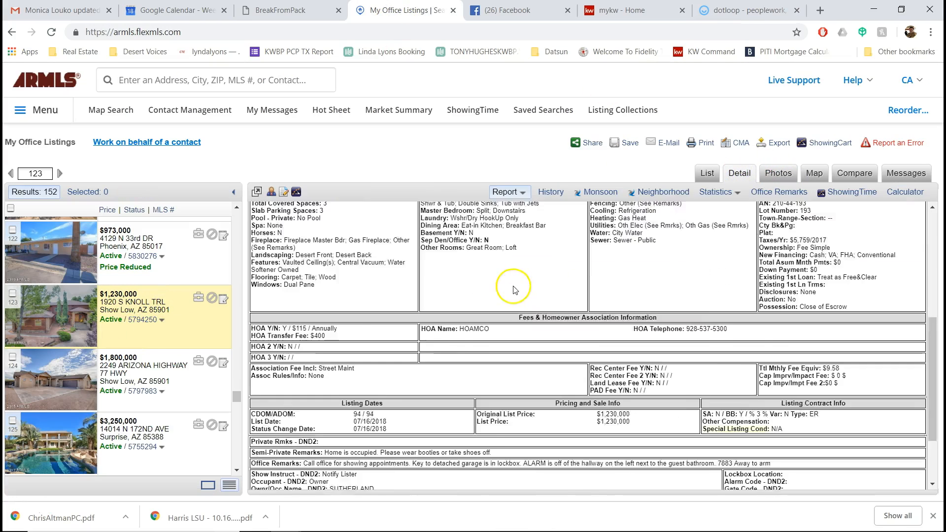
scroll(514, 290, down, 2)
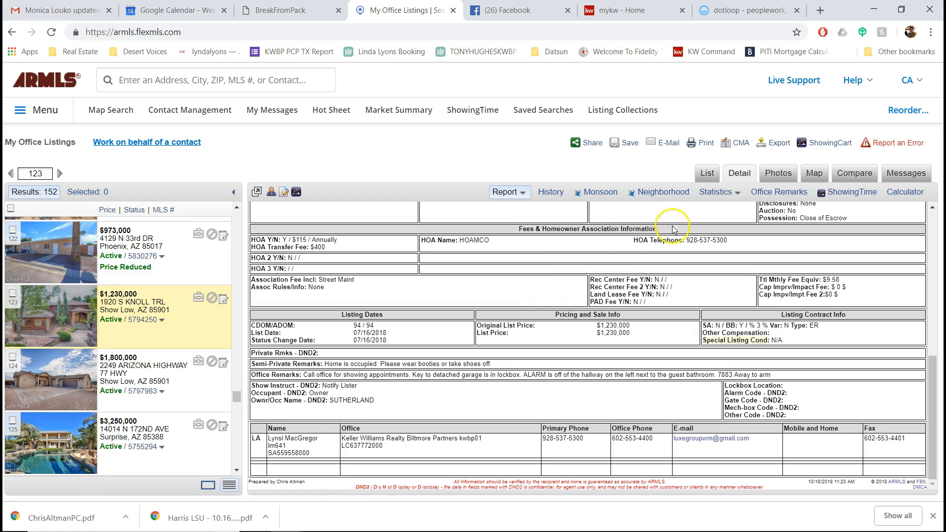
drag(328, 401, 389, 402)
scroll(660, 403, up, 5)
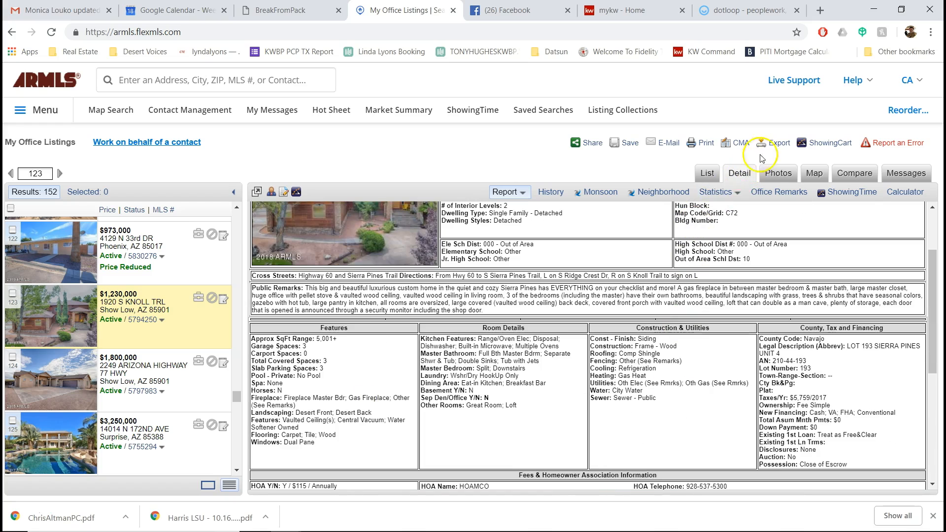
click(601, 191)
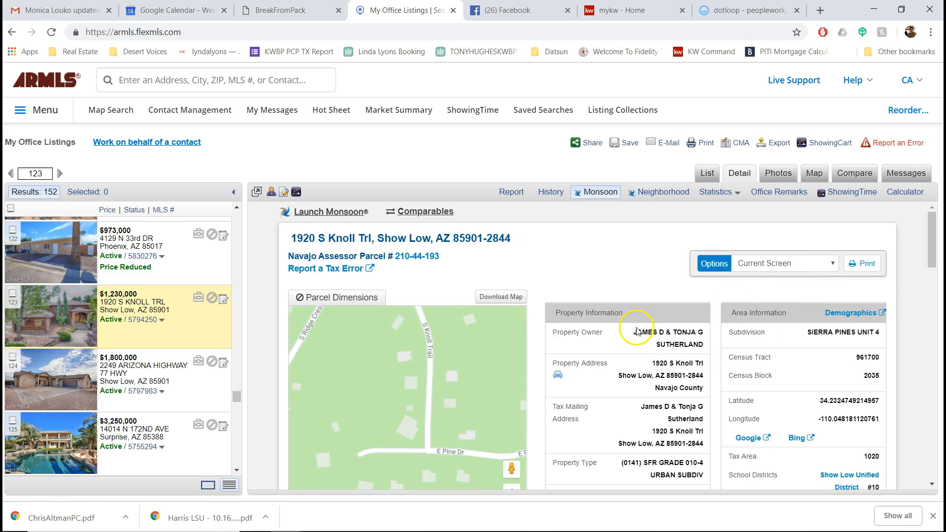
drag(634, 330, 708, 348)
key(ctrl+c)
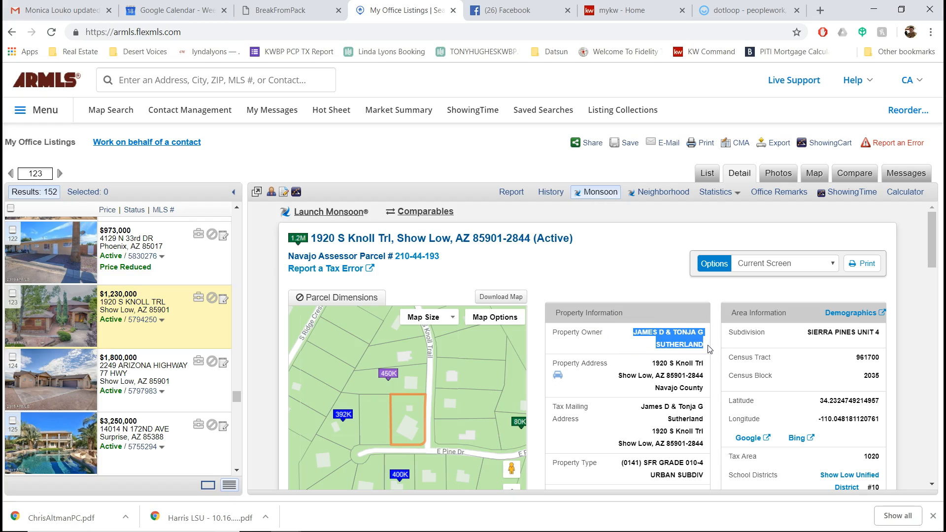
click(737, 6)
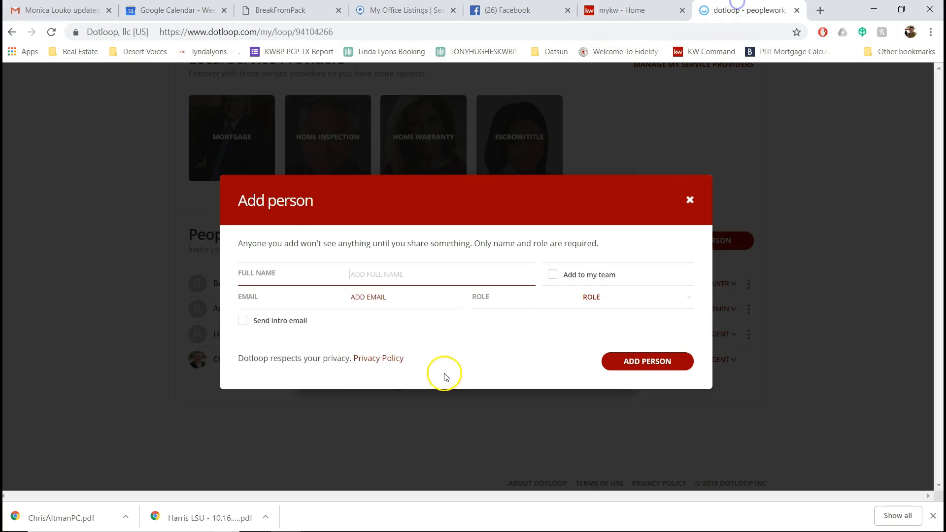
Step: Paste the owners' names as Full Name, assign SELLER, and add them to the loop
key(ctrl+v)
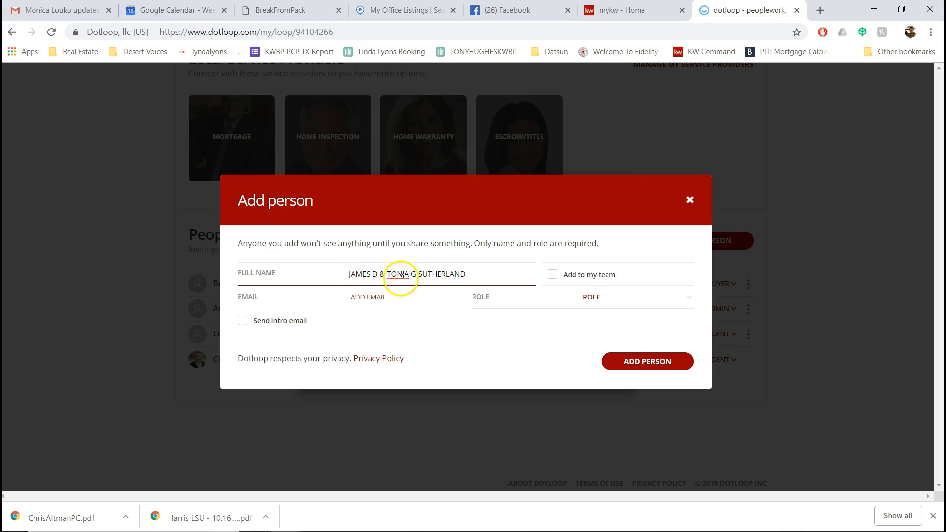
click(632, 296)
click(627, 376)
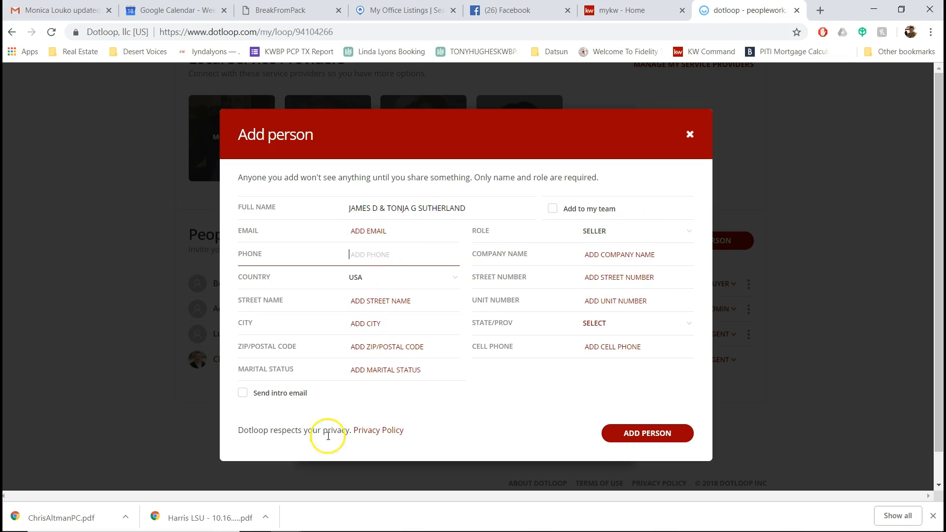
click(650, 433)
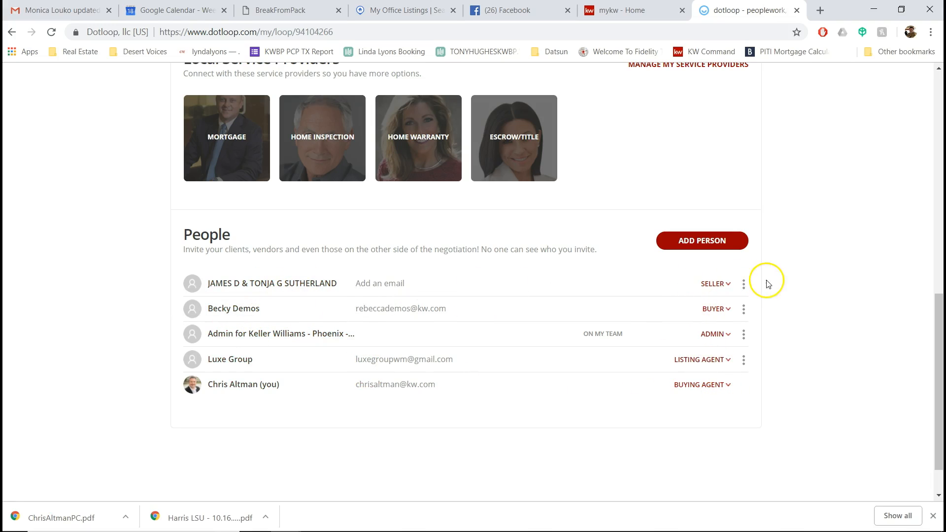
Step: Scroll up to Documents and open the document folder's three-dot options menu
scroll(828, 376, up, 10)
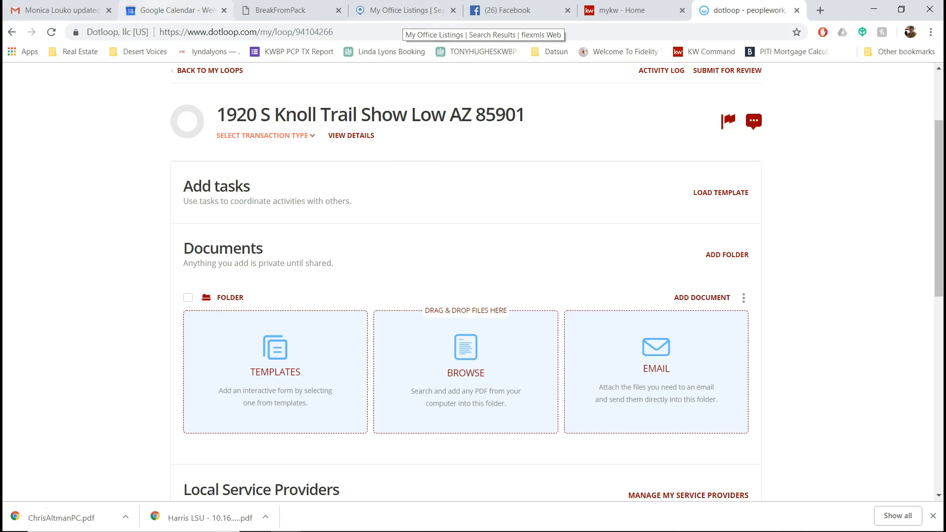
click(428, 11)
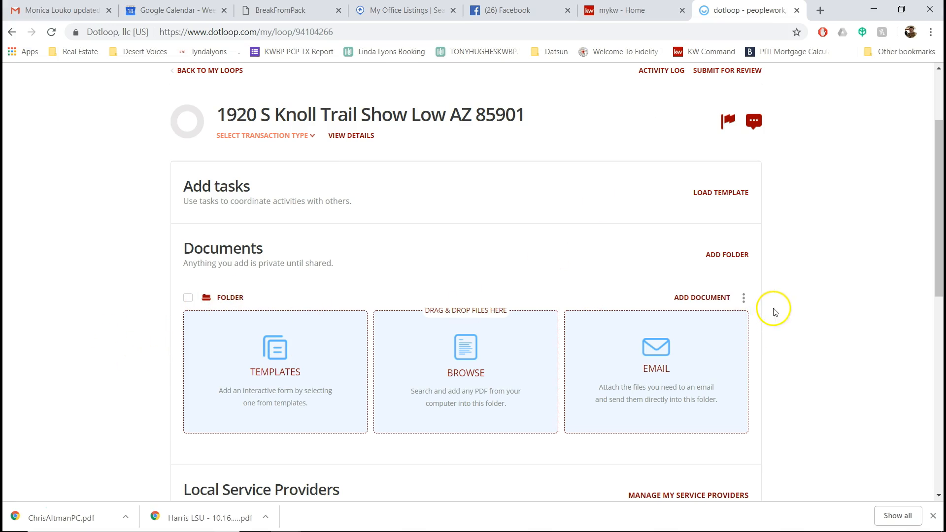
click(743, 298)
Step: Add a second document folder named CONTRACT DOCUMENT FOLDER to the loop
click(727, 342)
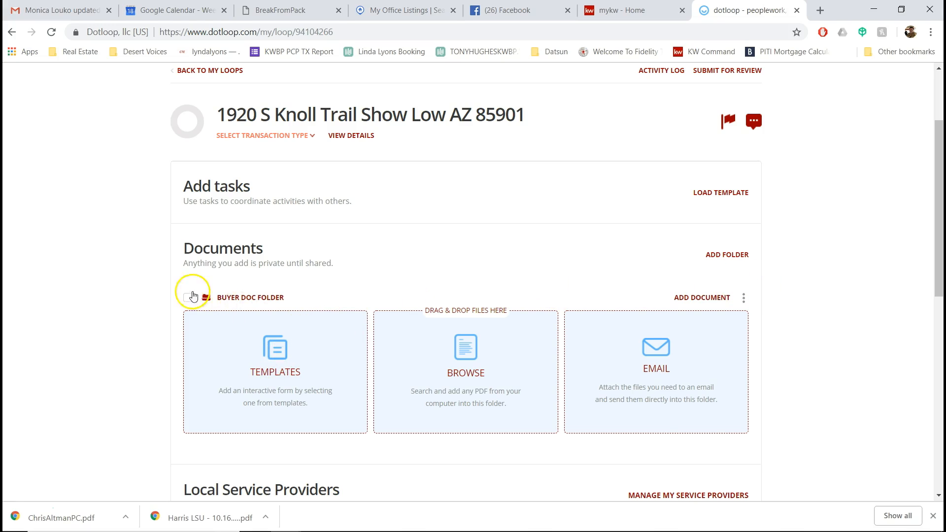
click(736, 256)
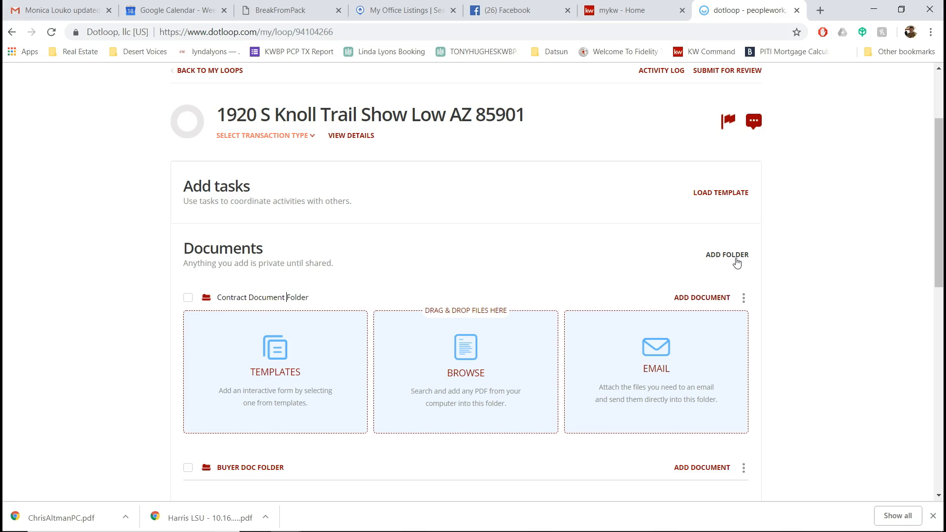
key(Return)
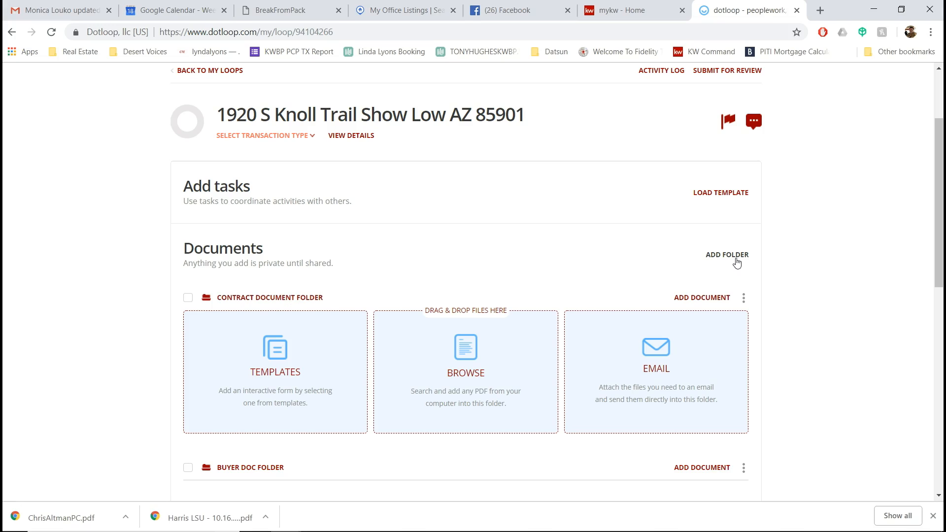
Step: Expand the Buyer Doc Folder's add-document options (Templates, Browse, Email)
scroll(567, 315, down, 4)
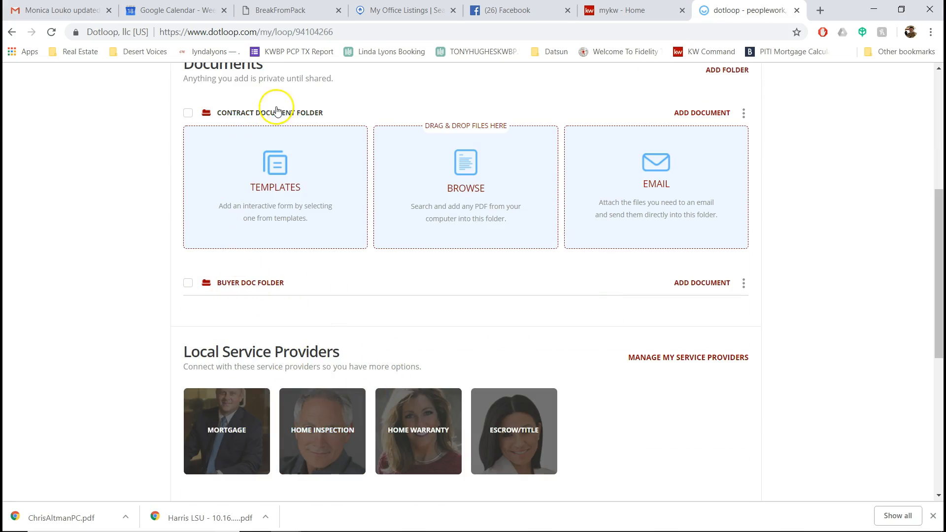
scroll(460, 236, up, 3)
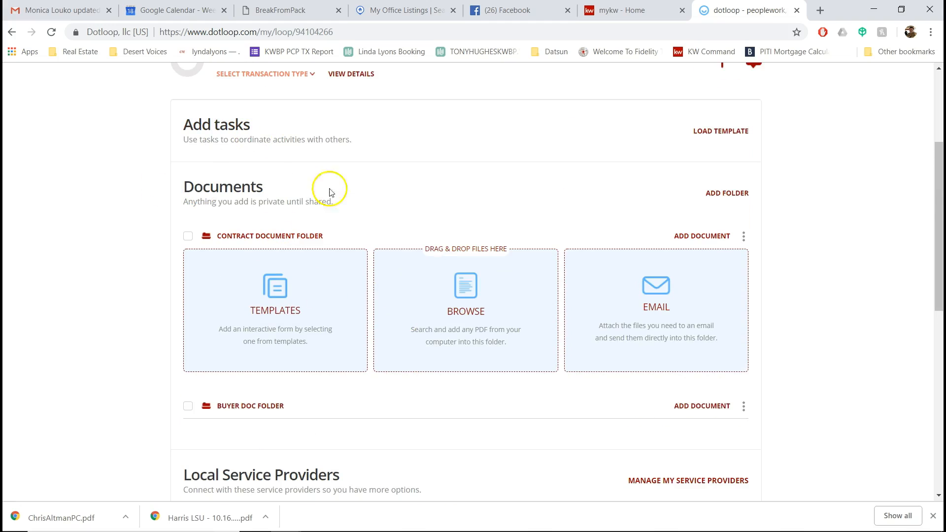
scroll(345, 315, down, 3)
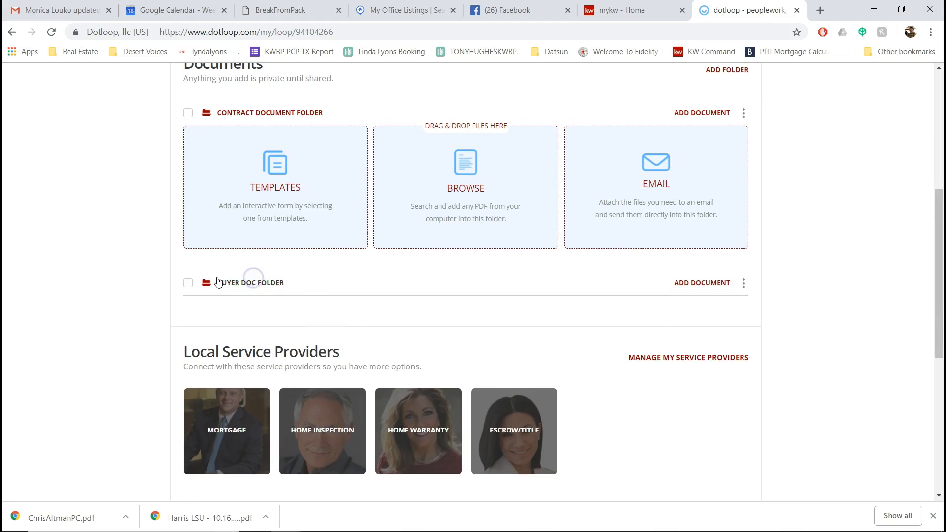
click(720, 281)
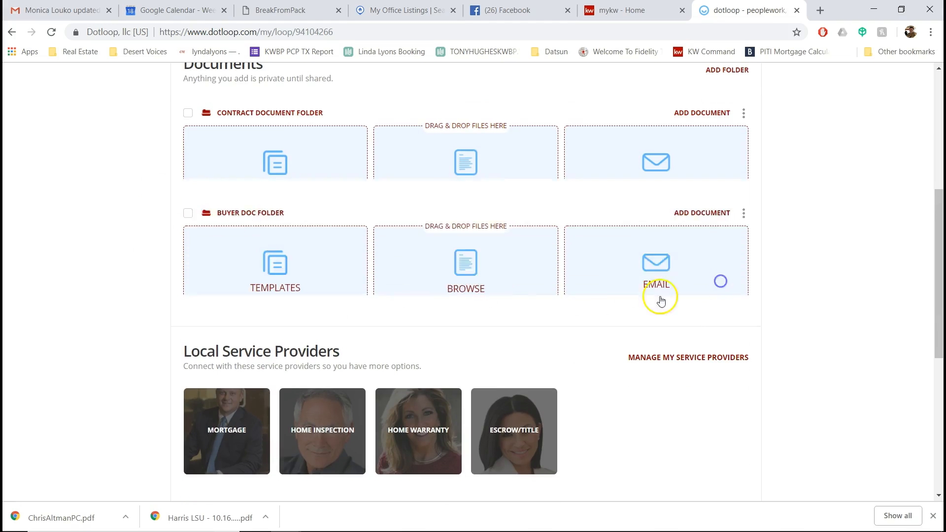
Step: Browse the Buyer Doc Folder's templates to the Arizona Association forms
click(330, 220)
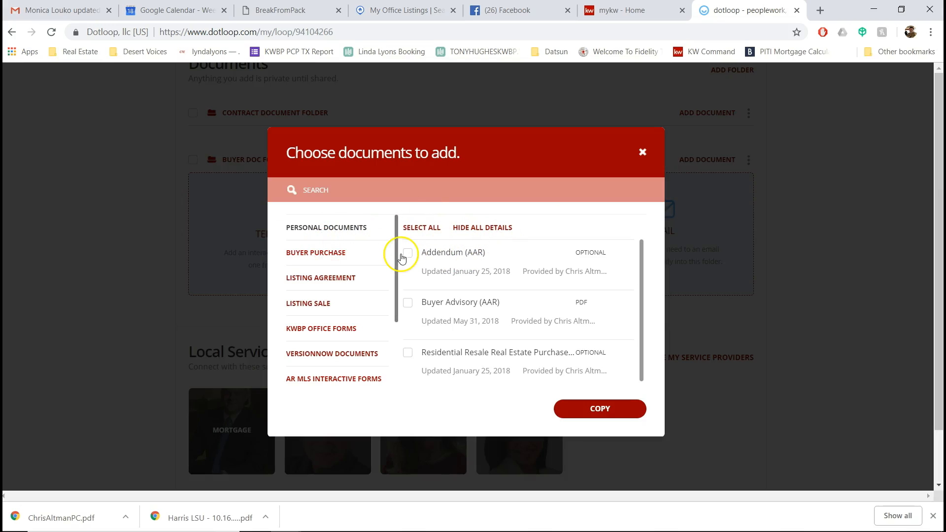
click(325, 253)
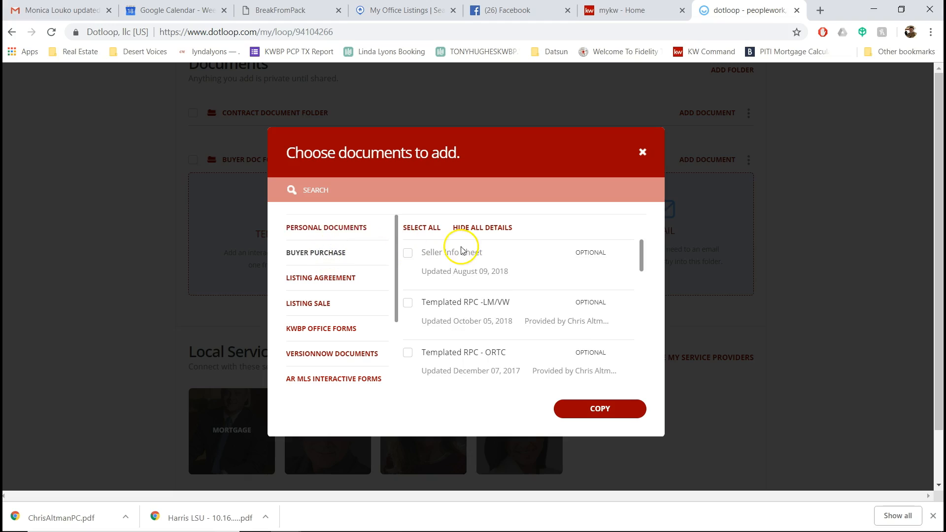
scroll(626, 276, down, 5)
drag(642, 283, 643, 380)
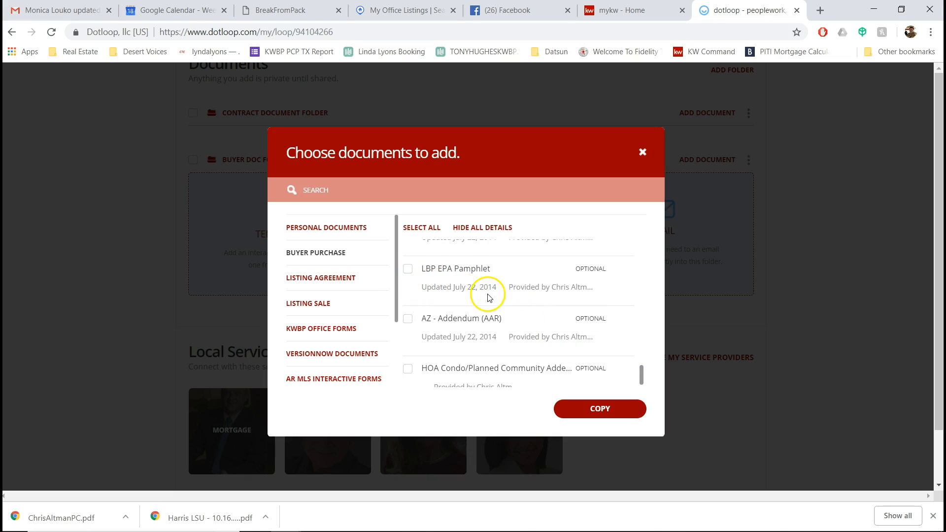
scroll(486, 296, down, 3)
scroll(463, 305, up, 4)
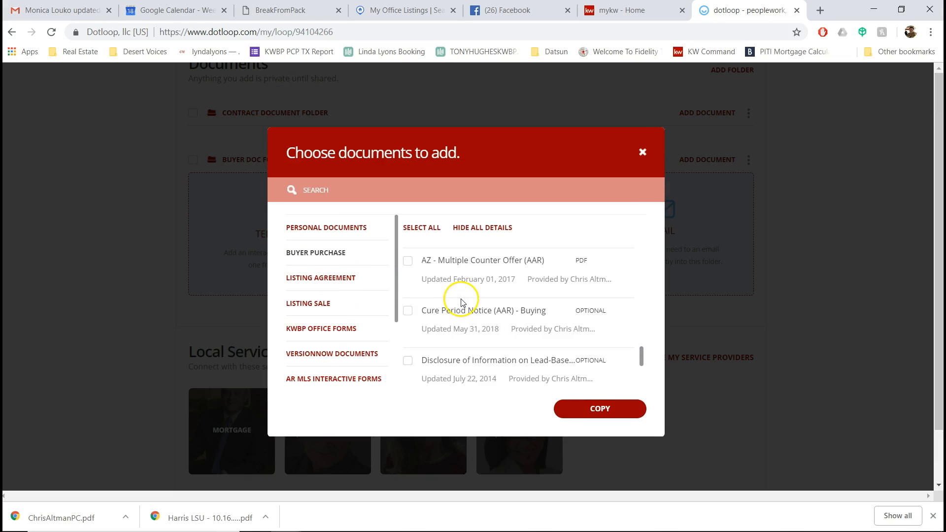
scroll(463, 306, up, 5)
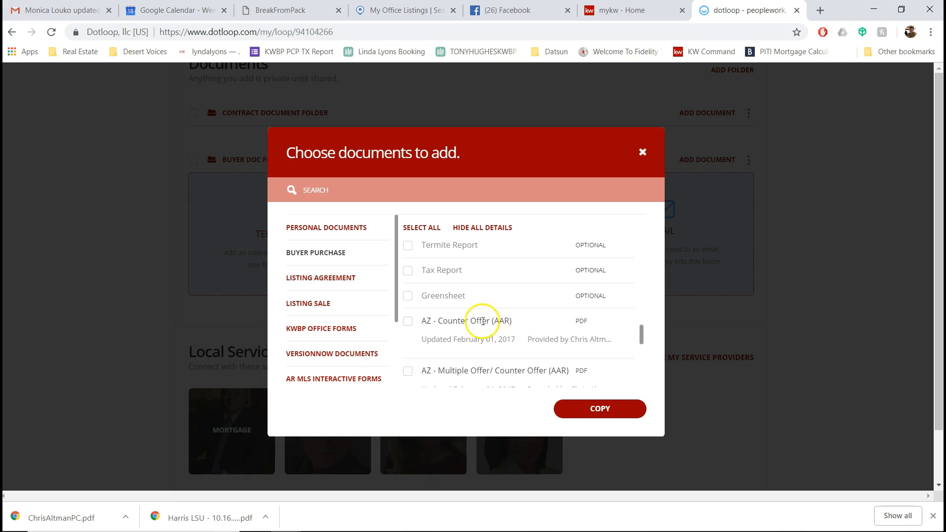
scroll(507, 327, up, 4)
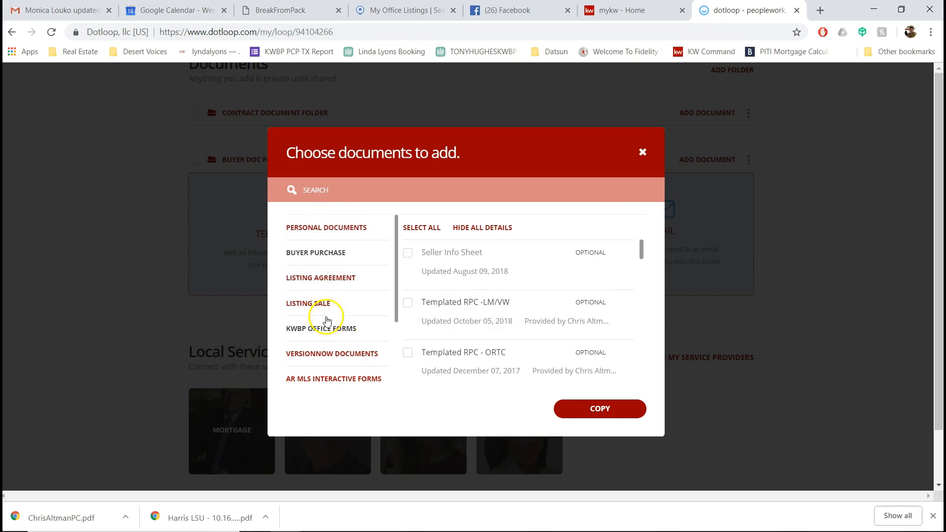
drag(395, 253, 394, 322)
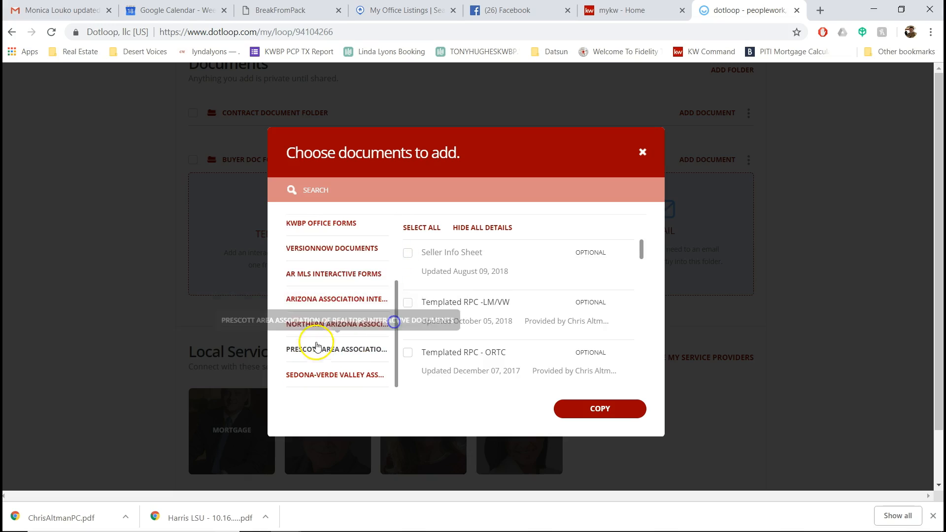
click(346, 299)
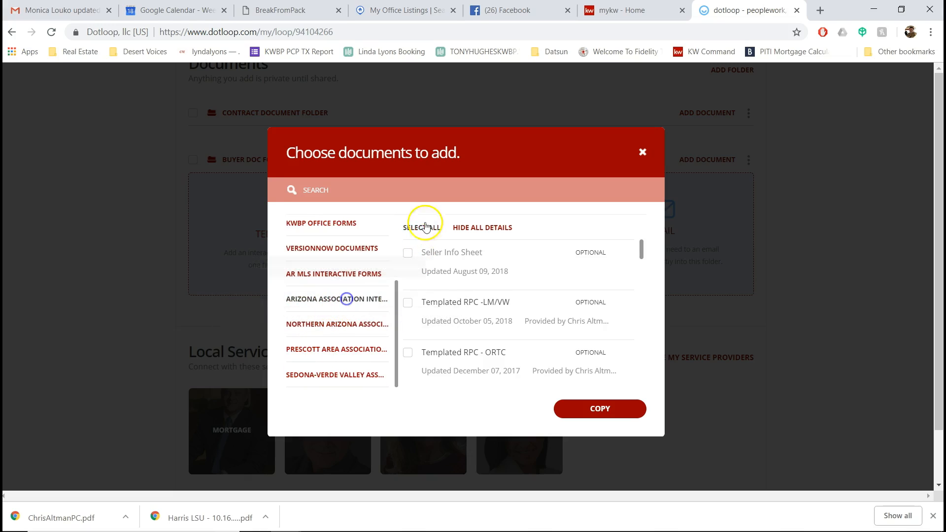
Step: Copy the Real Estate Agency Disclosure and Buyer-Broker Exclusive Employment Agreement AAR forms into the folder
click(428, 195)
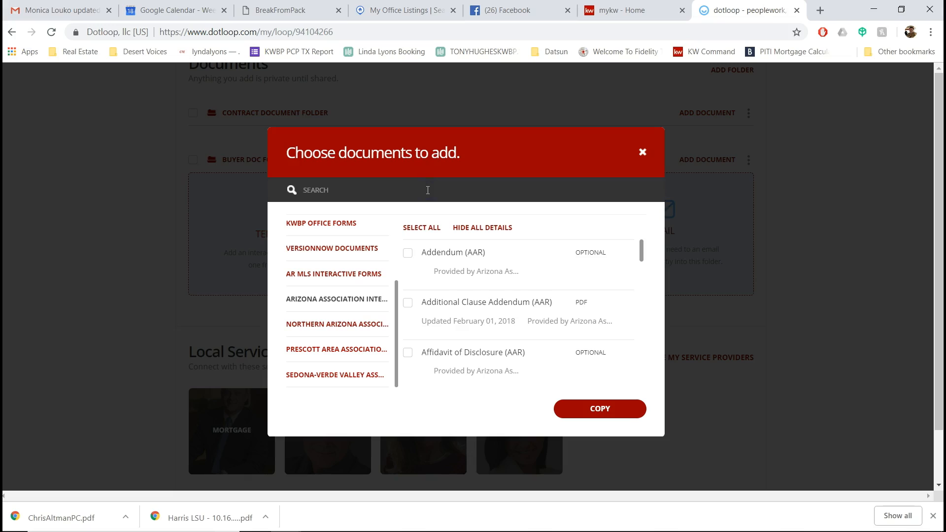
text(agency)
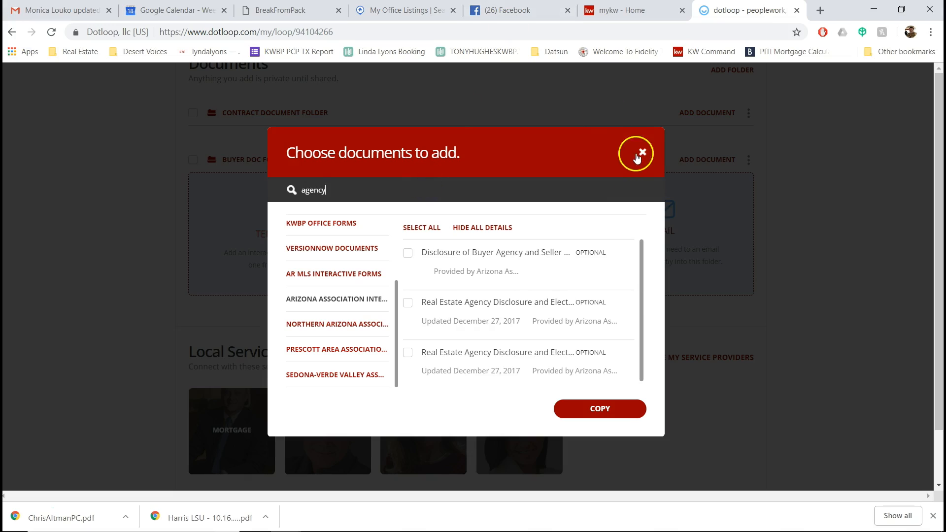
click(408, 303)
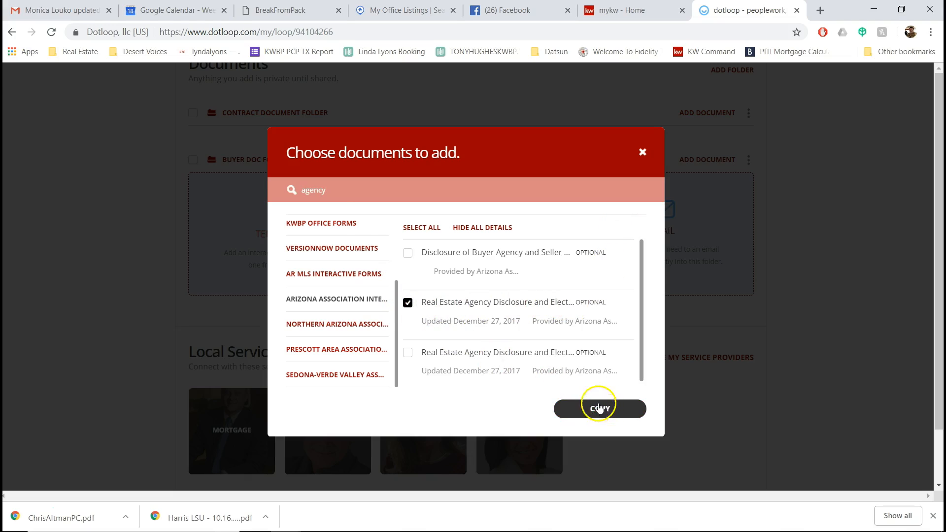
click(262, 189)
text(buyer)
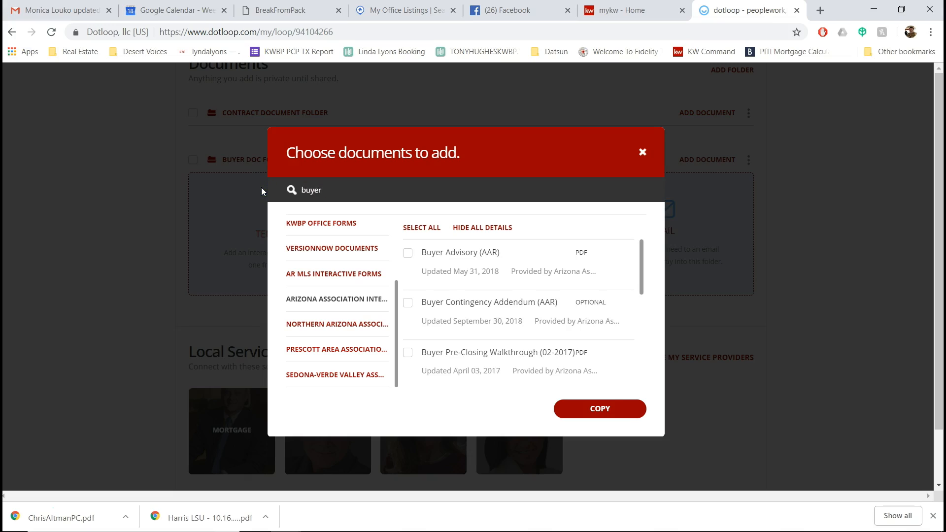
text( br)
key(BackSpace)
key(BackSpace)
key(BackSpace)
drag(641, 256, 642, 290)
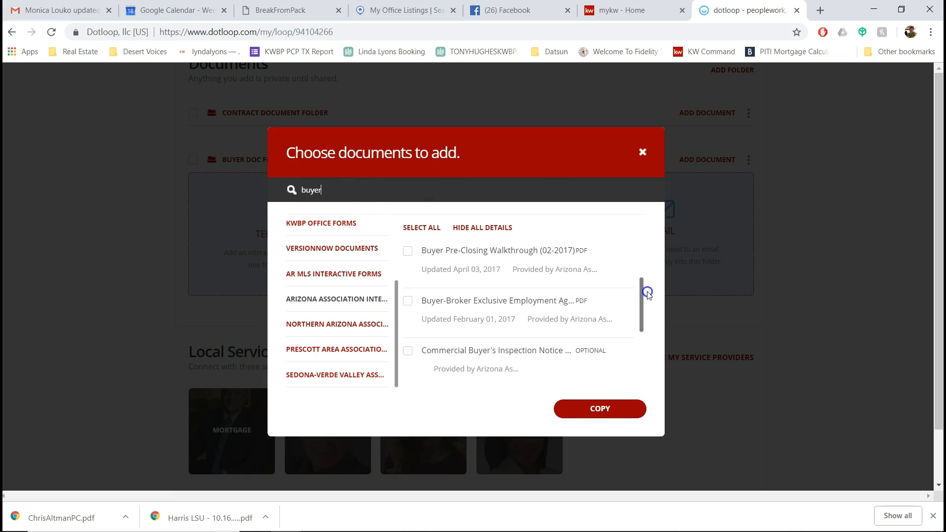
click(407, 300)
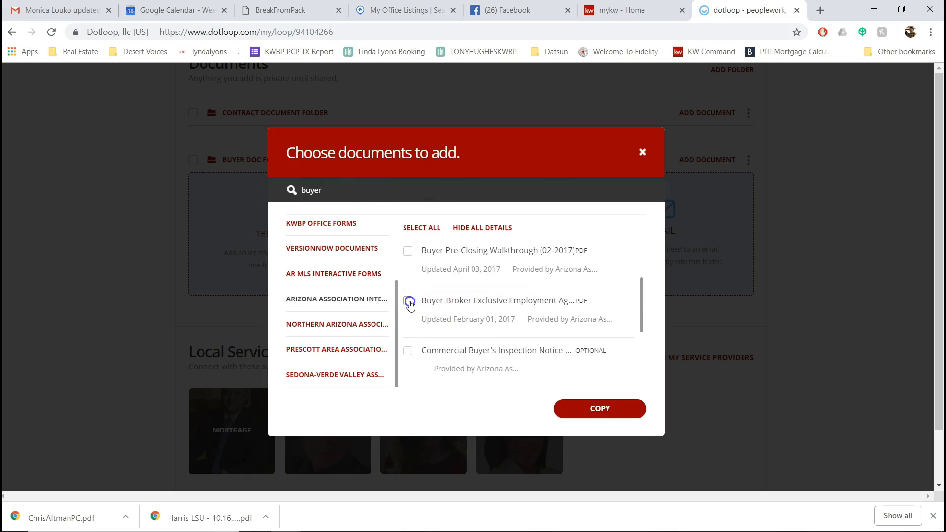
click(588, 410)
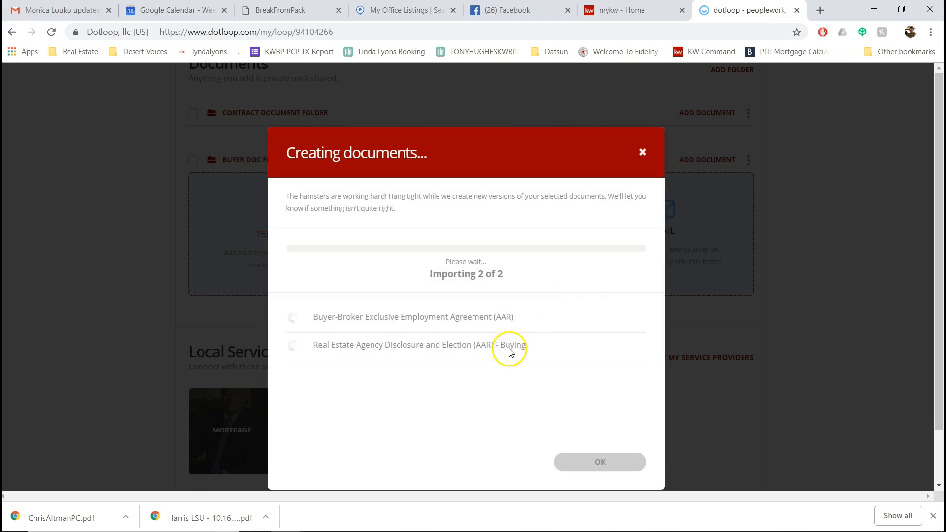
click(598, 457)
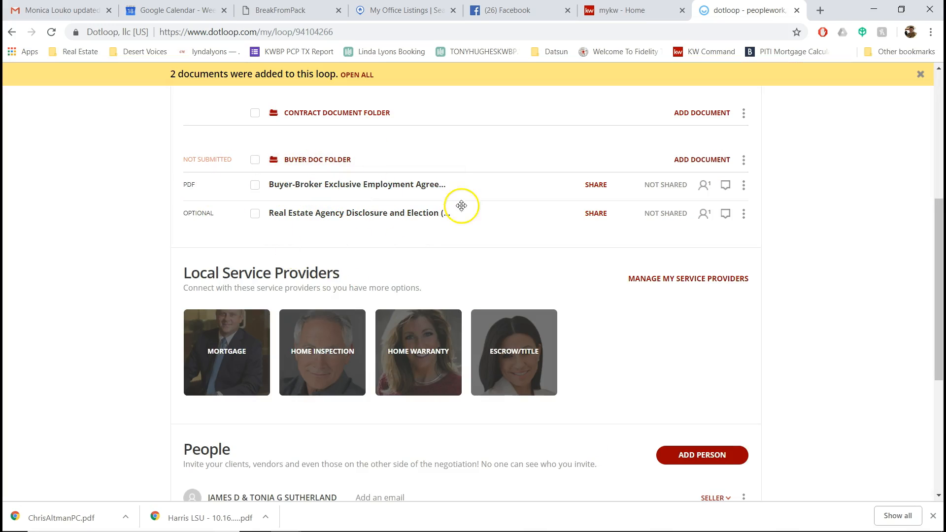
Step: Expand the add-document options on the Contract Document Folder
scroll(462, 205, up, 3)
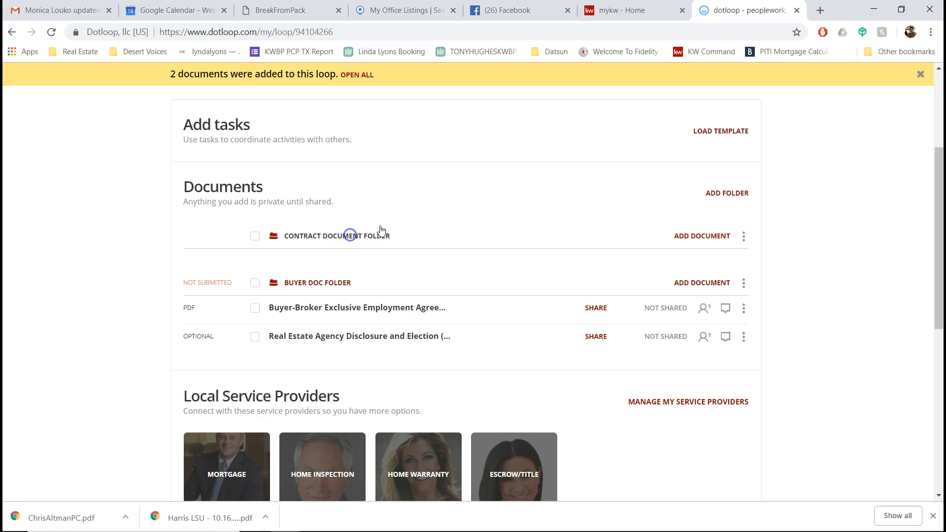
click(350, 235)
click(371, 236)
click(701, 245)
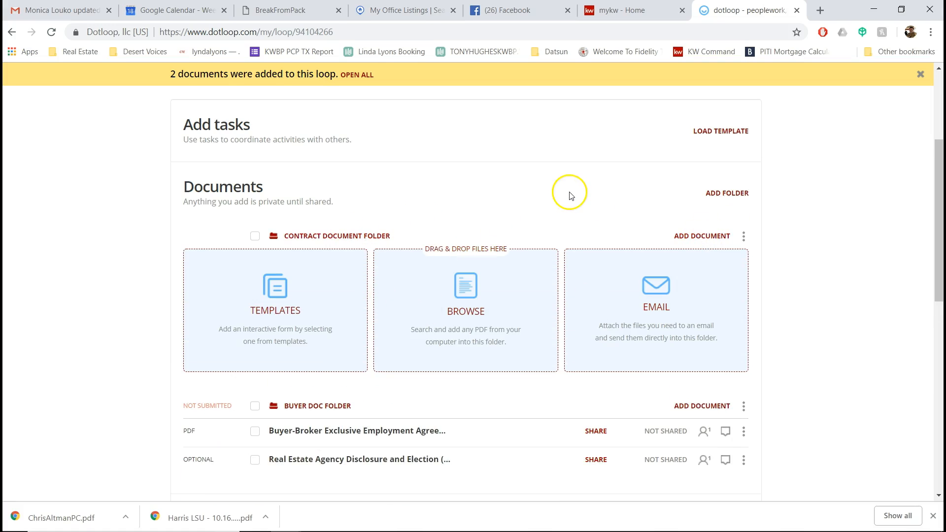
click(408, 9)
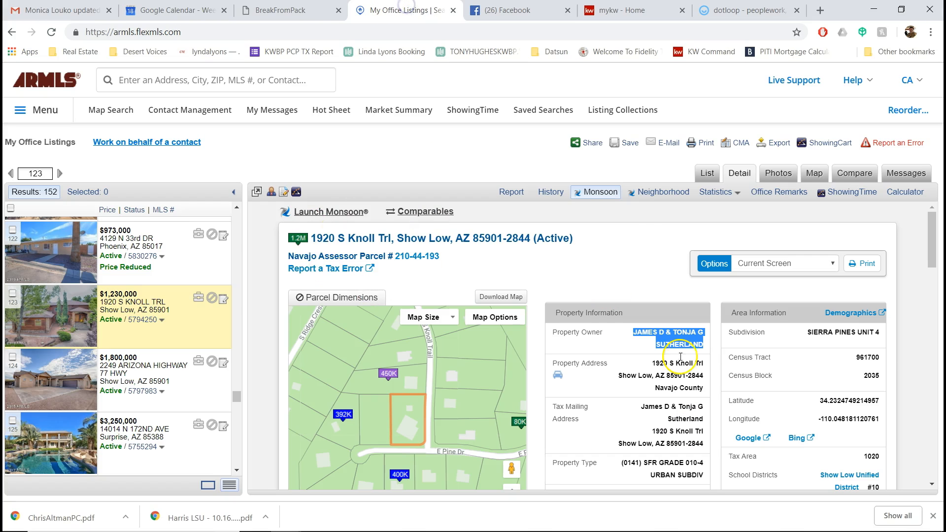
click(744, 10)
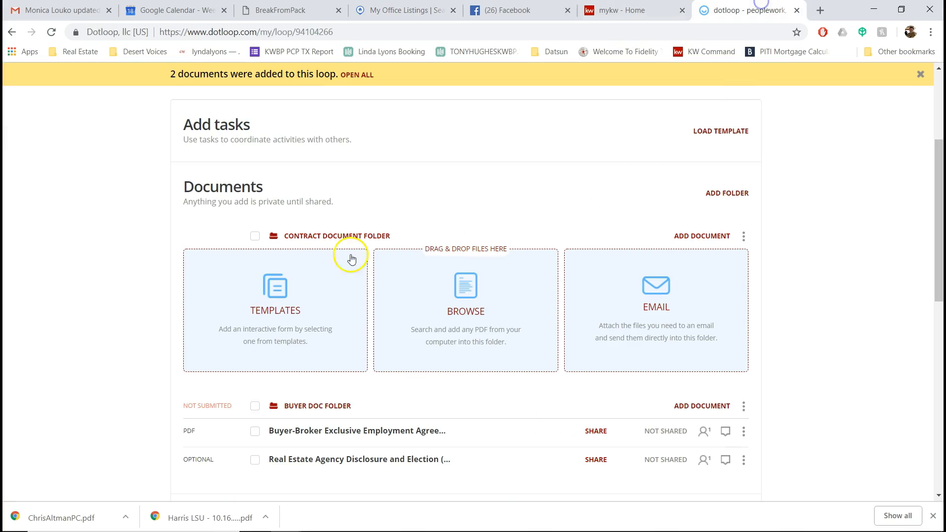
Step: Show the Buyer Purchase templates for the Contract Document Folder
click(306, 299)
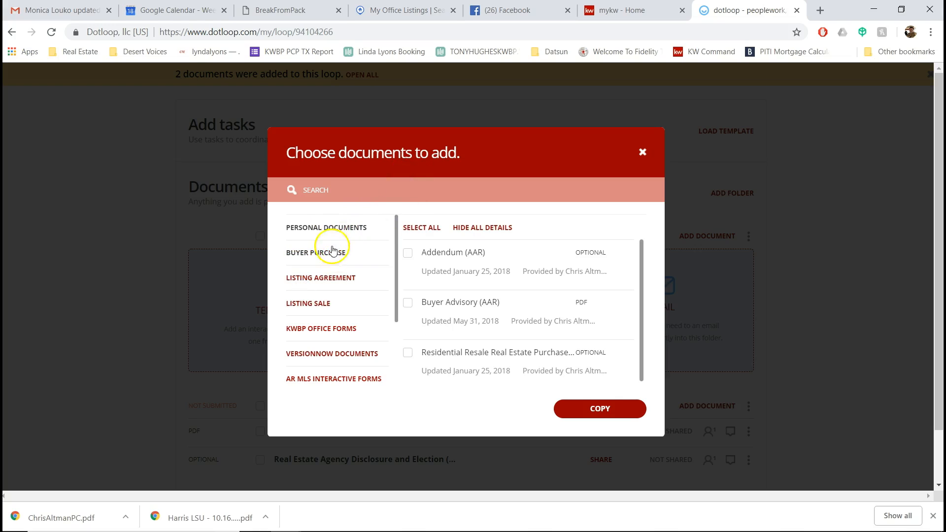
click(328, 257)
mouse_move(395, 234)
mouse_down()
mouse_move(397, 257)
mouse_move(395, 242)
mouse_up()
mouse_move(640, 252)
mouse_down()
mouse_move(642, 234)
mouse_move(641, 332)
mouse_move(645, 239)
mouse_move(640, 248)
mouse_up()
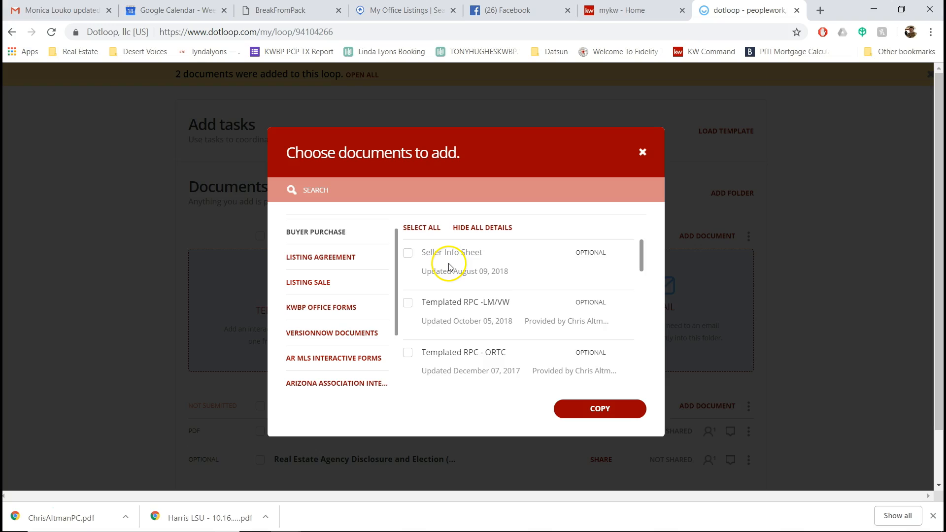
scroll(396, 260, down, 1)
scroll(401, 262, up, 2)
drag(640, 254, 637, 224)
click(309, 245)
Step: Select all Buyer Purchase forms except Templated RPC - ORTC and both AAR counter offer forms (25 selected)
click(418, 227)
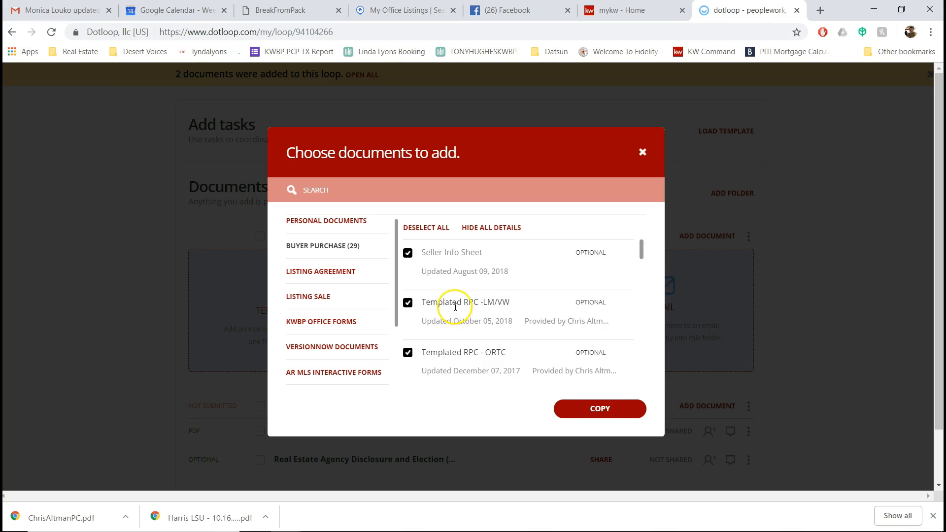
click(407, 353)
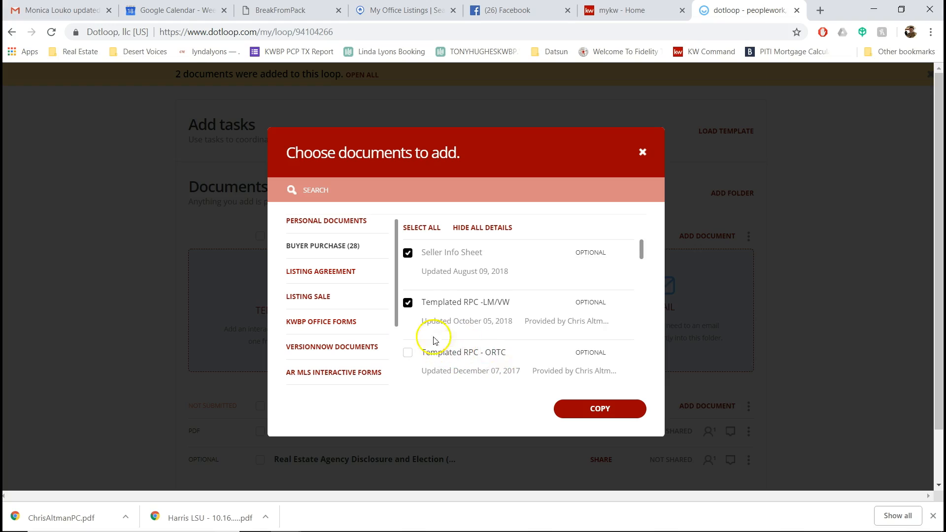
mouse_move(639, 250)
mouse_down()
mouse_move(648, 310)
mouse_move(649, 259)
mouse_up()
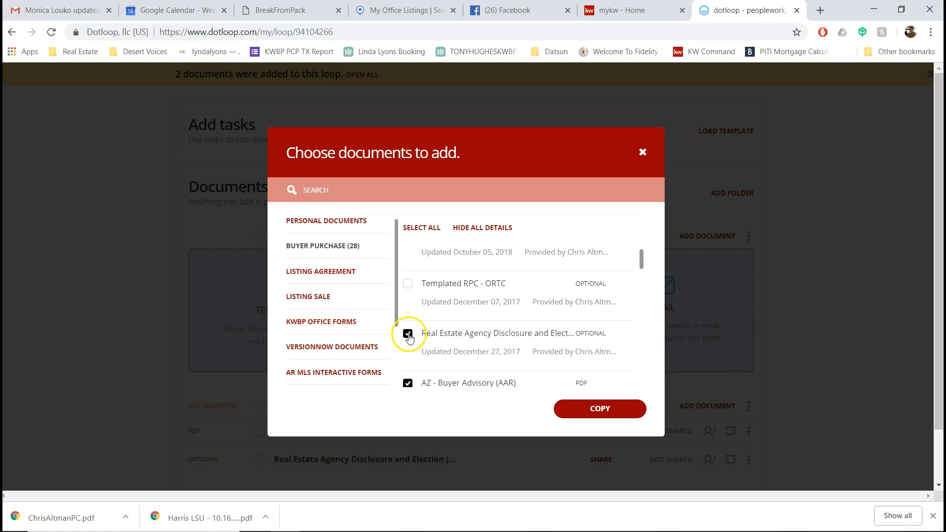
drag(640, 256, 637, 298)
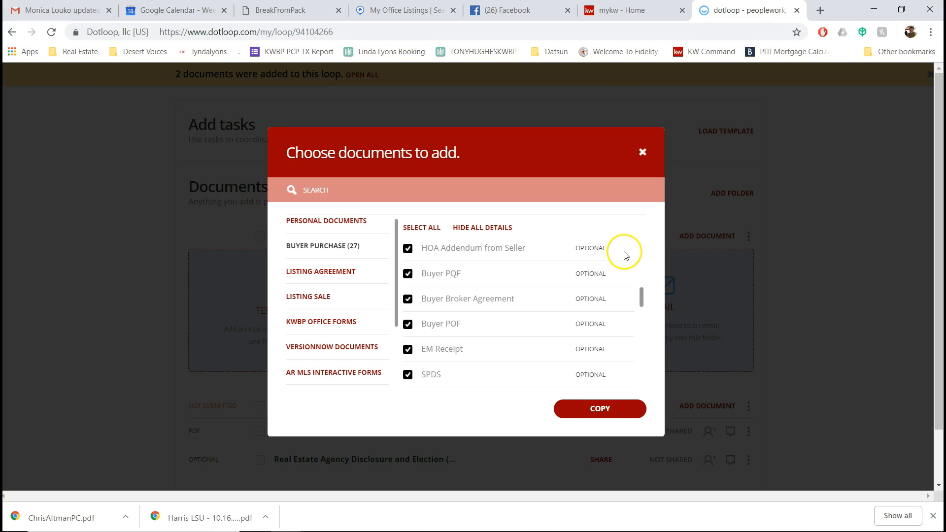
drag(640, 297, 644, 353)
click(407, 294)
click(408, 243)
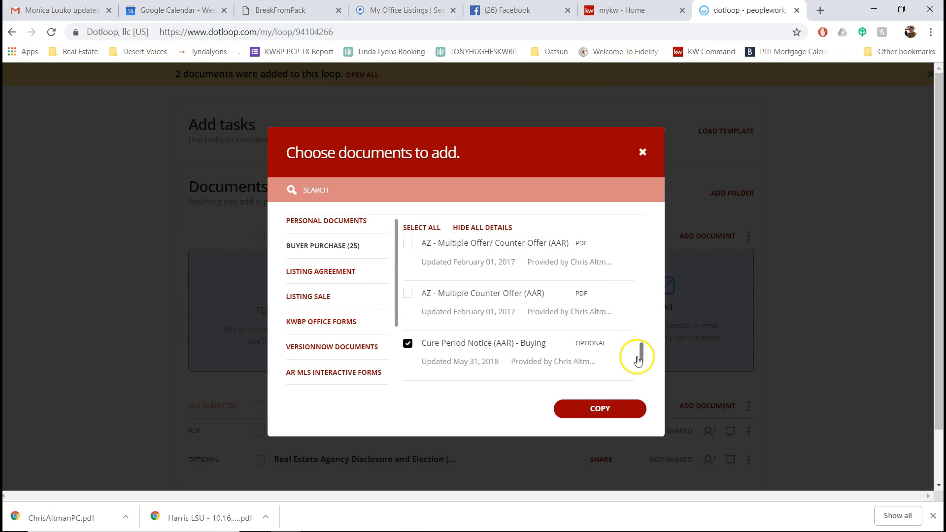
drag(641, 359, 640, 351)
scroll(640, 348, up, 2)
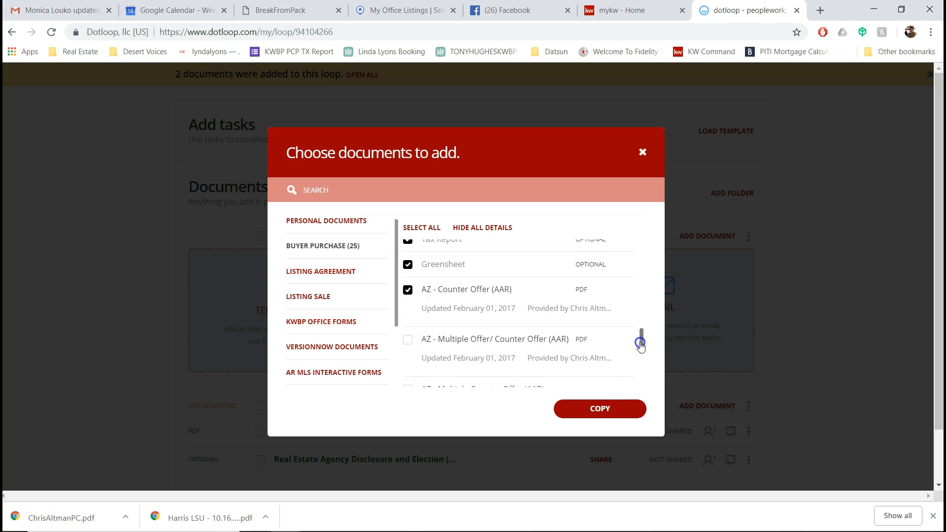
drag(637, 348, 636, 378)
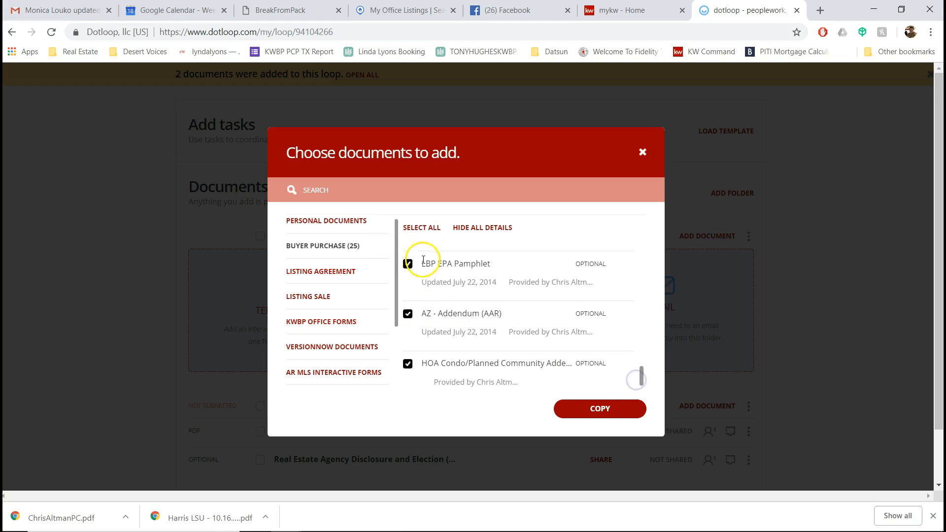
click(393, 10)
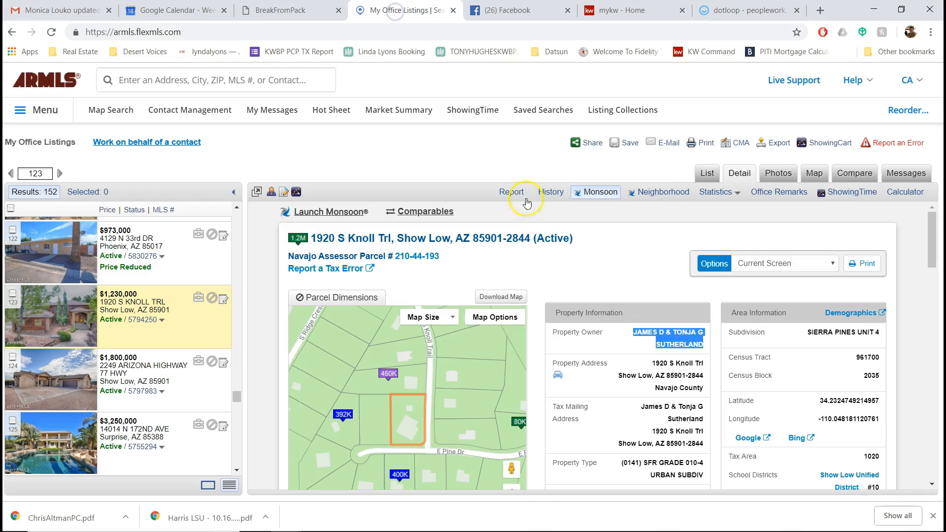
click(510, 192)
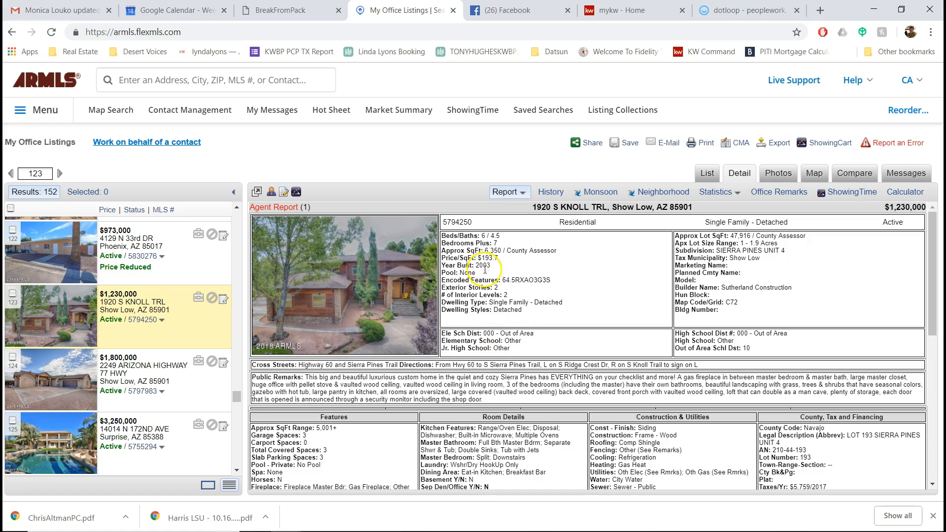
click(744, 10)
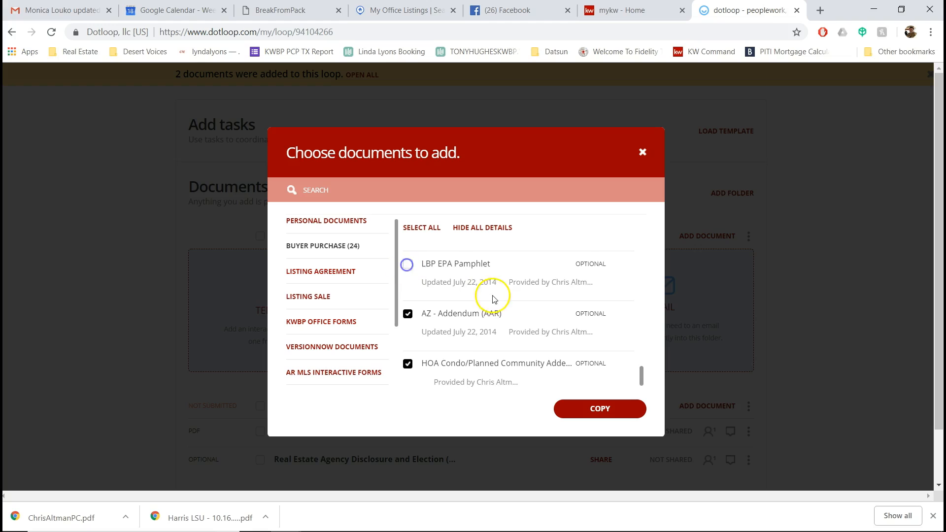
Step: Uncheck the Lead-Based Paint disclosure and LBP EPA Pamphlet, leaving 23 Buyer Purchase forms selected
scroll(492, 299, up, 2)
click(408, 299)
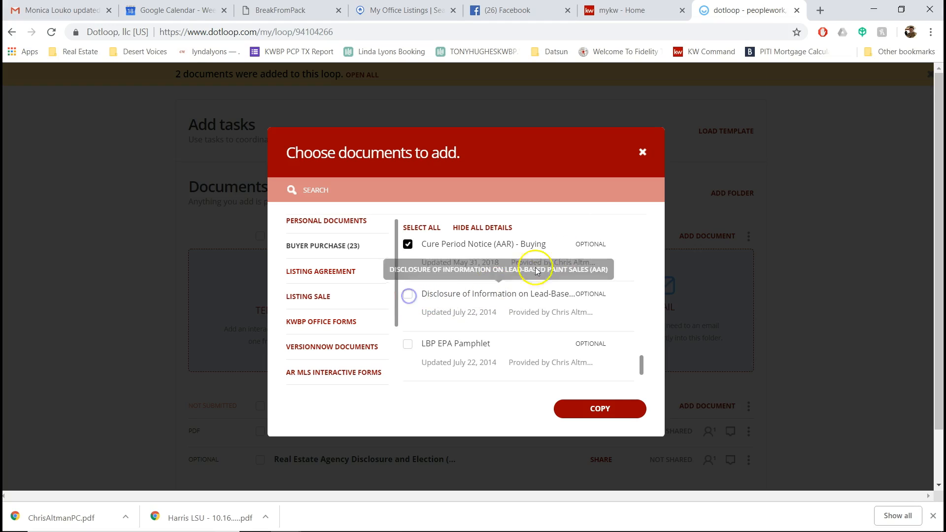
mouse_move(640, 364)
mouse_down()
mouse_move(647, 337)
mouse_move(644, 380)
mouse_up()
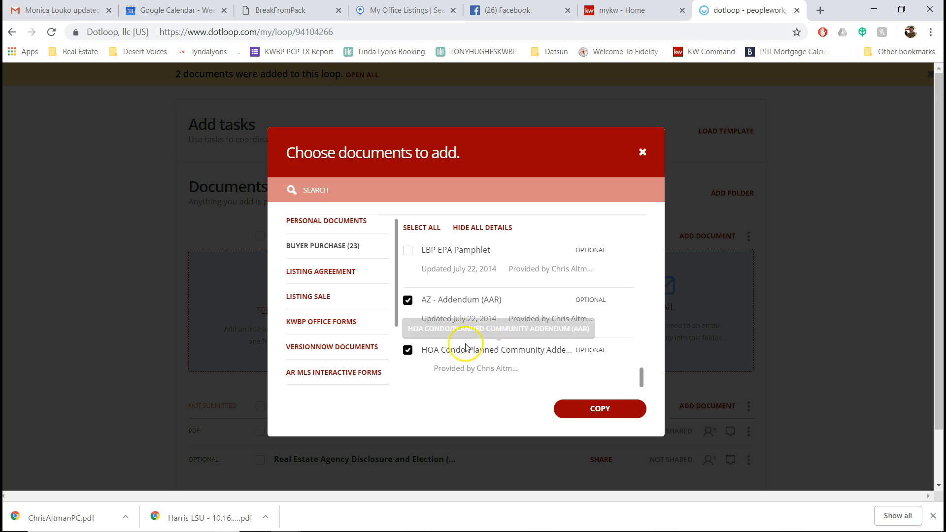
click(397, 10)
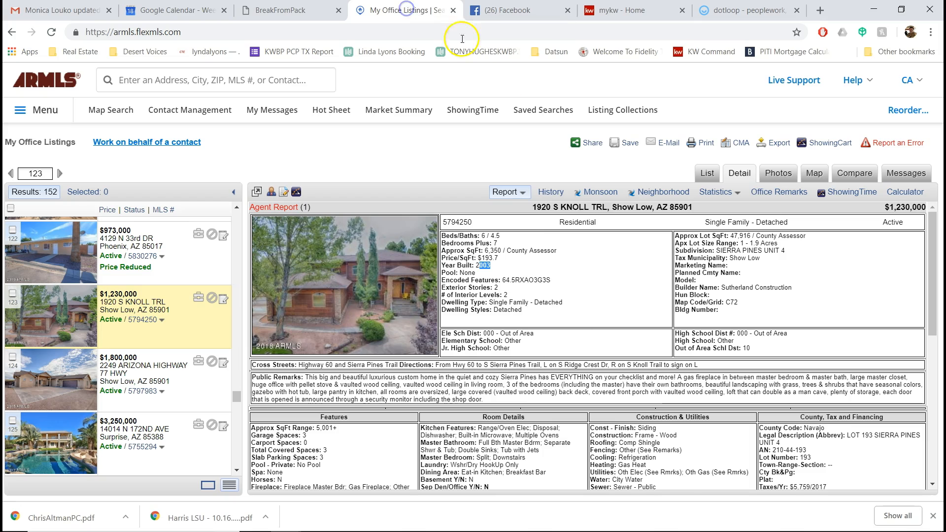
scroll(574, 325, down, 10)
drag(297, 242, 388, 268)
click(732, 278)
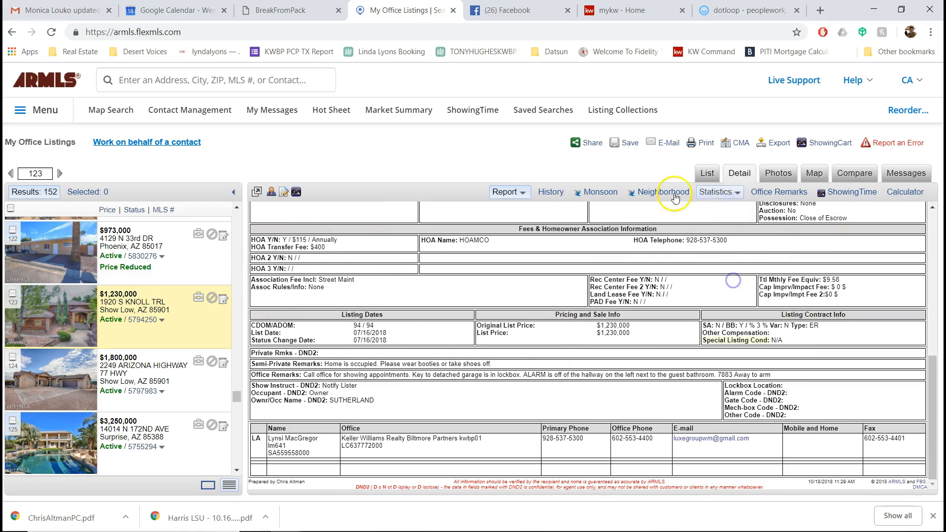
scroll(686, 425, up, 5)
scroll(640, 421, down, 5)
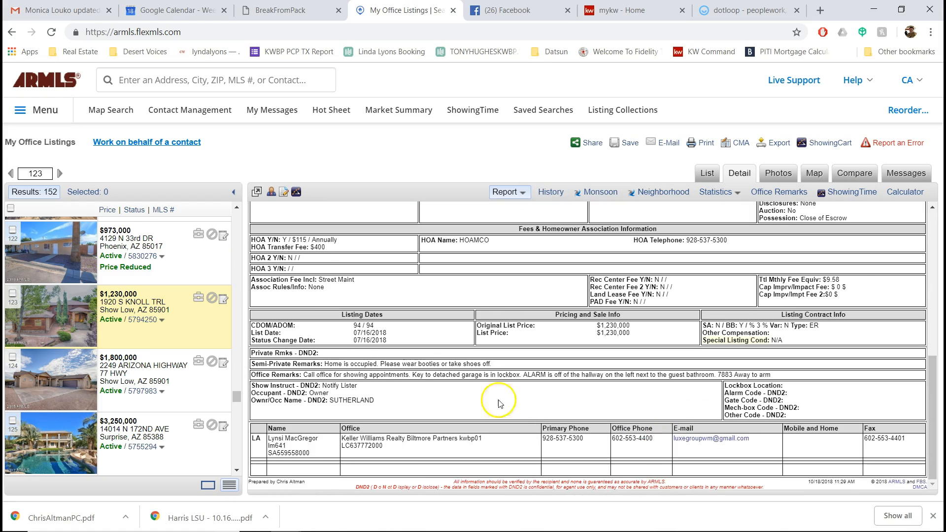
scroll(781, 364, up, 10)
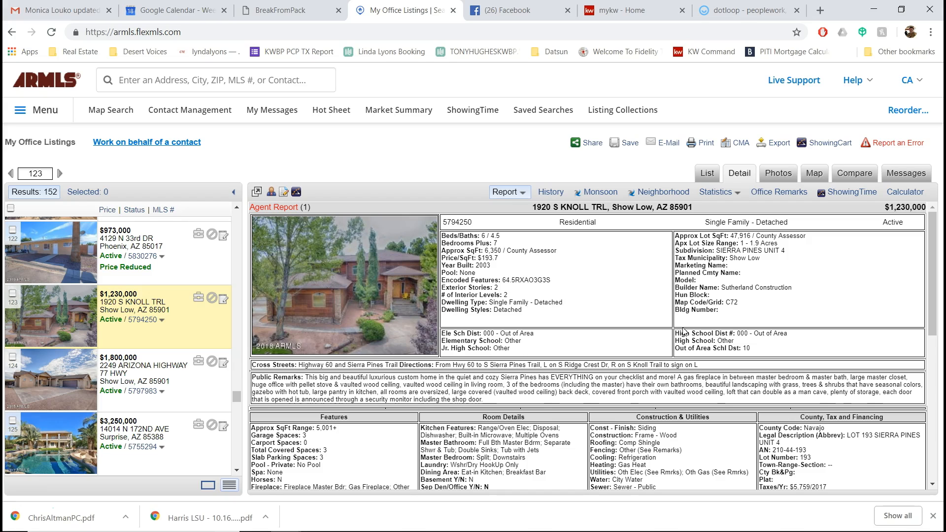
click(744, 10)
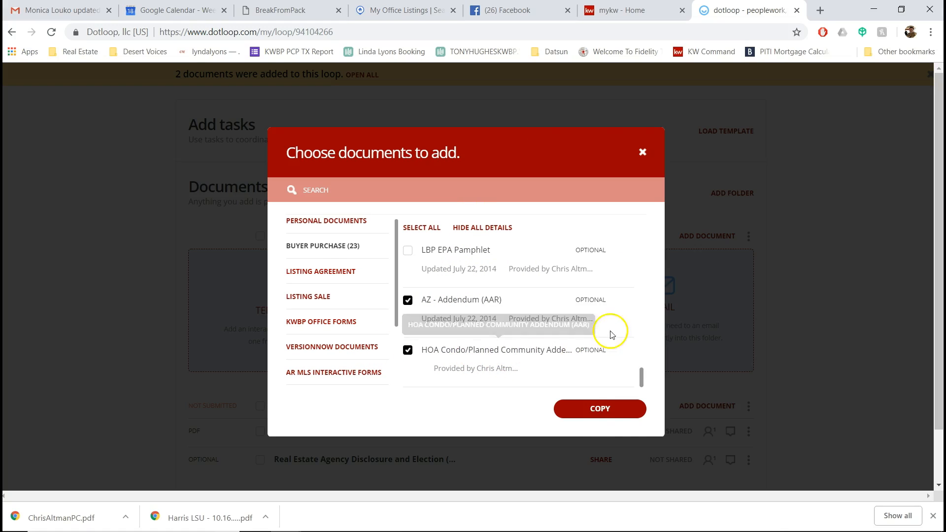
Step: Import the 23 selected Buyer Purchase forms into the loop, confirming 23 of 23 imported
scroll(482, 285, up, 5)
click(643, 338)
drag(643, 338, 627, 383)
click(604, 410)
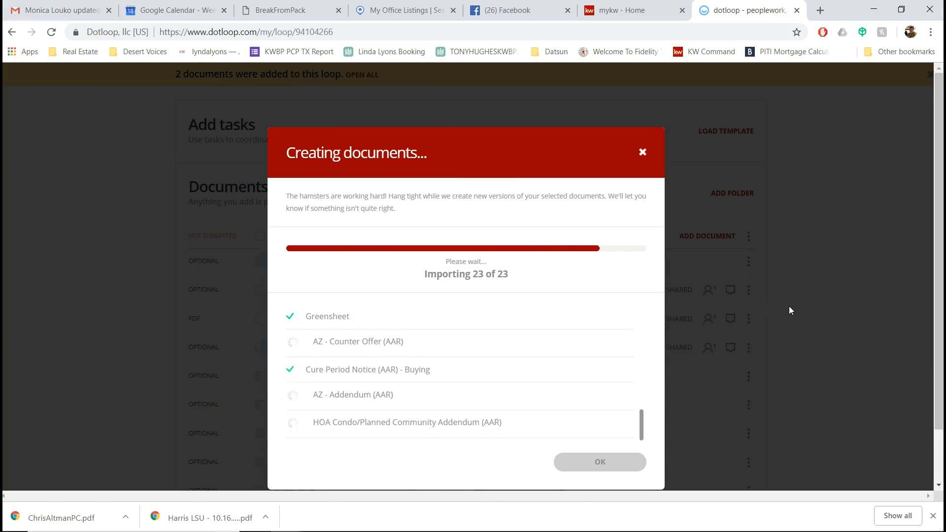
click(846, 307)
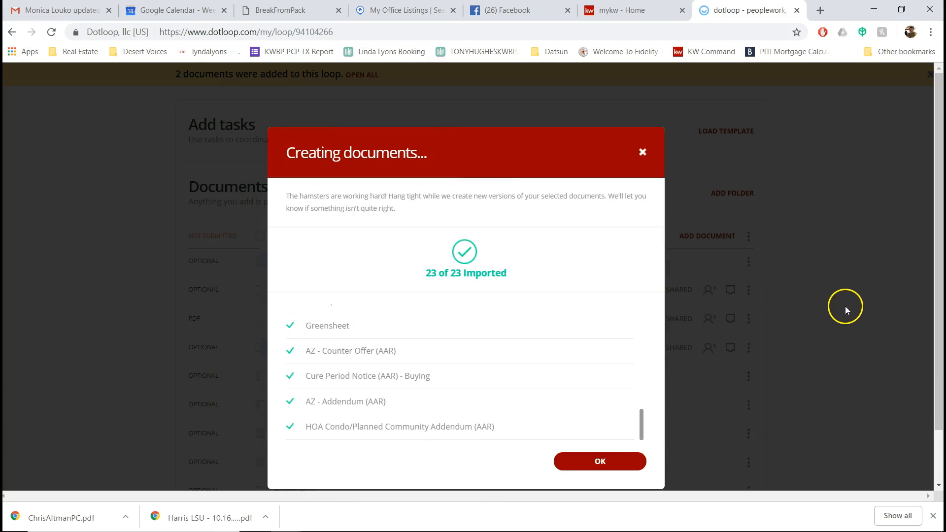
click(603, 465)
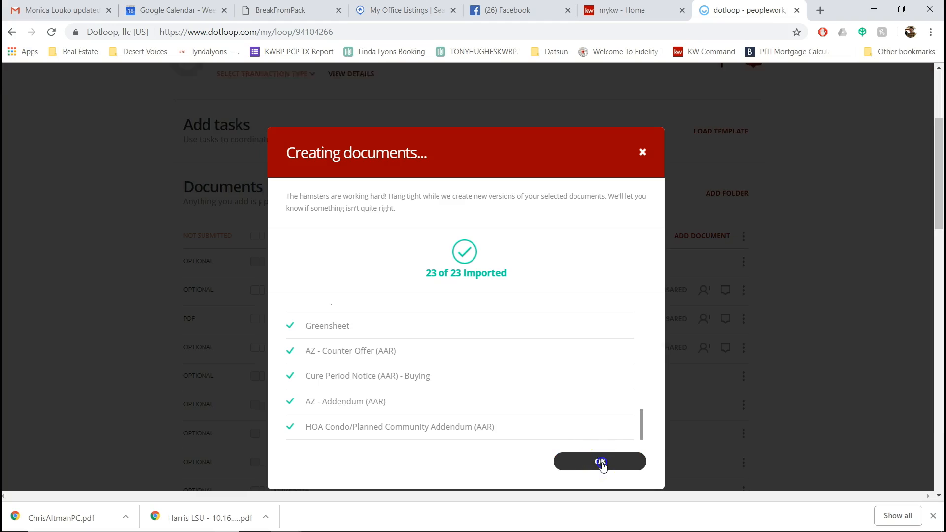
drag(293, 270, 315, 190)
scroll(354, 310, down, 4)
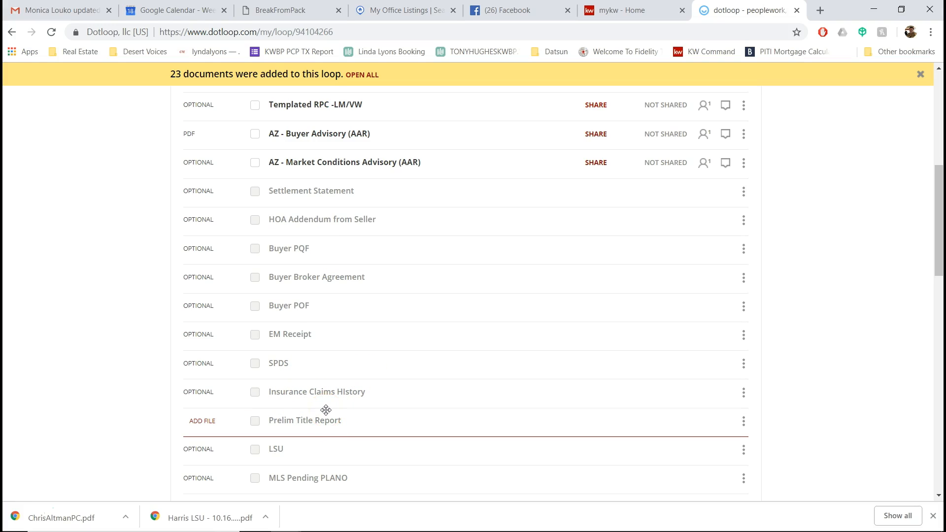
scroll(420, 363, down, 1)
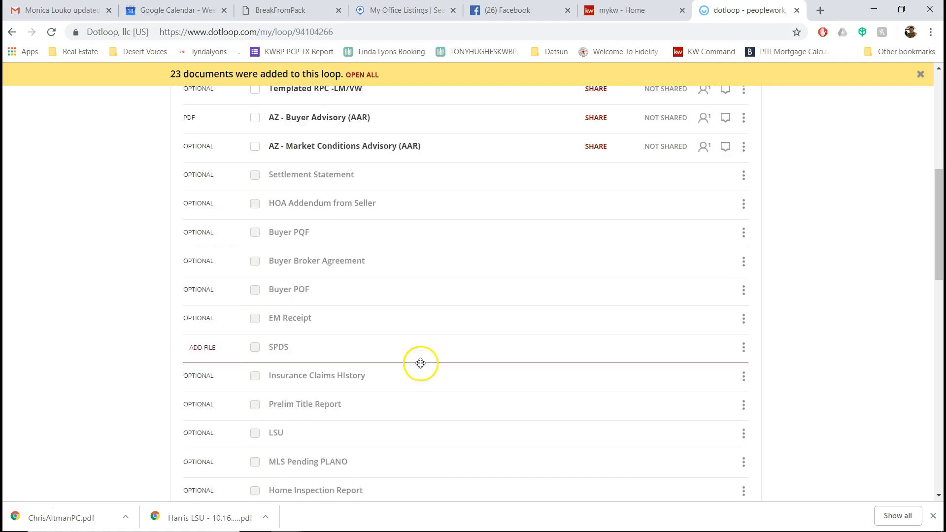
scroll(420, 363, down, 3)
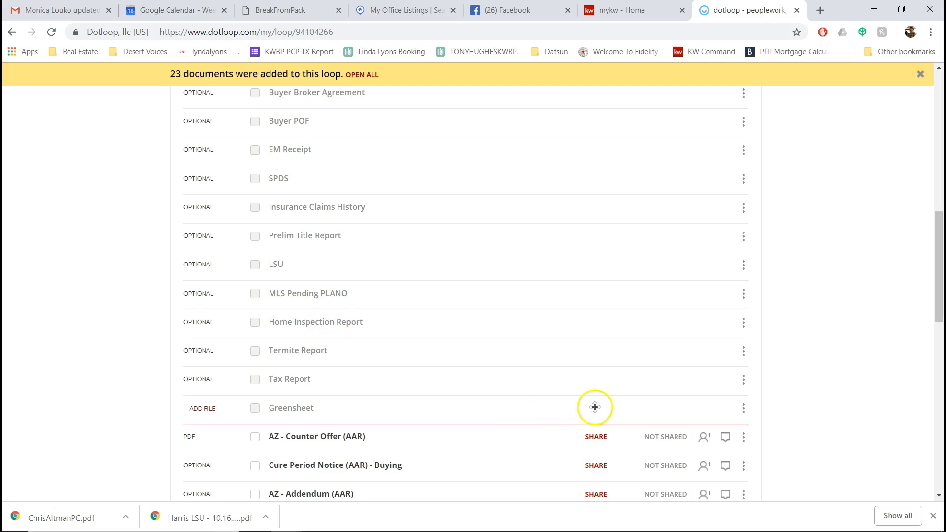
scroll(606, 394, down, 2)
scroll(501, 384, up, 8)
scroll(507, 382, up, 3)
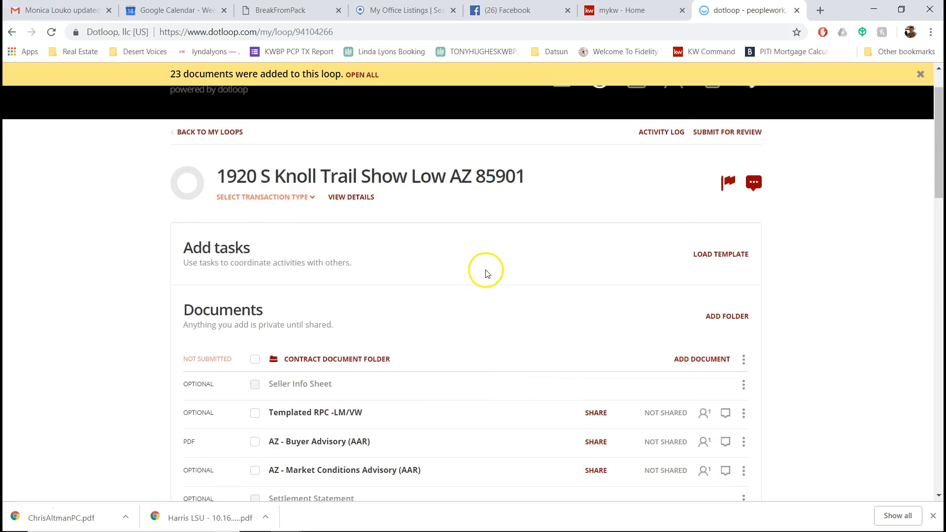
scroll(485, 278, down, 1)
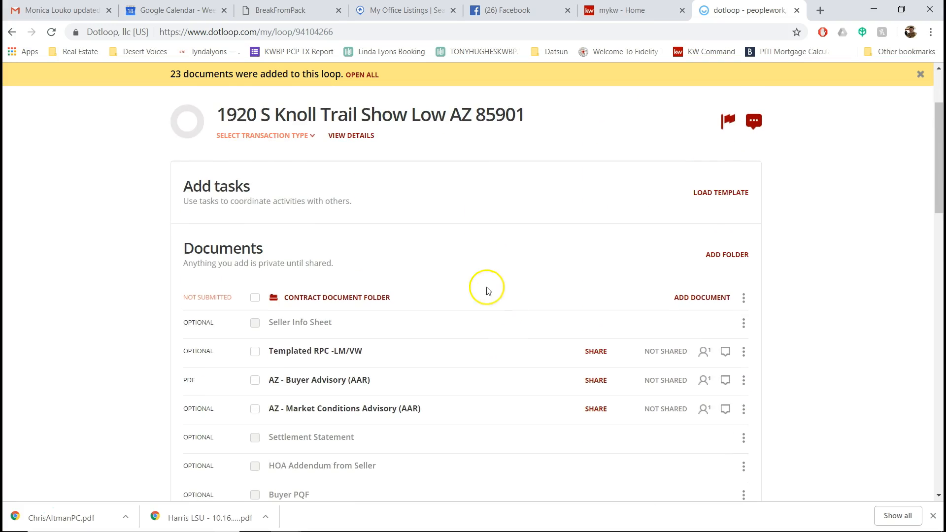
Step: Open Templated RPC -LM/VW and apply the loop autofill of 4 roles and 12 fields
click(339, 356)
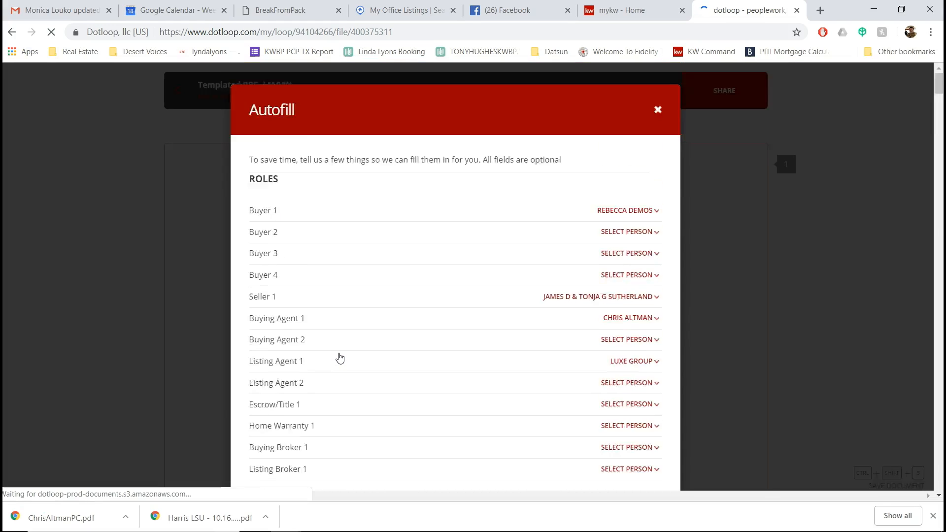
scroll(340, 356, down, 6)
click(253, 279)
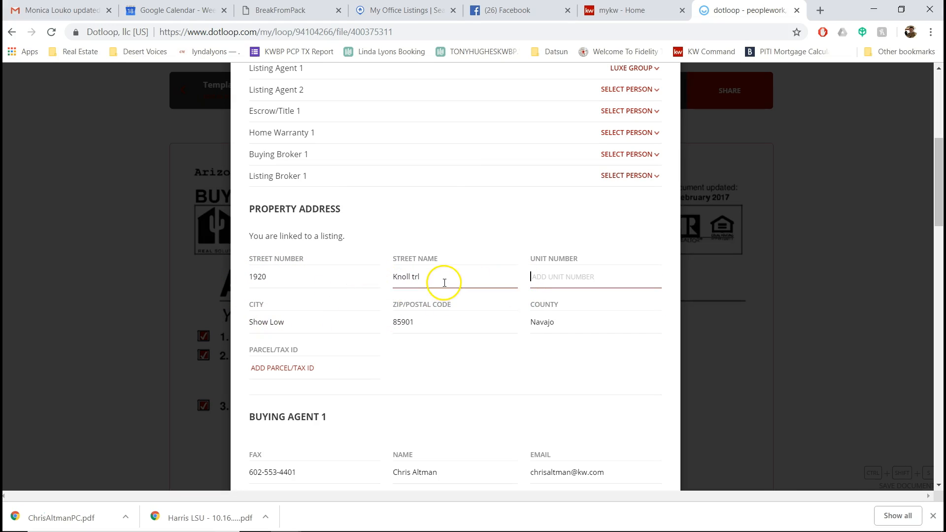
scroll(444, 283, down, 6)
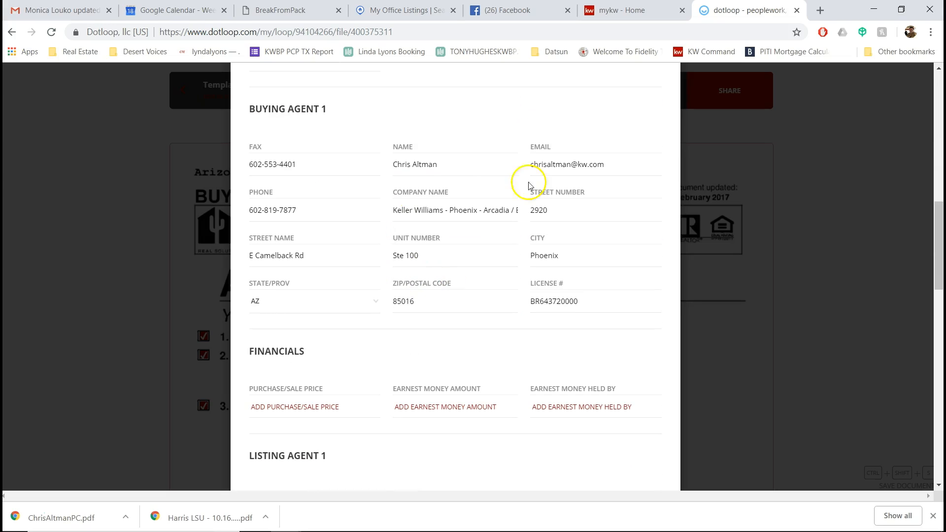
scroll(461, 259, down, 9)
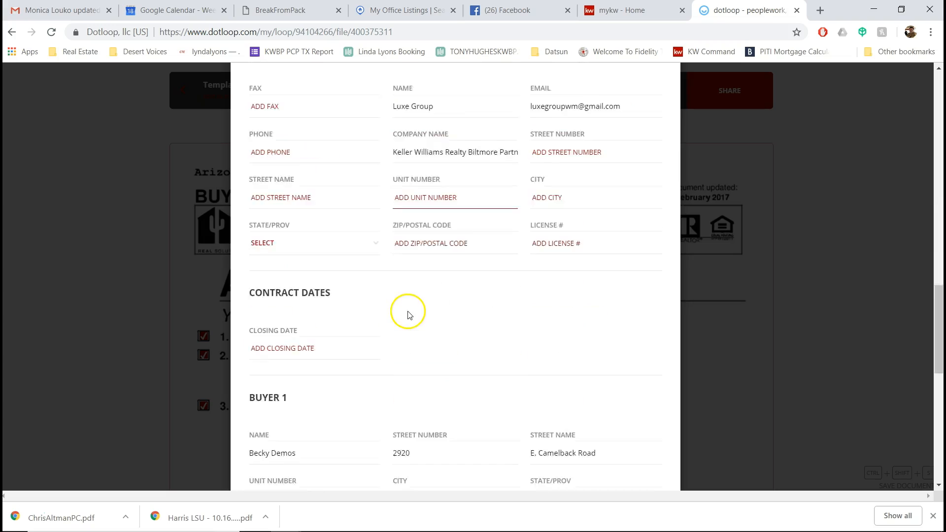
scroll(413, 312, down, 10)
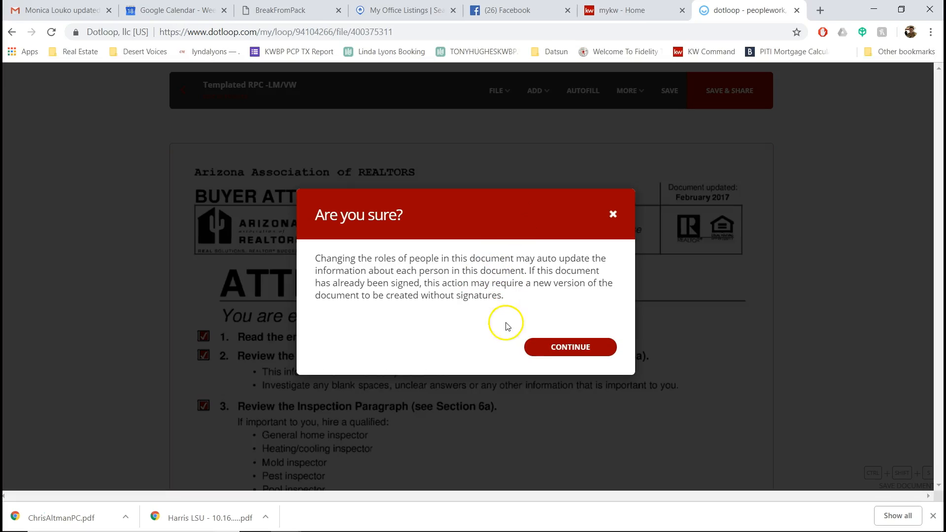
click(575, 346)
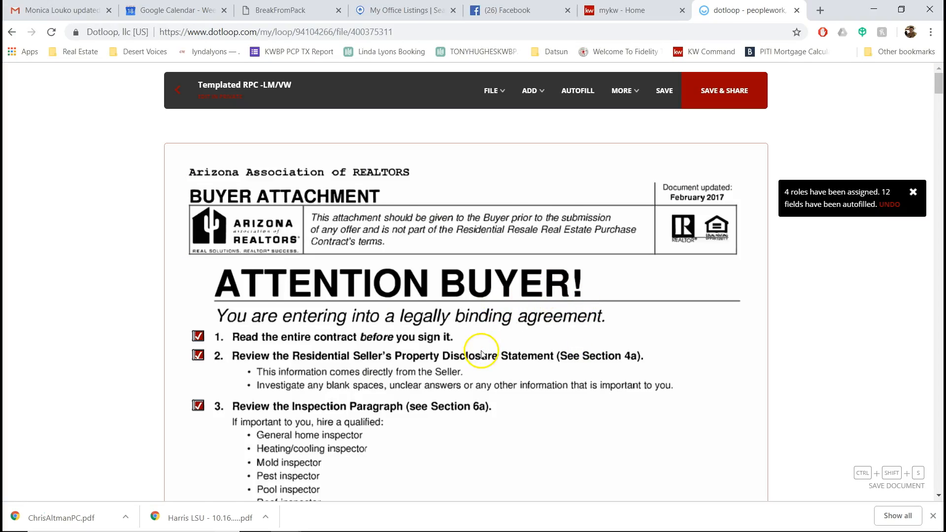
Step: Review the contract's autofilled property section and select the Assessor's # field
scroll(485, 346, down, 3)
scroll(485, 347, down, 12)
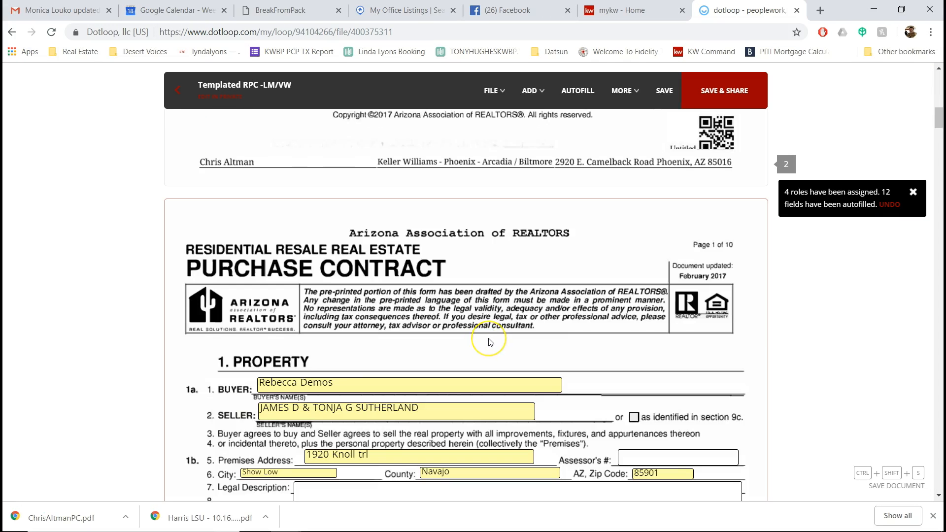
scroll(490, 342, down, 2)
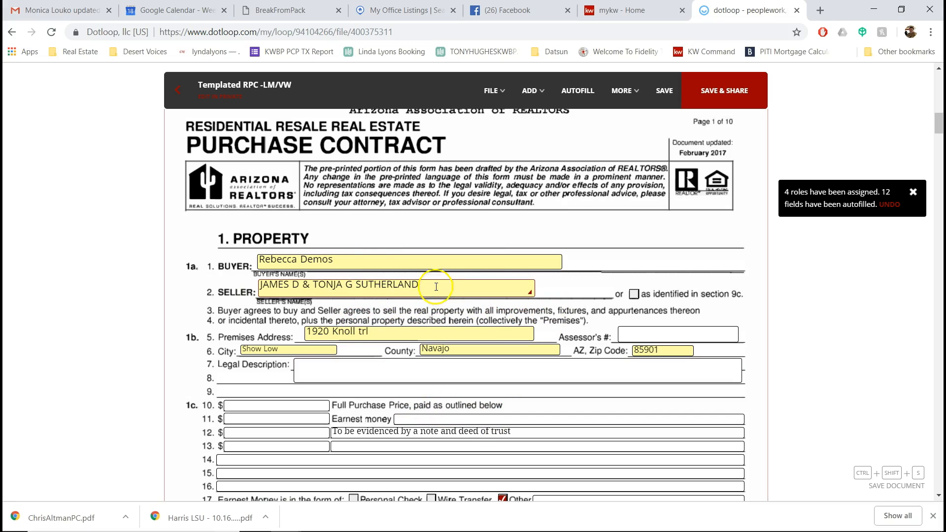
scroll(490, 345, down, 4)
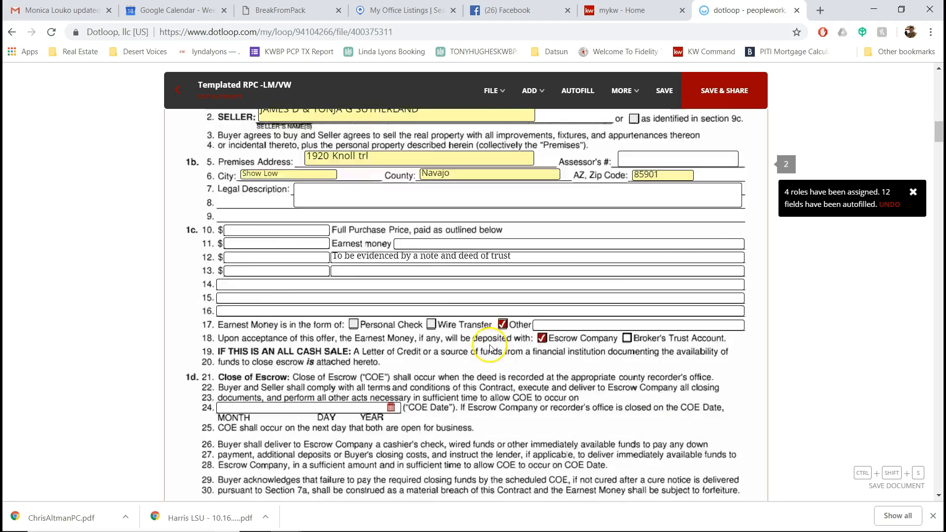
scroll(490, 347, up, 5)
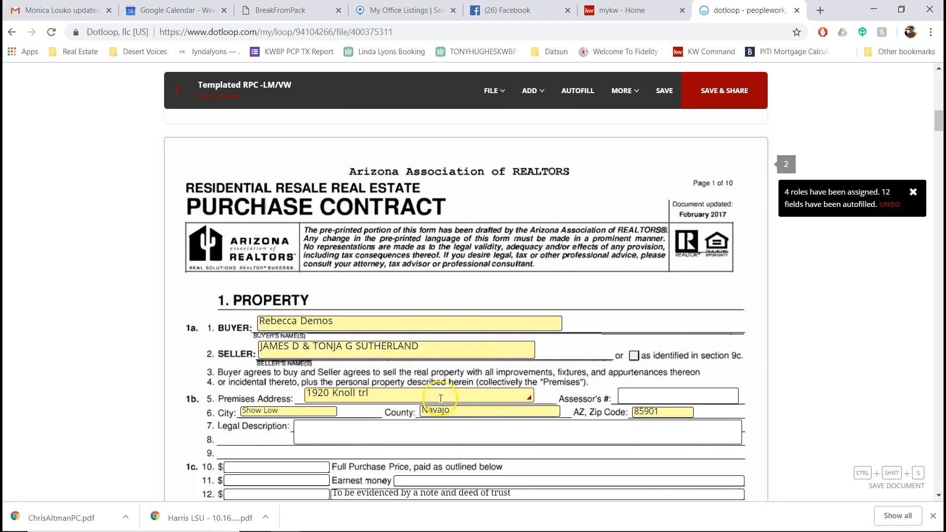
click(634, 394)
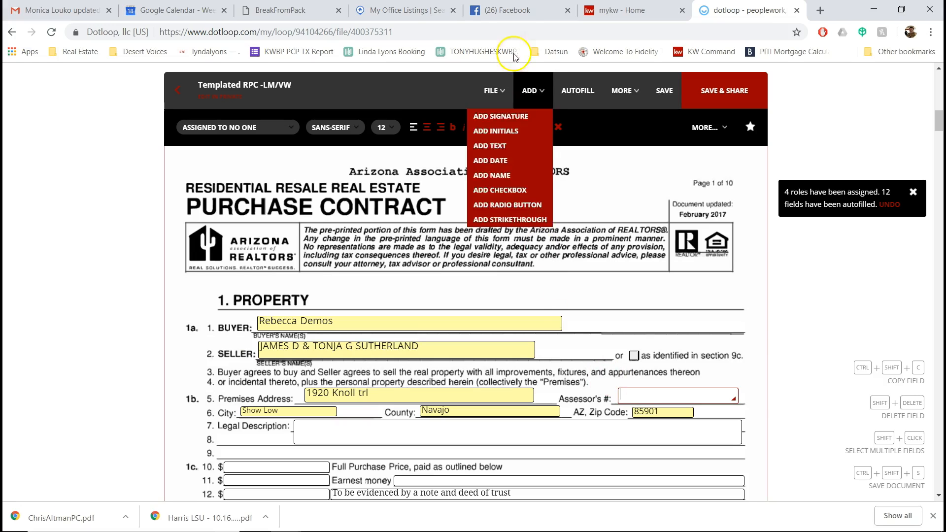
click(400, 10)
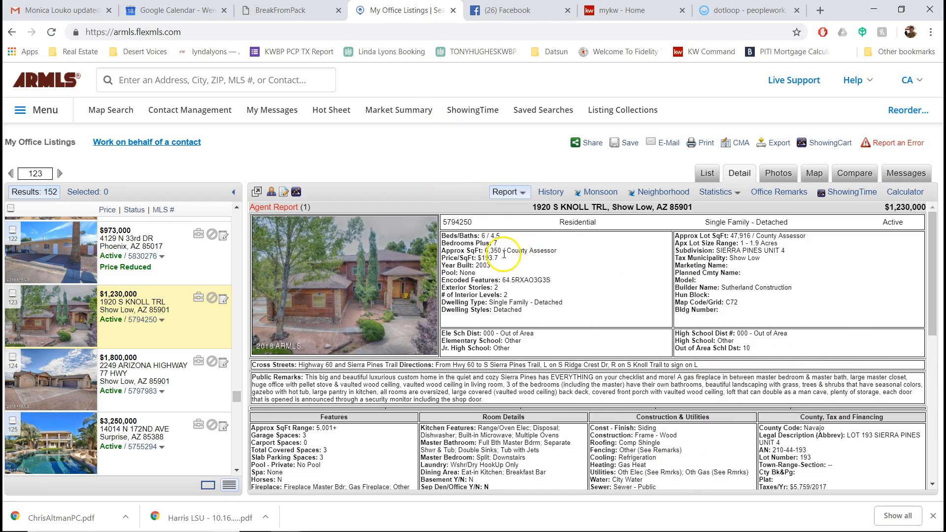
Step: Enter parcel number 210-44-193 from the ARMLS listing as the contract's Assessor's #
scroll(554, 363, down, 2)
scroll(557, 366, up, 2)
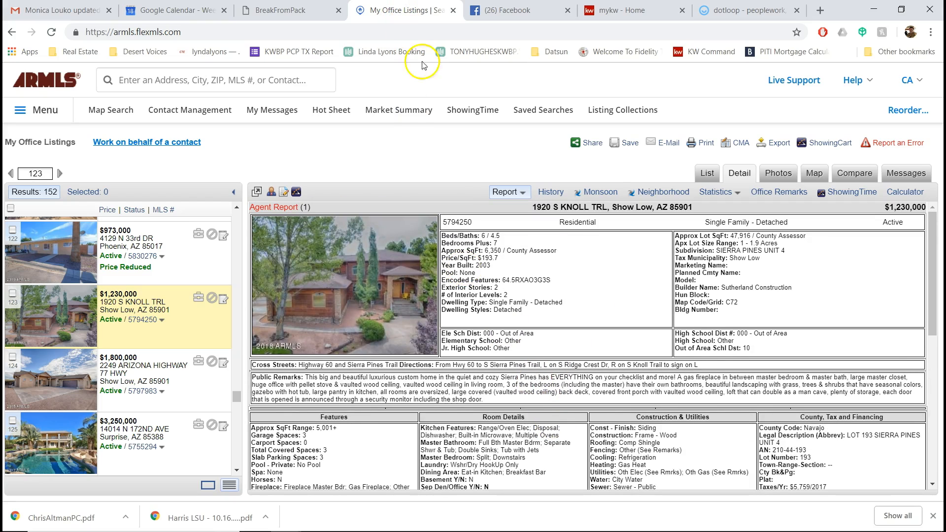
scroll(584, 327, down, 1)
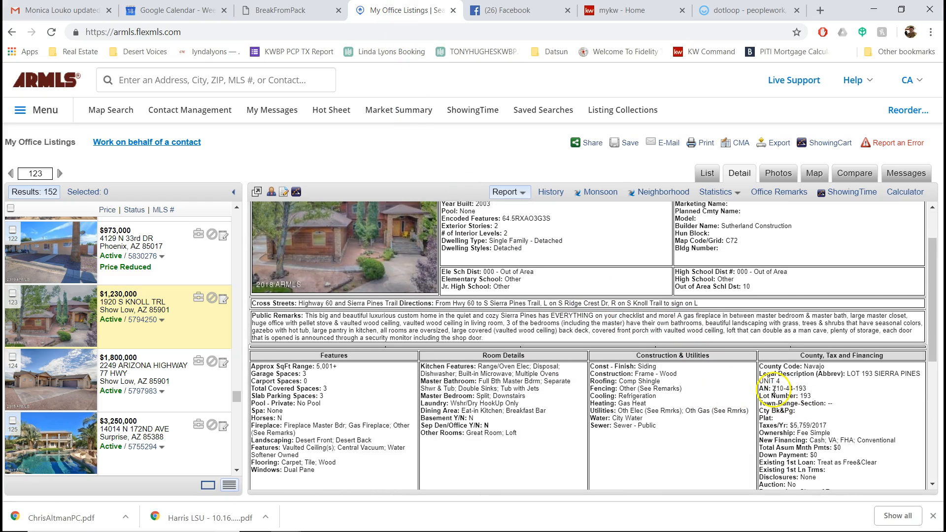
drag(809, 388, 813, 389)
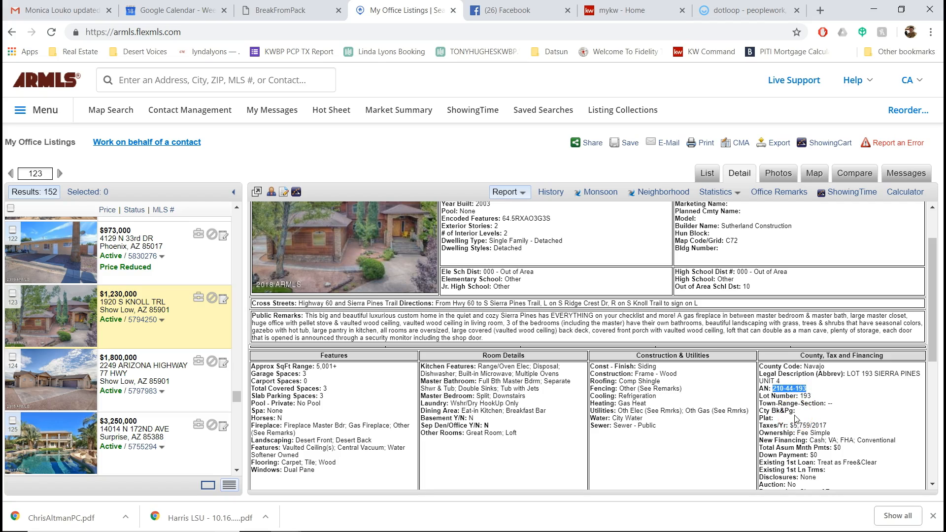
click(746, 10)
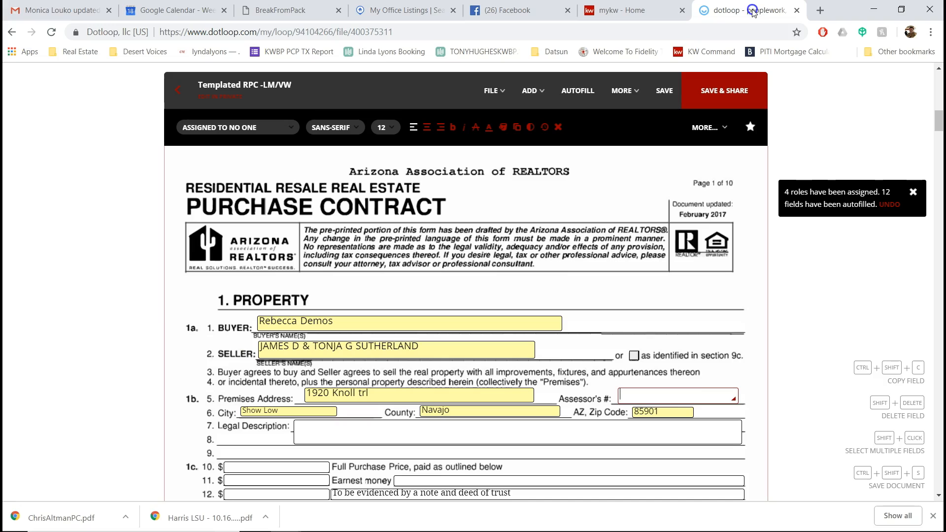
click(657, 393)
click(332, 433)
Step: Back on the Flexmls listing, highlight the legal description LOT 193 SIERRA PINES UNIT 4
click(394, 10)
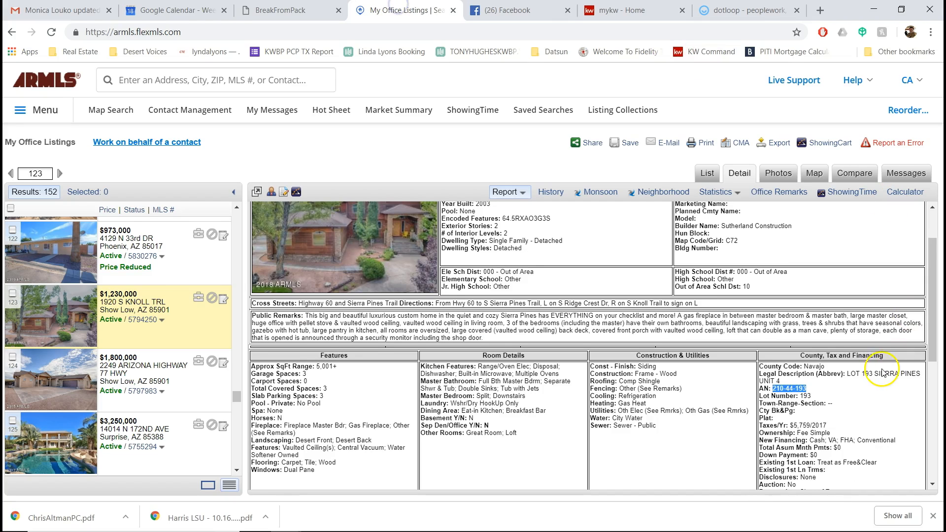
scroll(867, 364, down, 2)
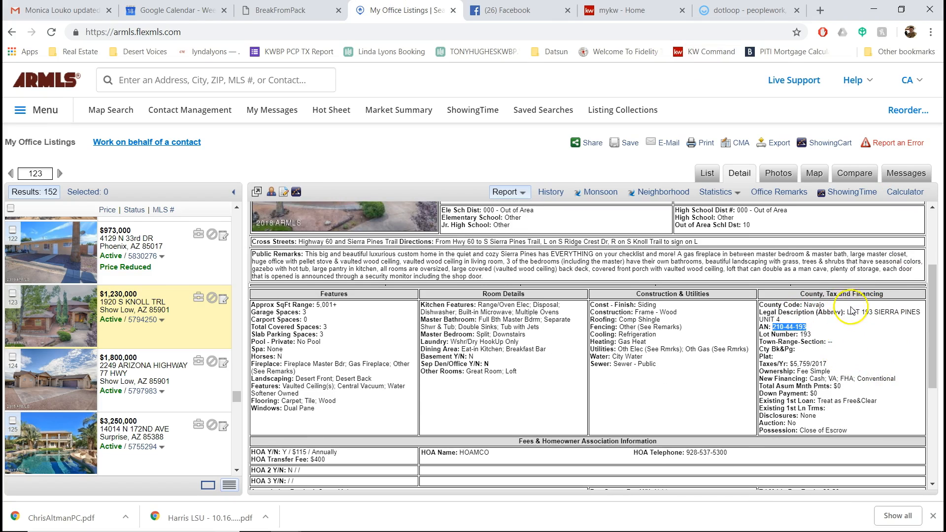
drag(847, 313, 858, 319)
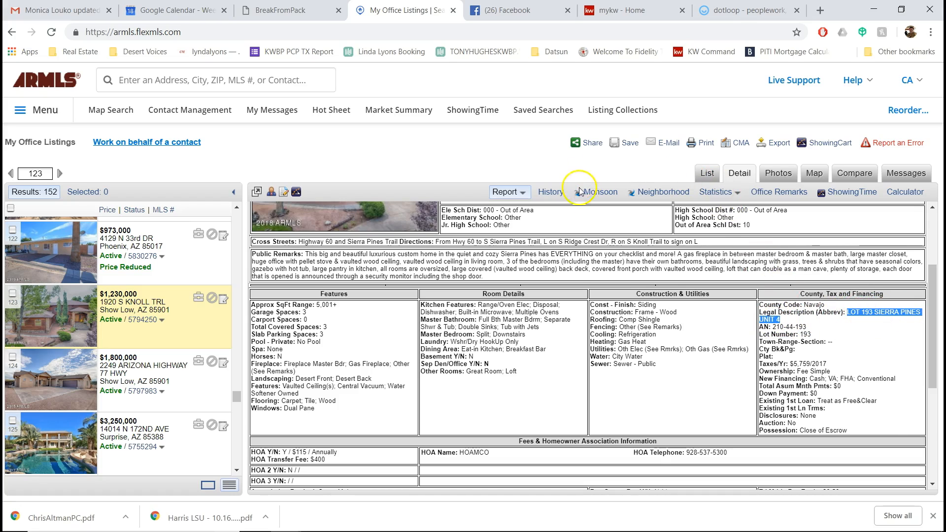
Step: Open the listing's Monsoon tax record and review parcel 210-44-193's abbreviated legal description
click(602, 197)
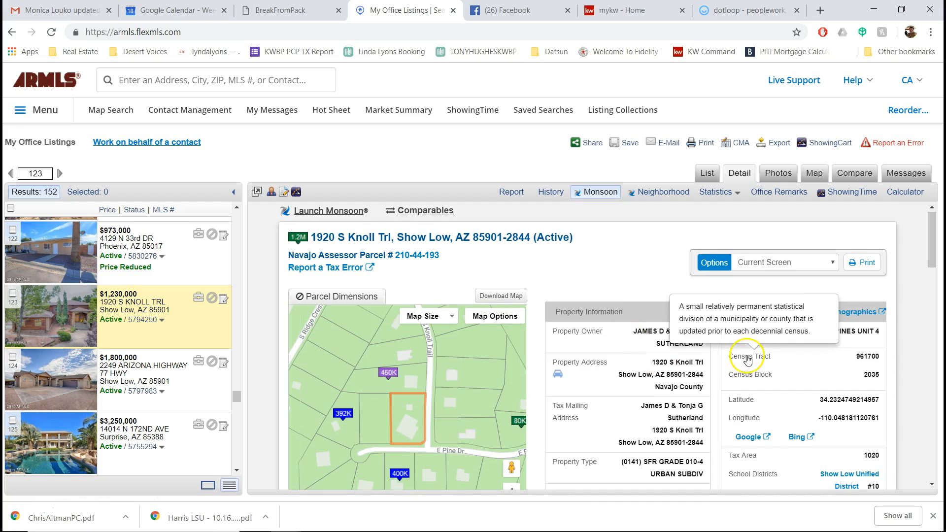
scroll(679, 355, down, 4)
drag(566, 376, 634, 374)
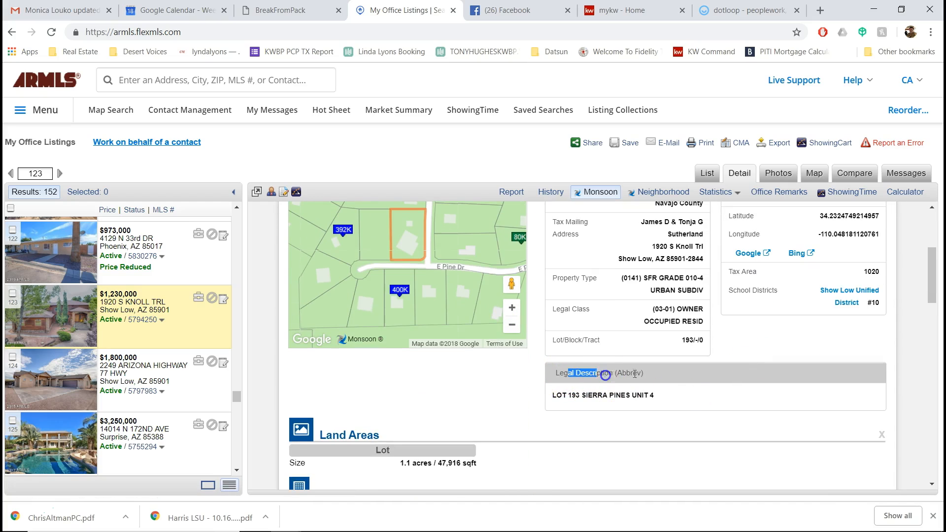
drag(545, 396, 634, 397)
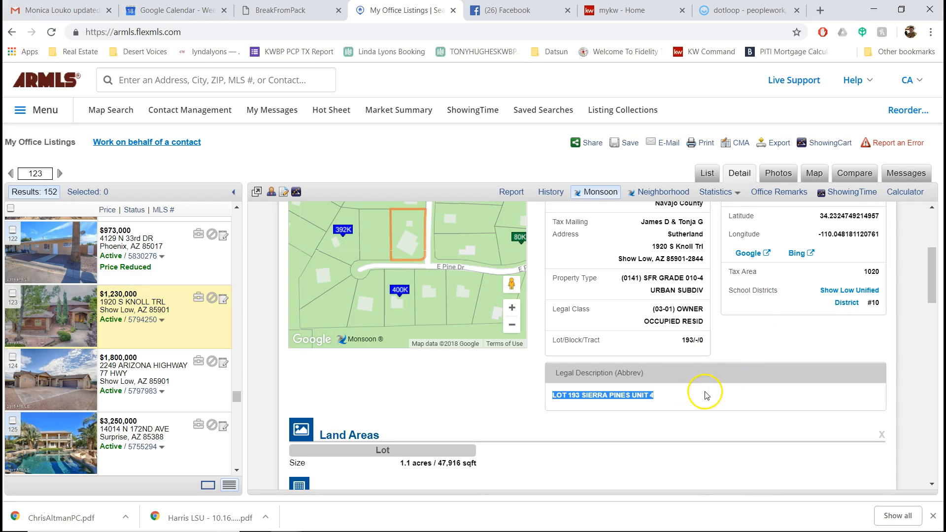
scroll(710, 388, up, 1)
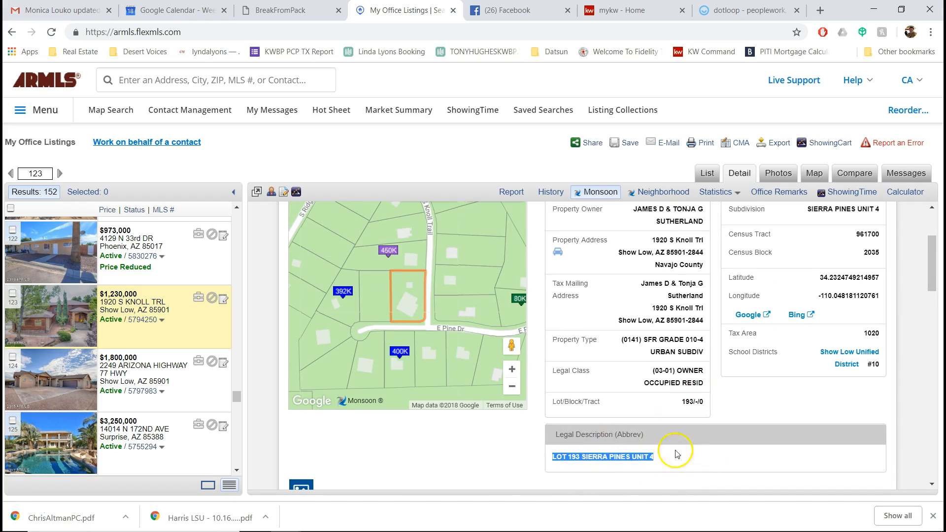
scroll(689, 453, up, 2)
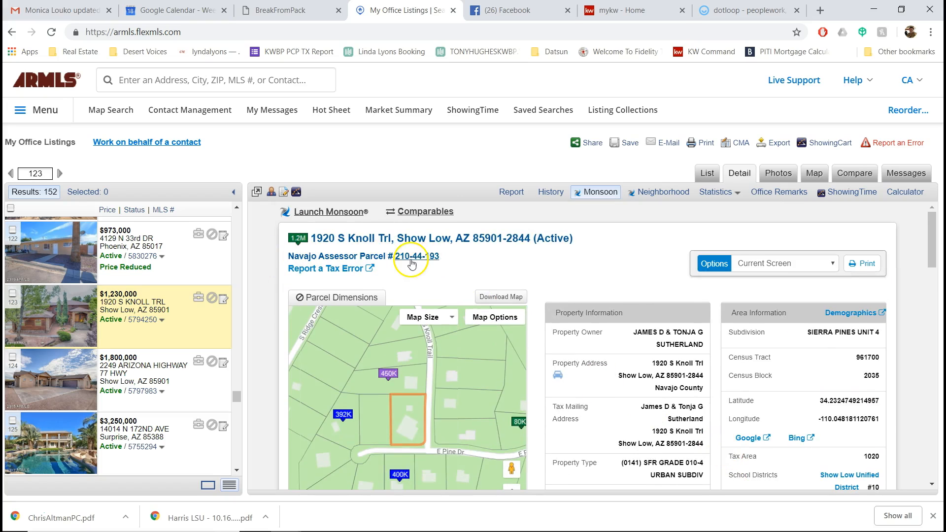
Step: Open Navajo County's record for parcel 21044193 and copy 'Sierra Pines Unit #4, Lot 193 Per Plat 19-14 & 15'
click(426, 261)
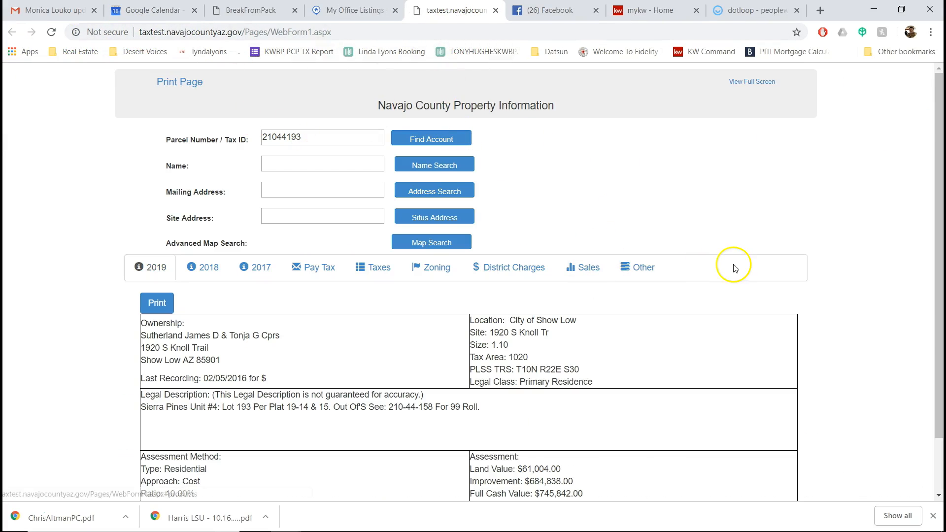
scroll(709, 290, down, 1)
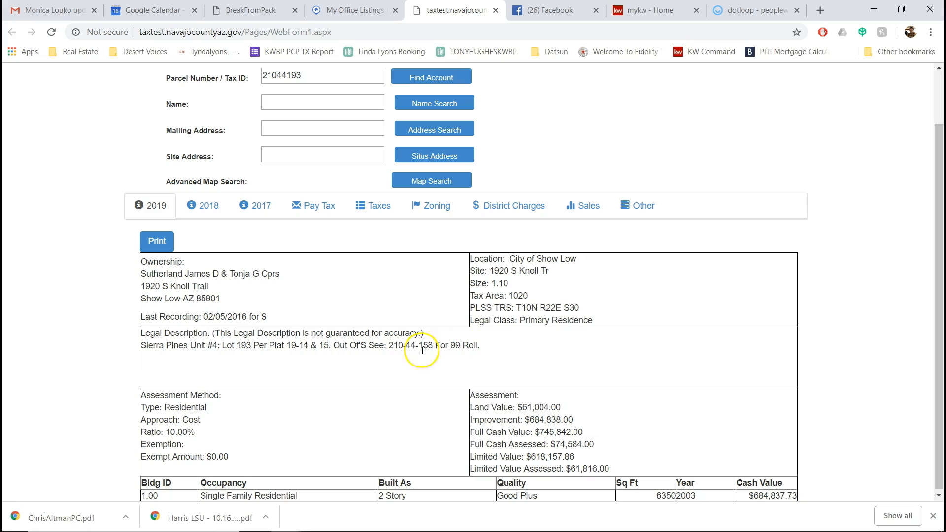
drag(141, 346, 481, 344)
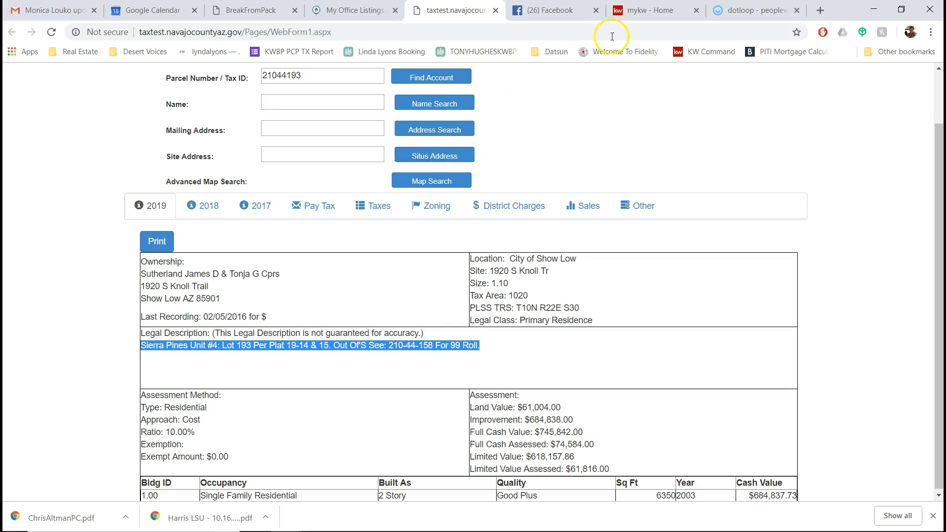
click(751, 10)
click(381, 427)
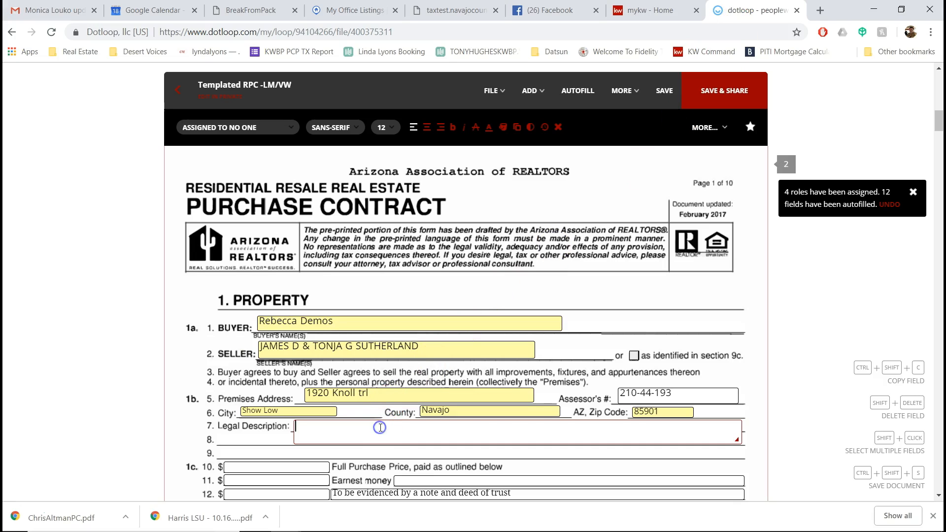
text(Sierra Pines Unit #4: Lot 193 Per Plat 19-14 & 15. Out Of S See: 210-44-158 For 99 Roll.)
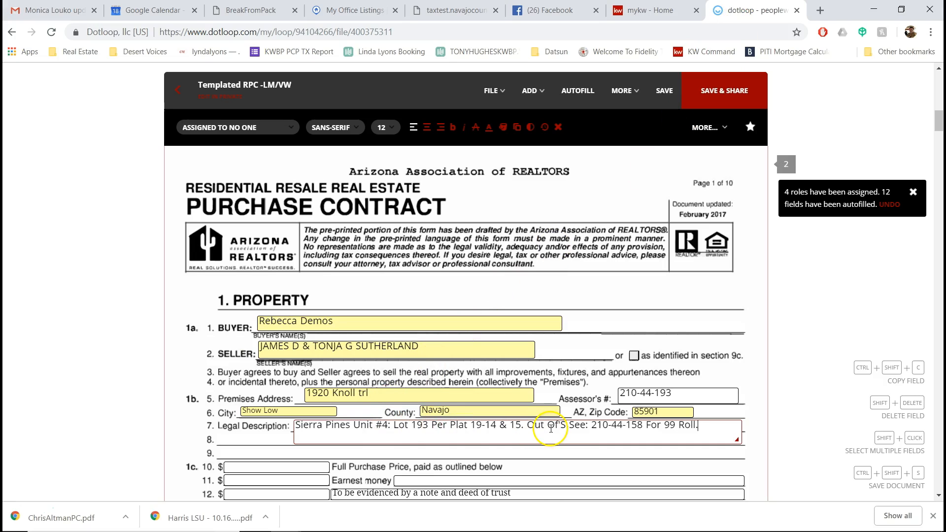
click(695, 392)
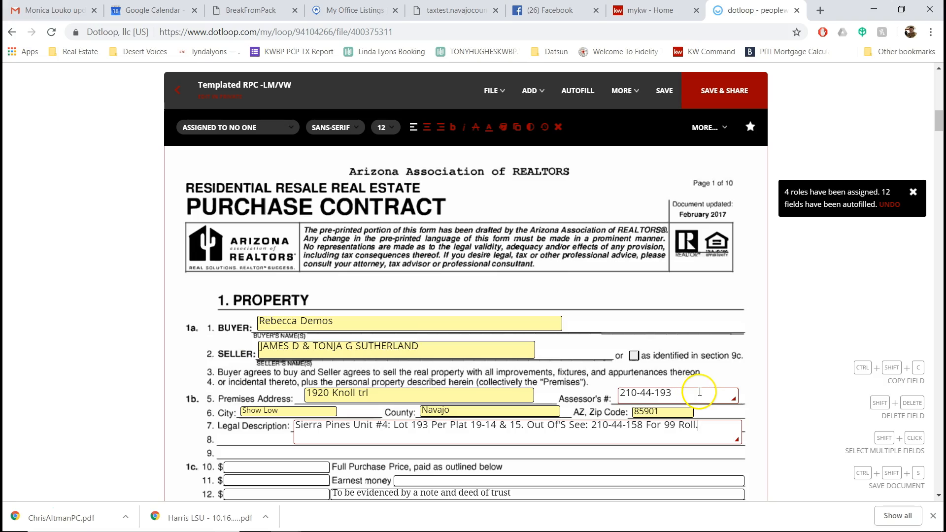
scroll(667, 369, down, 3)
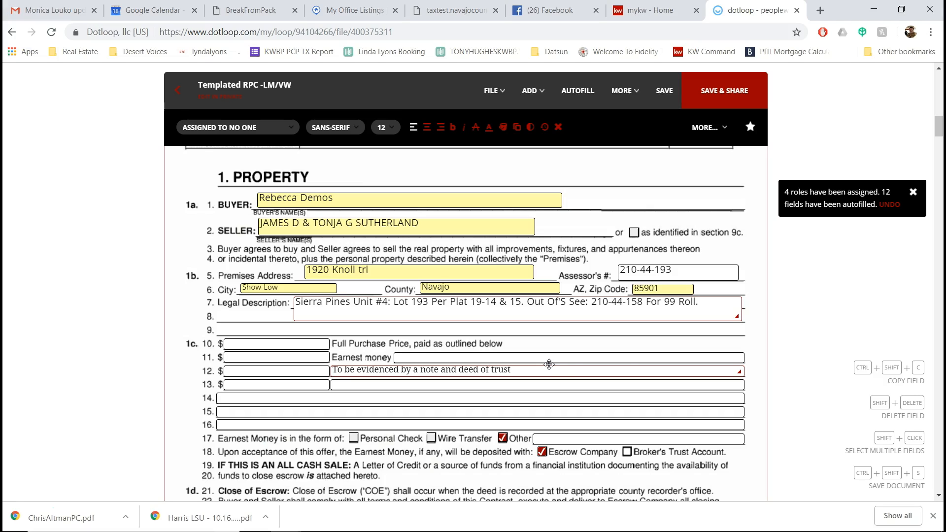
click(269, 345)
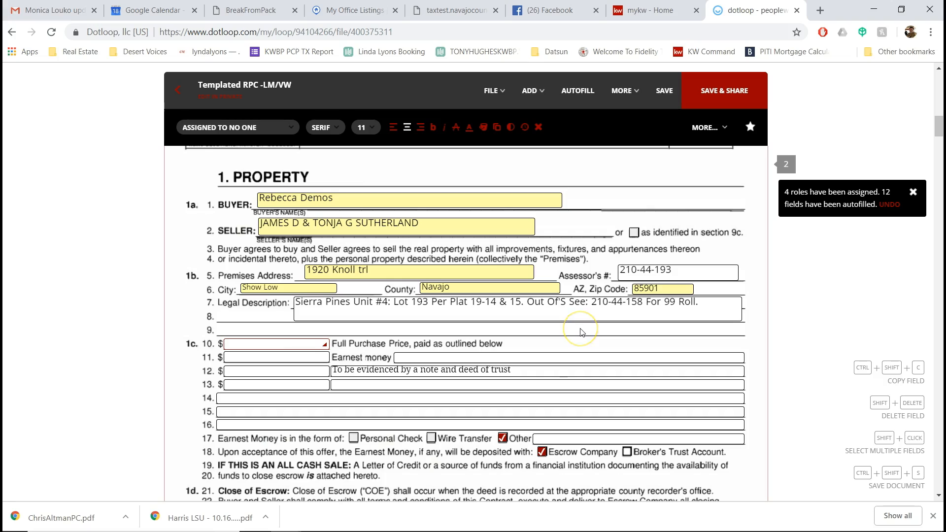
Step: Scroll through contract pages 4–9 down to section 8o Terms of Acceptance
scroll(547, 347, down, 1)
scroll(553, 329, up, 1)
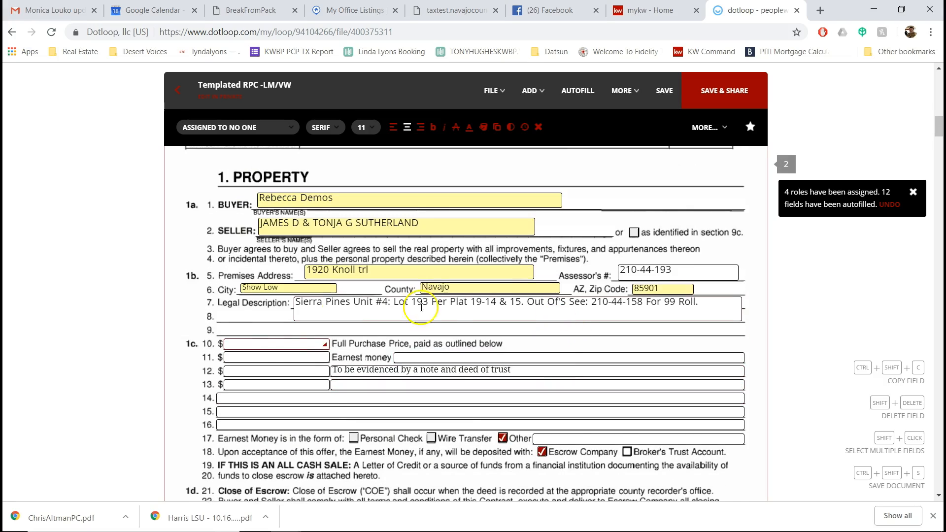
scroll(274, 270, down, 2)
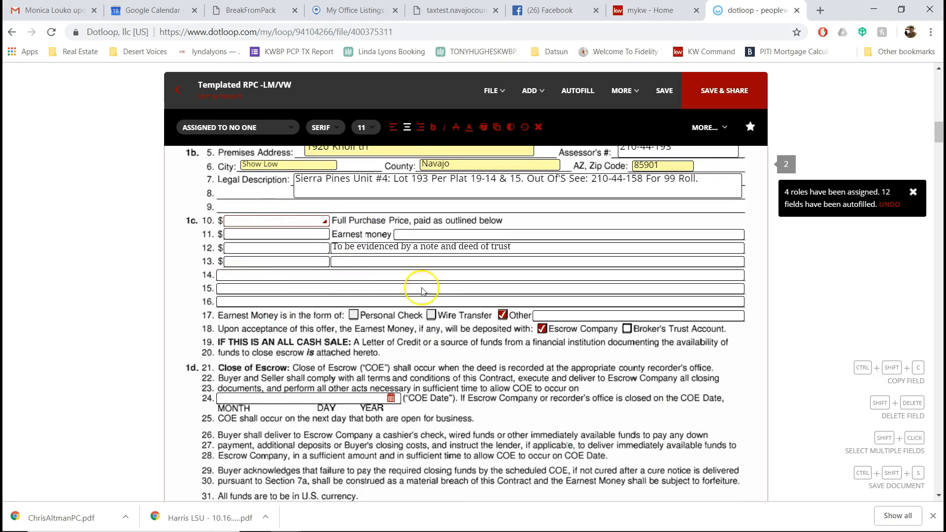
scroll(481, 343, down, 7)
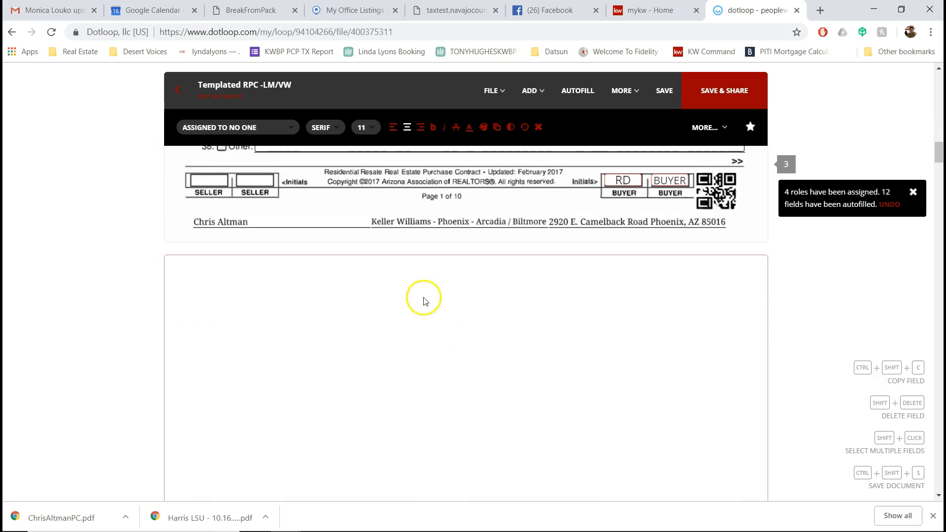
scroll(639, 305, up, 3)
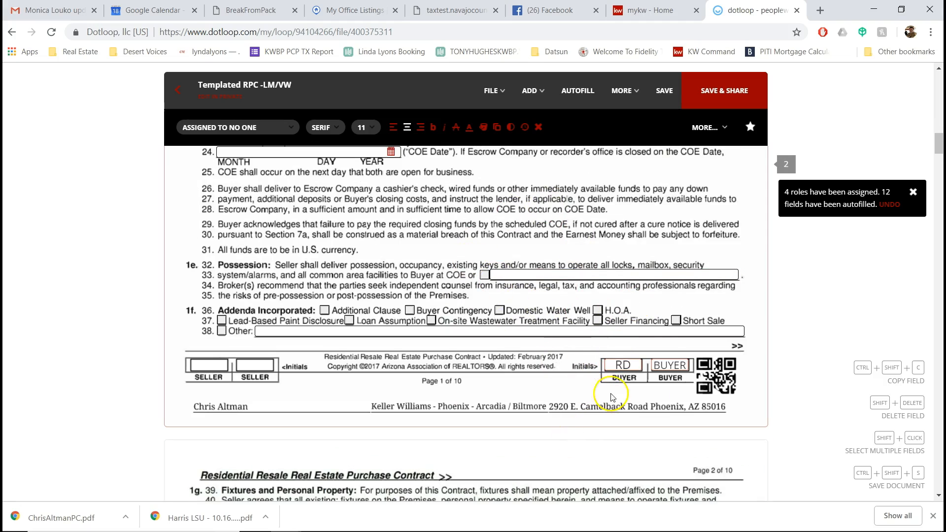
scroll(424, 320, down, 9)
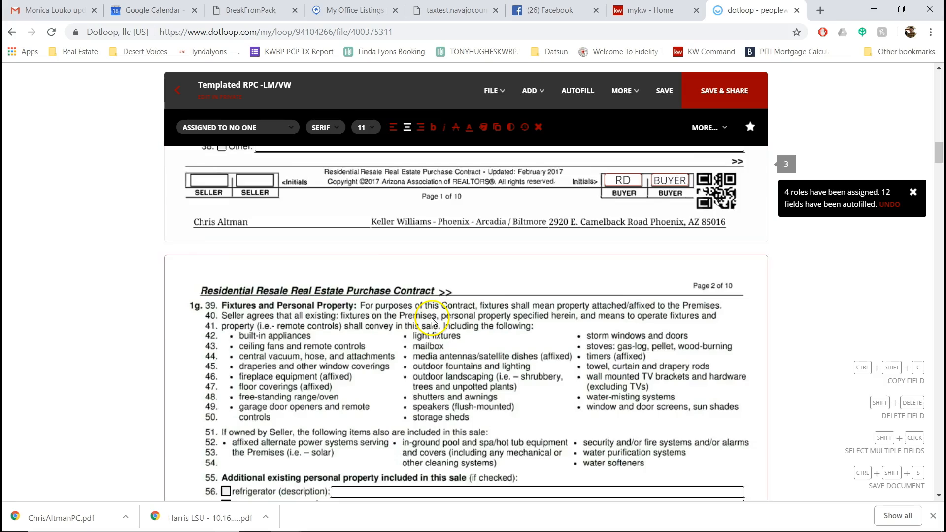
scroll(435, 318, down, 5)
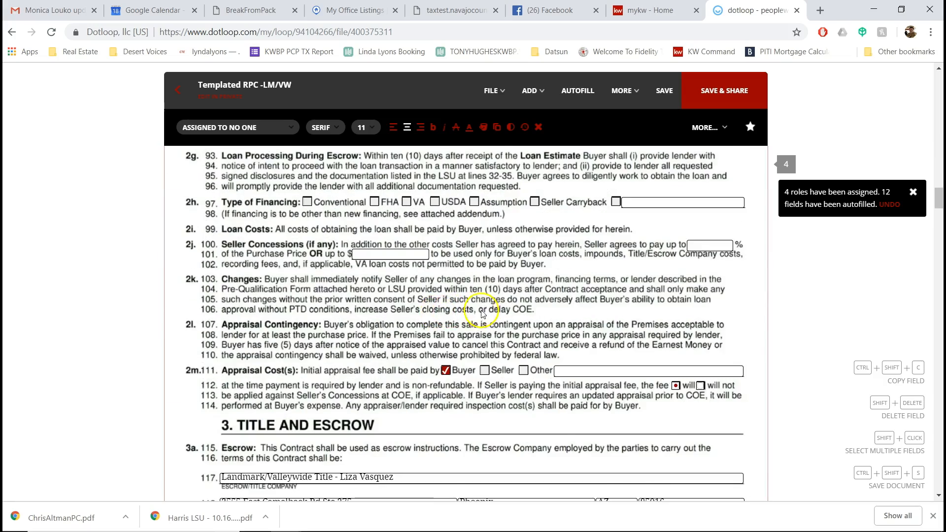
scroll(483, 314, down, 2)
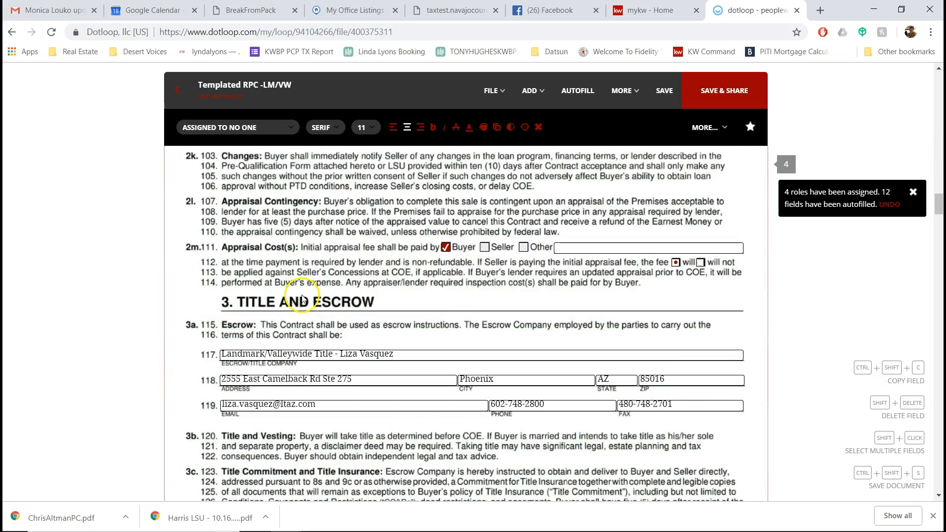
scroll(605, 325, down, 2)
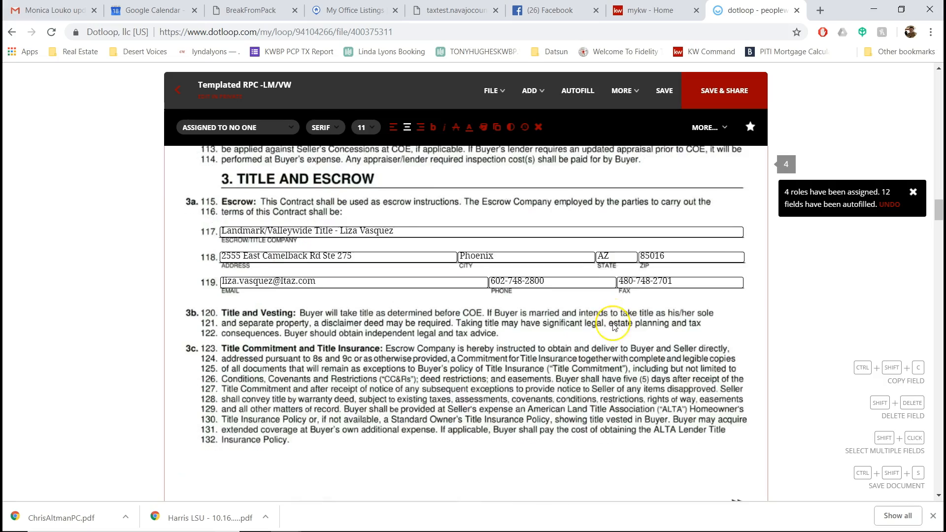
scroll(613, 326, down, 2)
scroll(466, 311, down, 7)
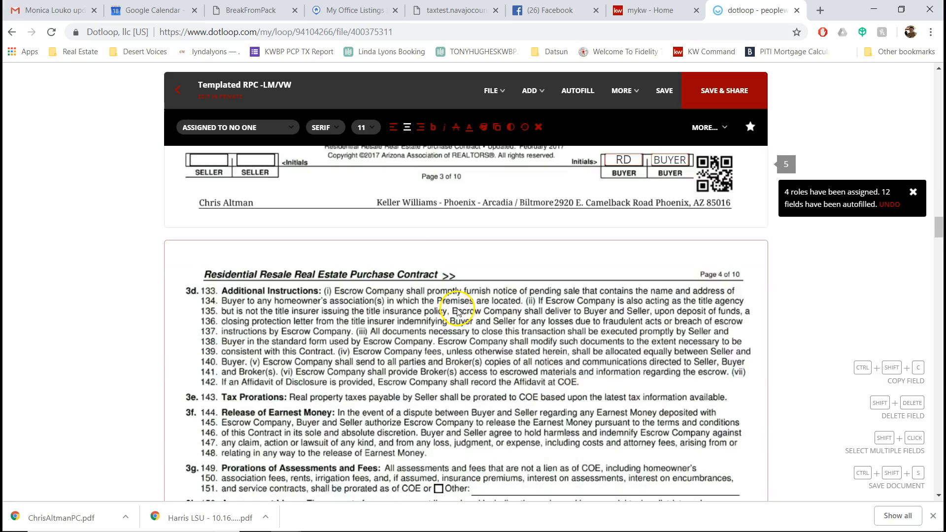
scroll(458, 309, down, 5)
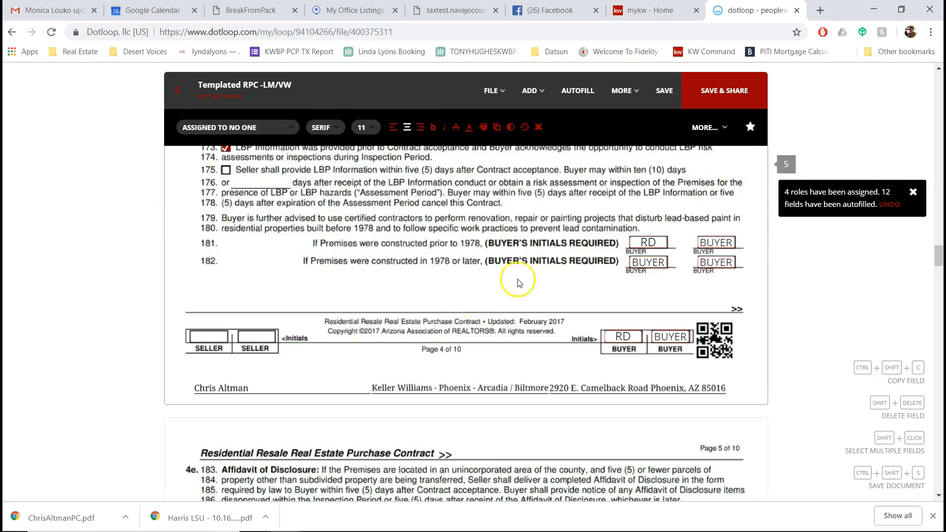
scroll(483, 335, down, 2)
scroll(485, 338, down, 7)
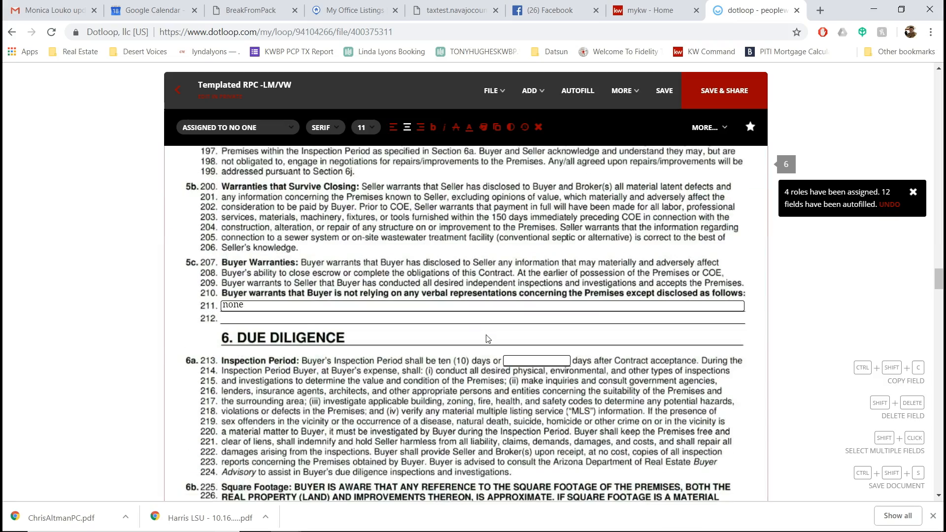
scroll(486, 339, down, 10)
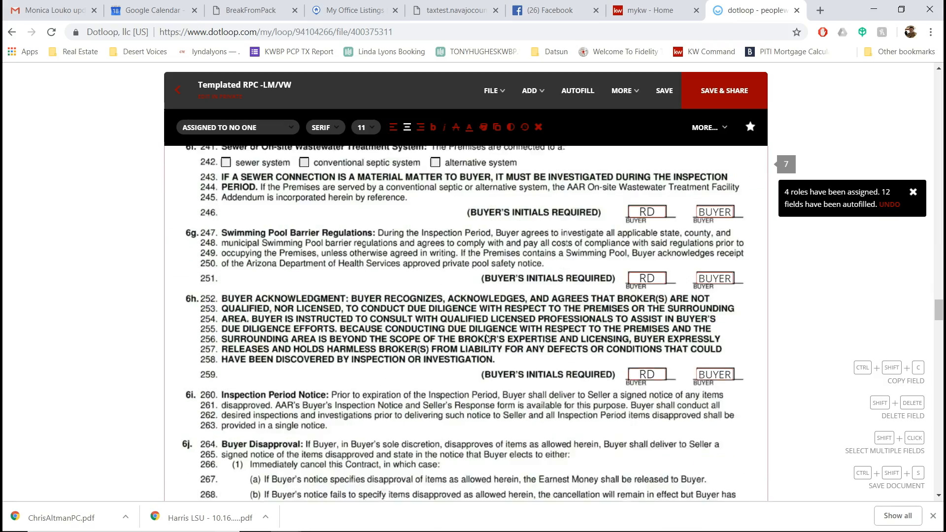
scroll(404, 345, down, 8)
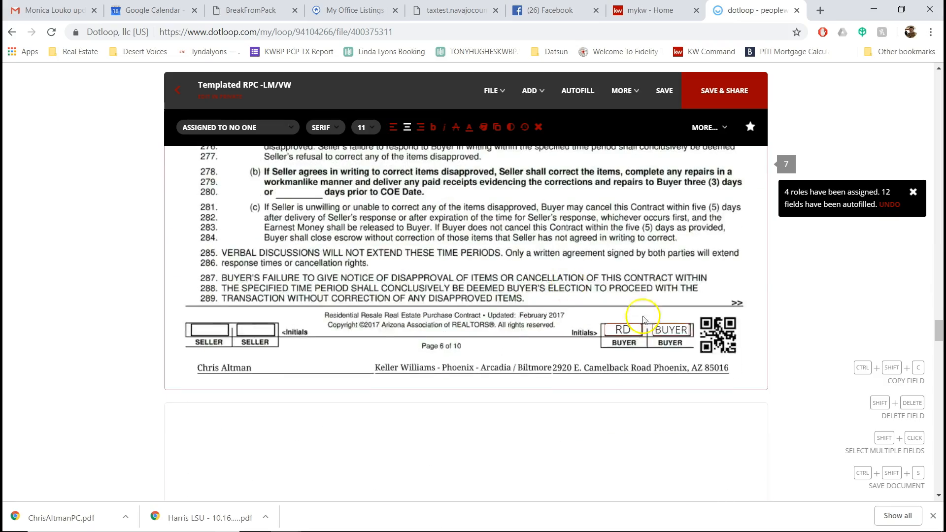
scroll(380, 340, down, 5)
scroll(377, 316, up, 5)
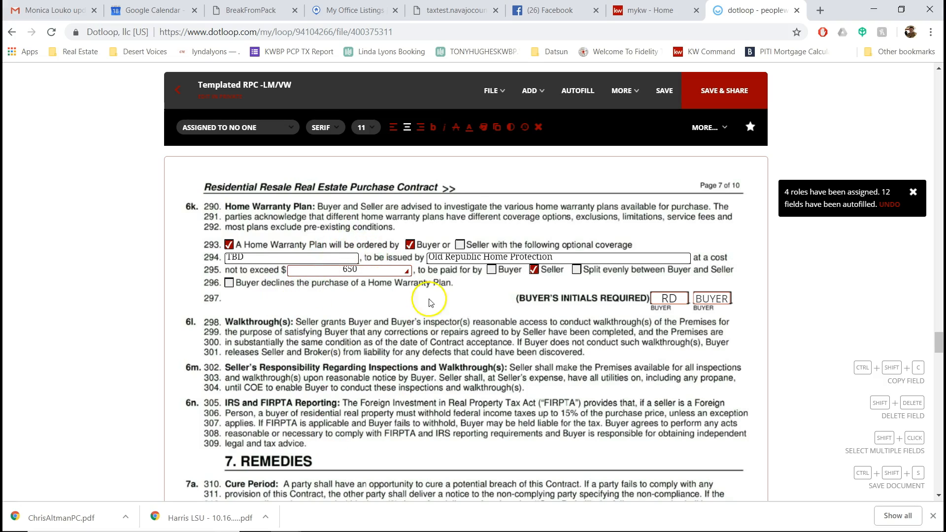
scroll(525, 277, down, 12)
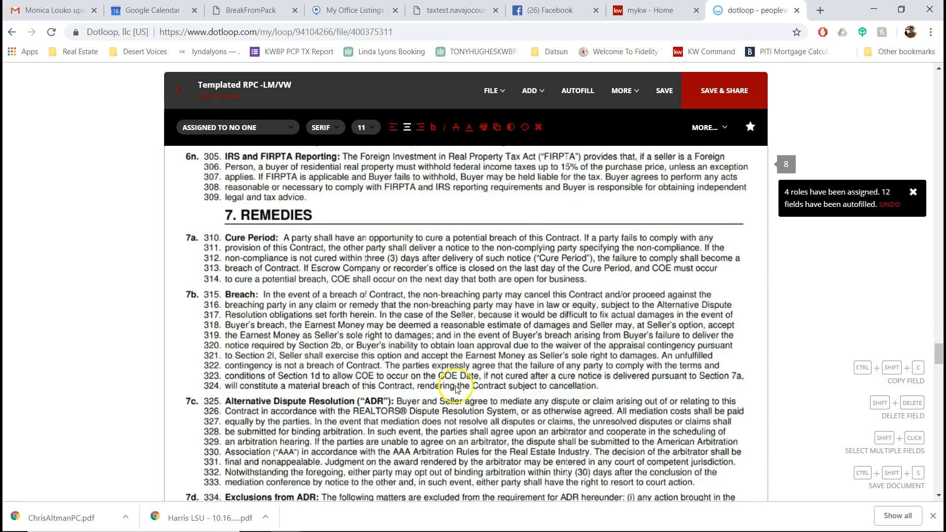
scroll(501, 418, down, 15)
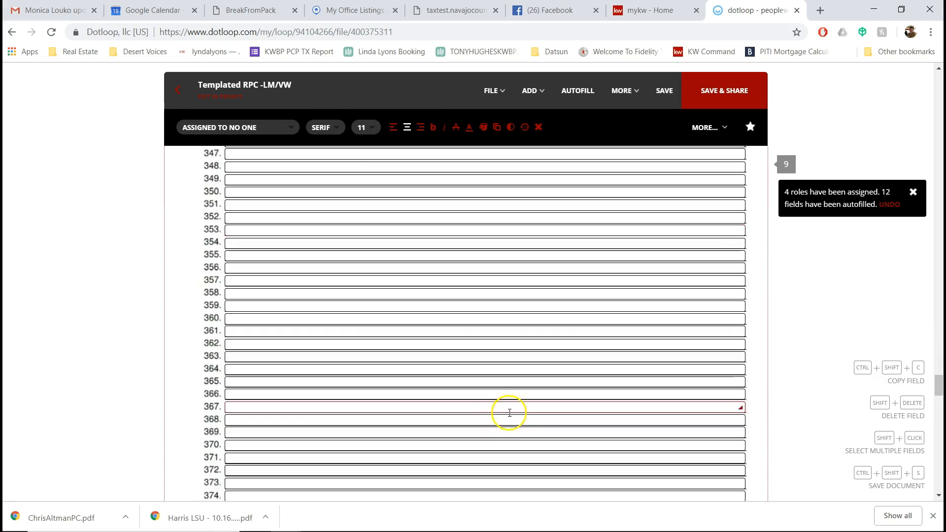
scroll(515, 406, up, 8)
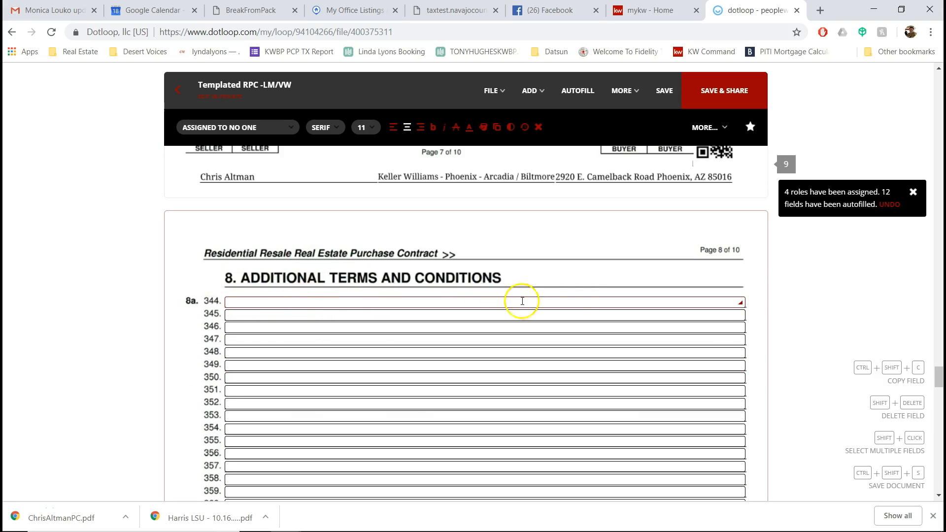
scroll(517, 300, down, 18)
scroll(567, 301, down, 5)
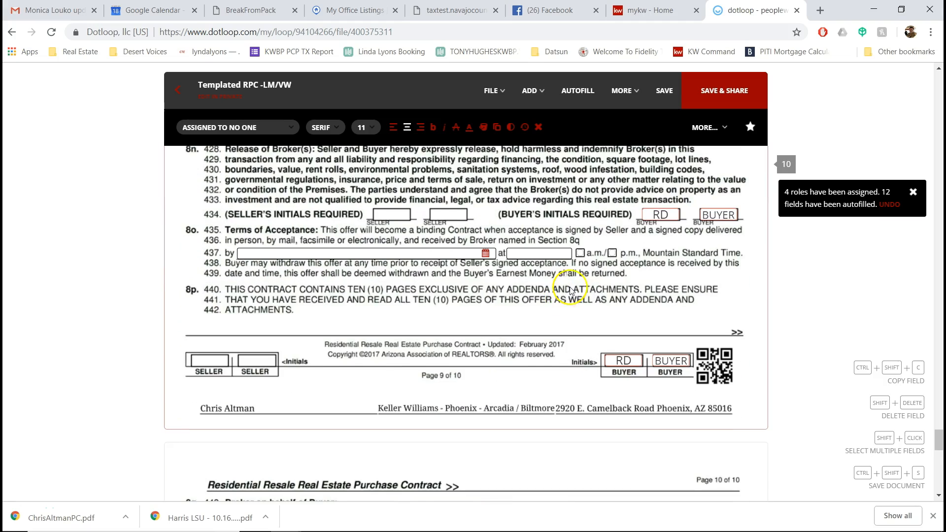
Step: Set the 8o acceptance deadline to October 19, 2018 at 5:00 p.m
click(302, 248)
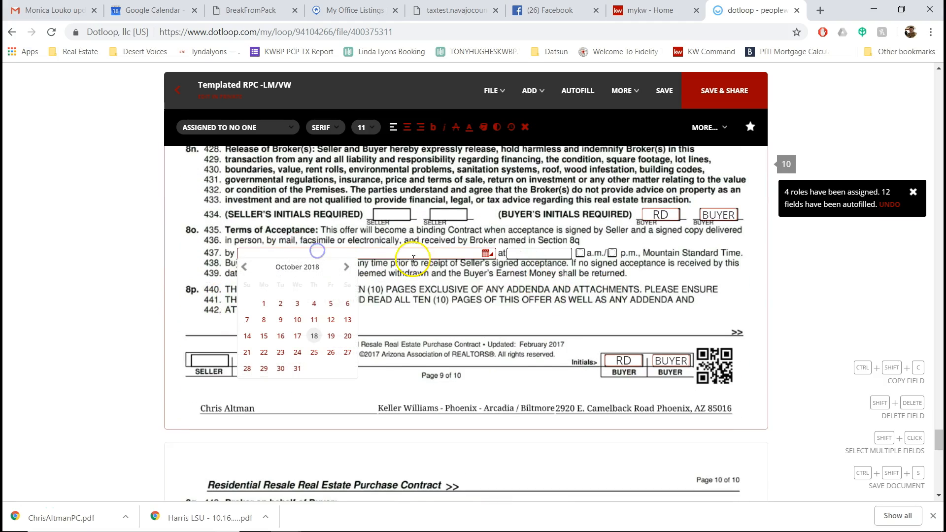
click(329, 335)
click(547, 254)
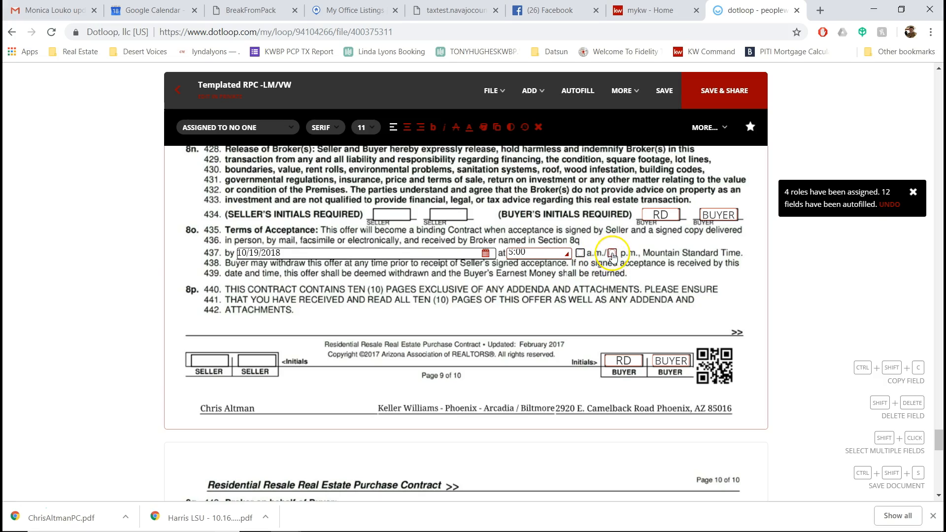
click(612, 254)
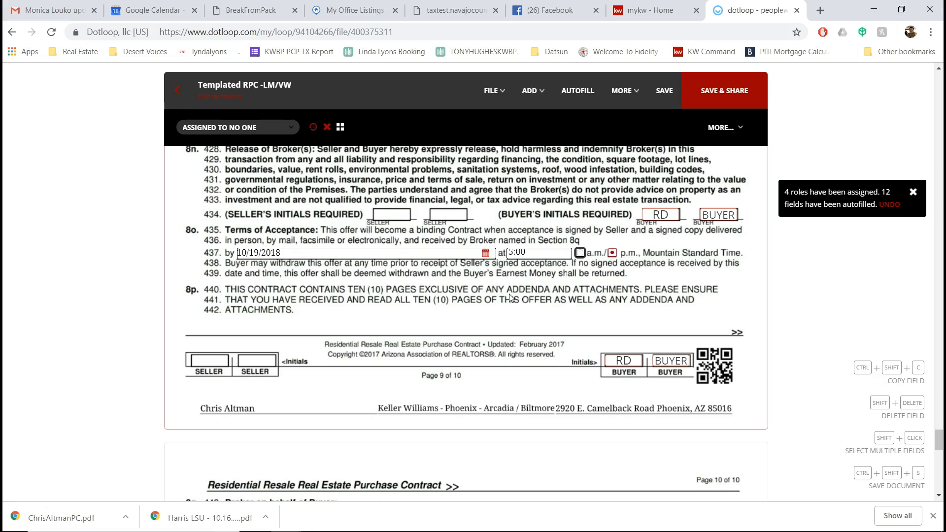
click(506, 319)
Step: Check the line 445 second buyer agent name and license fields, then continue to section 9a
scroll(525, 309, down, 5)
scroll(525, 309, down, 1)
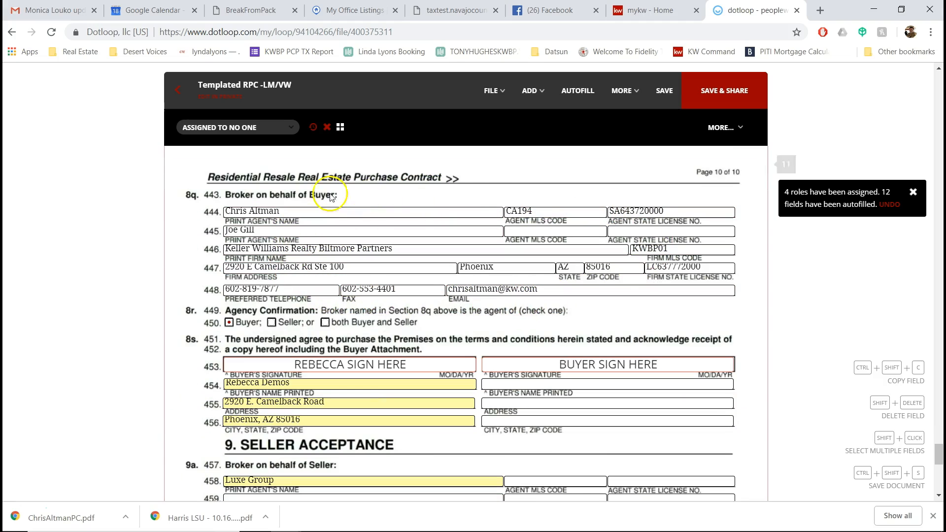
click(248, 229)
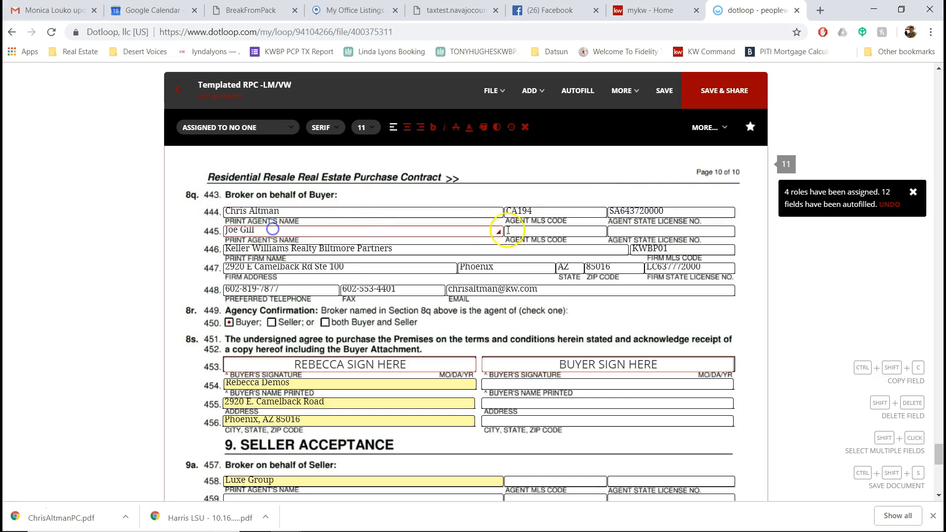
click(699, 230)
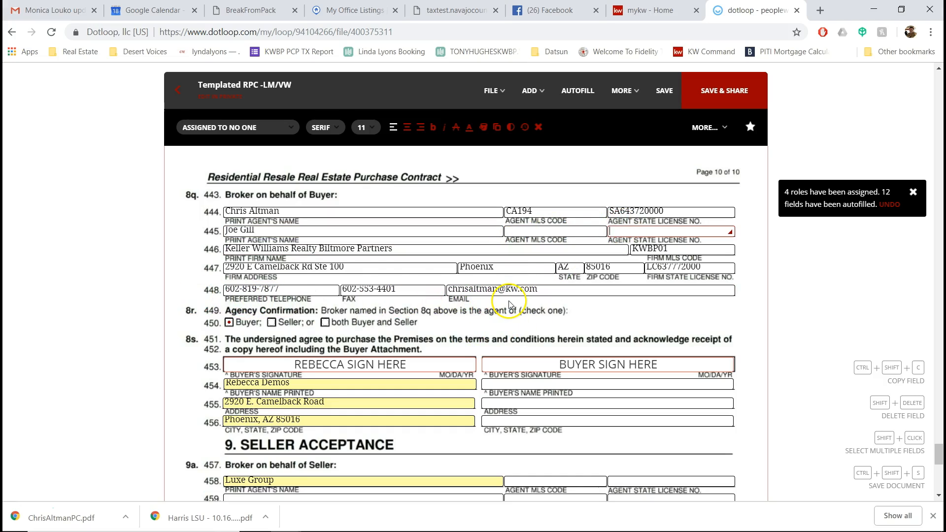
scroll(510, 303, down, 5)
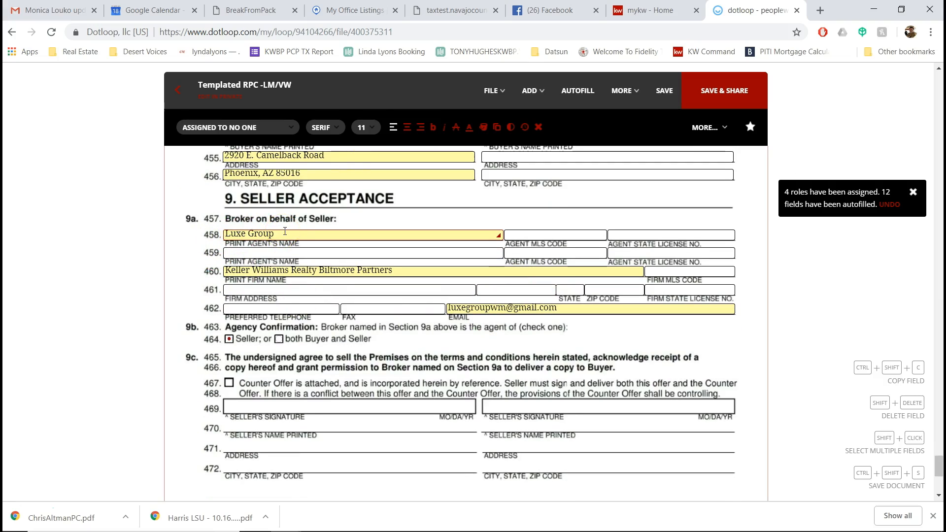
click(367, 11)
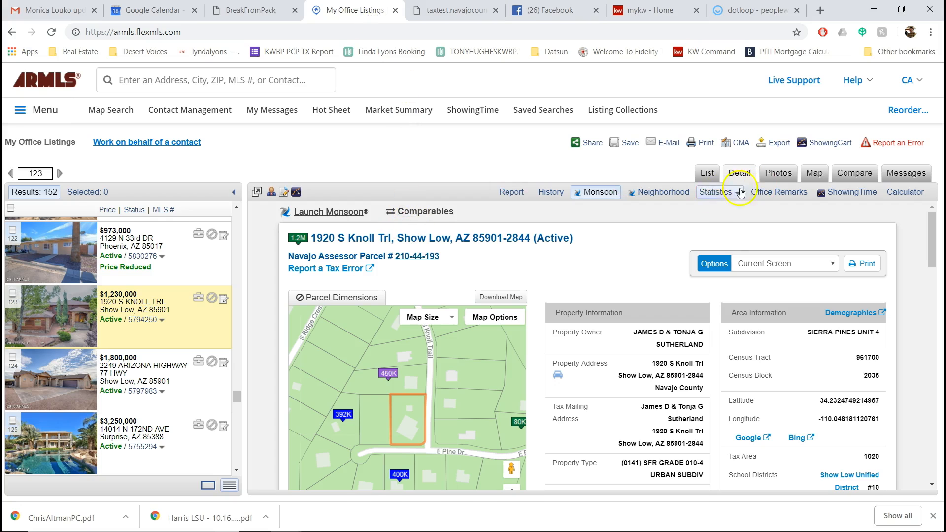
click(510, 191)
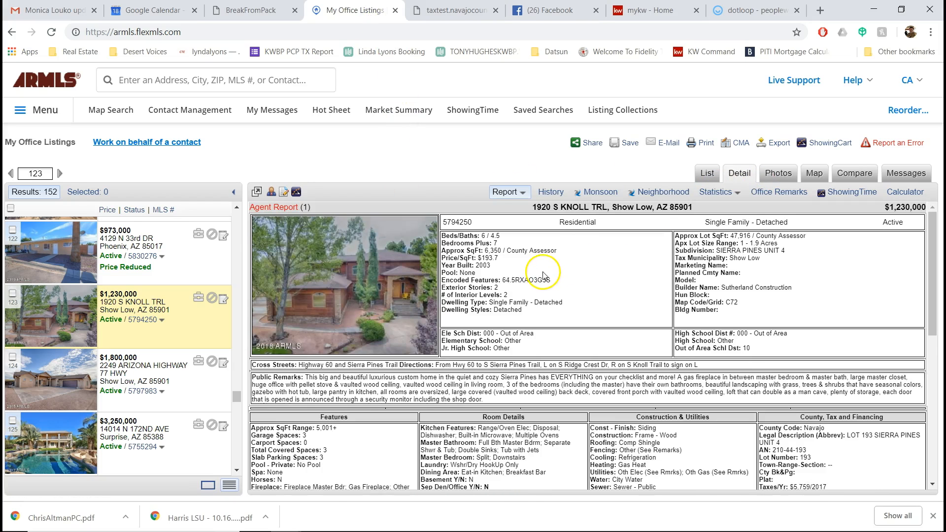
scroll(549, 274, down, 10)
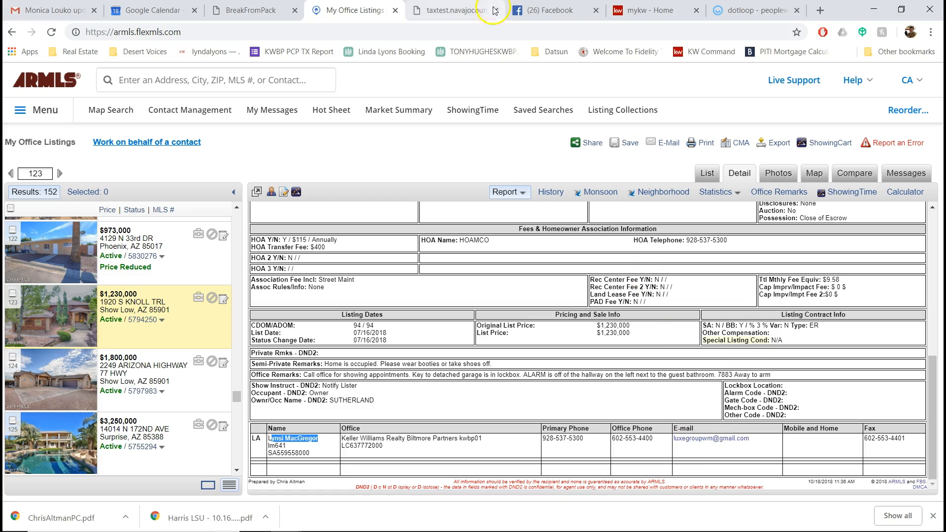
click(749, 10)
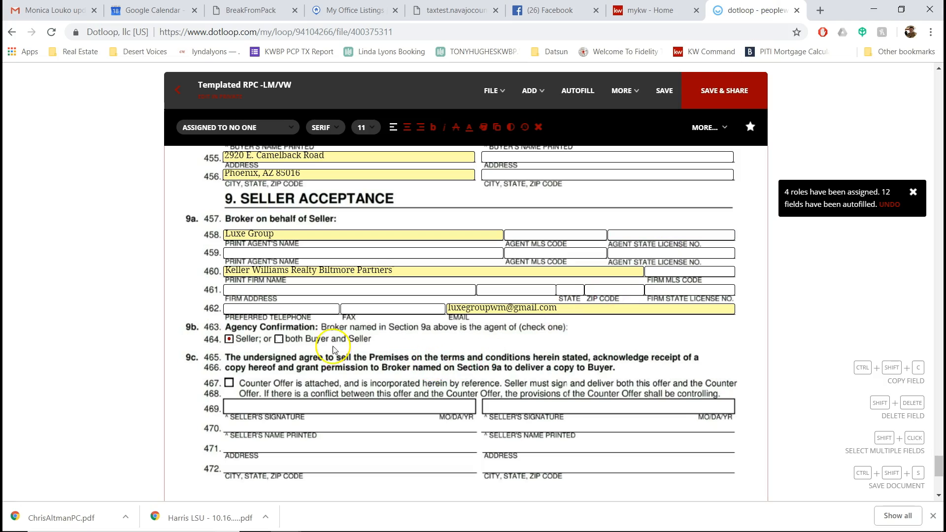
Step: Replace Luxe Group on line 458 with the listing agent's full name from the MLS report
click(354, 310)
scroll(353, 308, up, 2)
click(285, 354)
drag(285, 357, 202, 353)
text(Li)
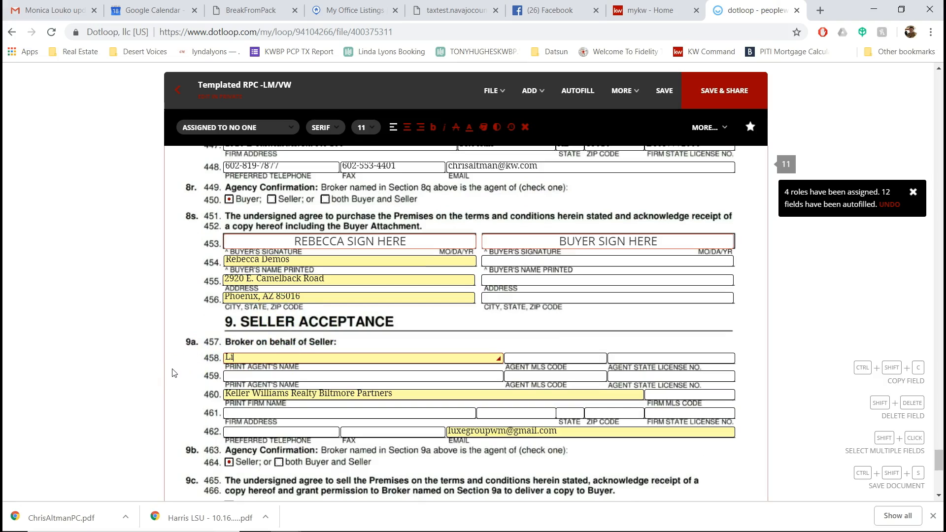
text(ndsey N)
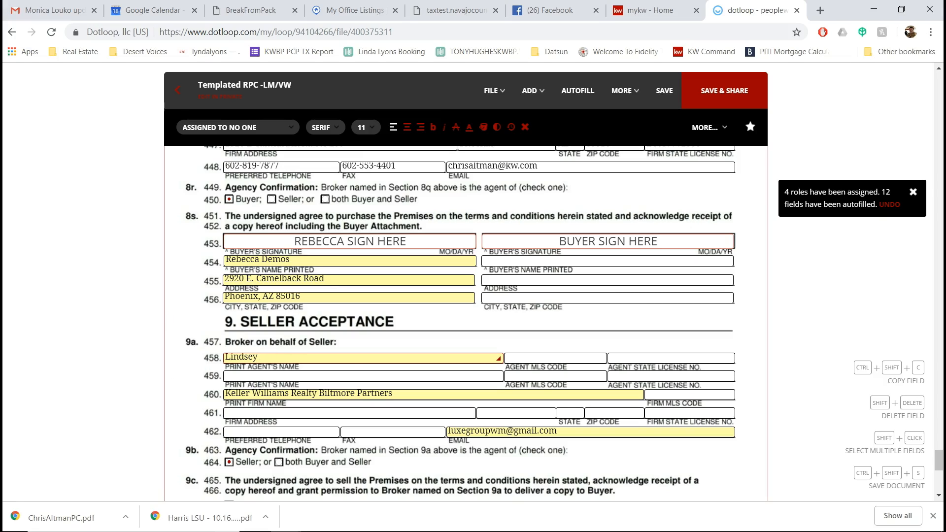
click(355, 10)
click(320, 443)
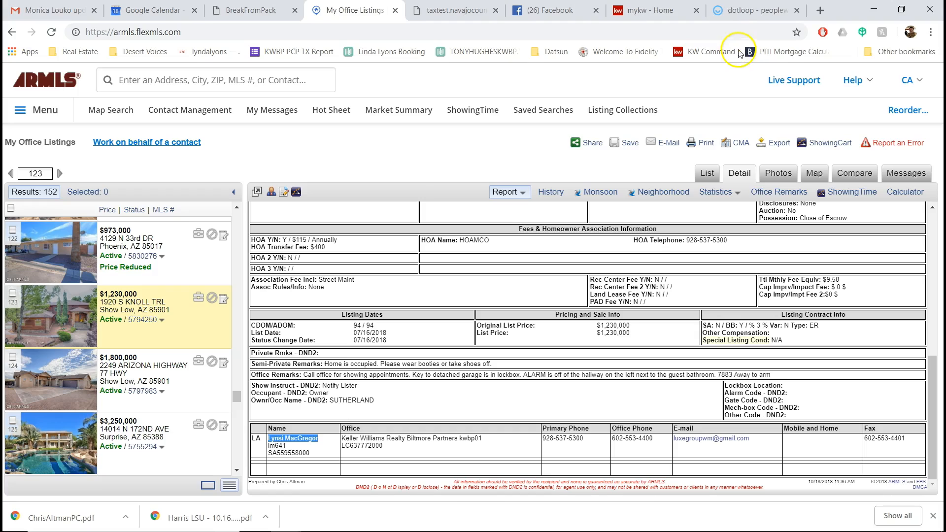
click(743, 9)
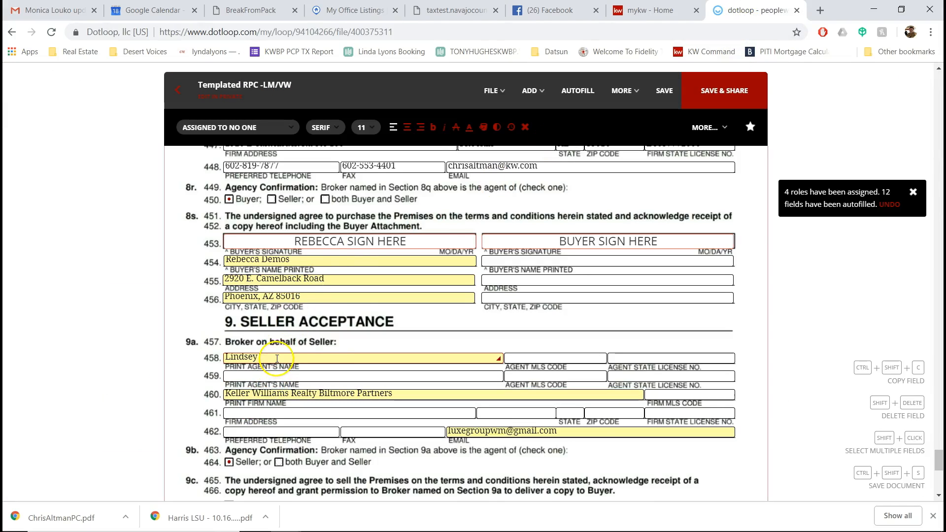
double_click(246, 356)
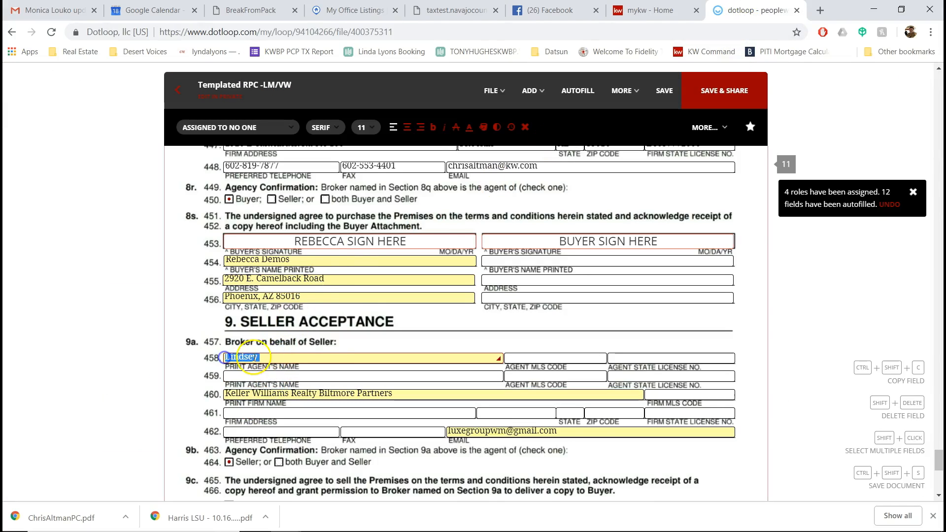
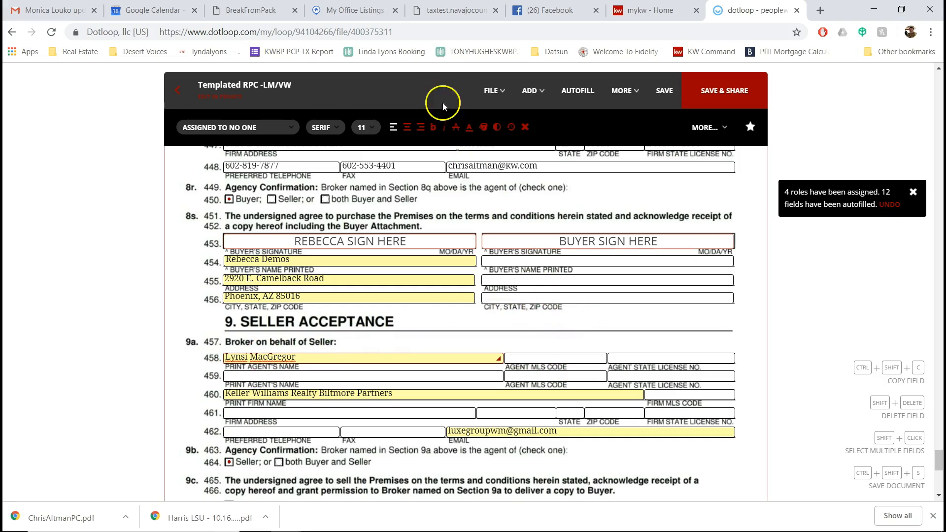
Step: Paste the listing agent's MLS code into the seller agent code field
click(356, 13)
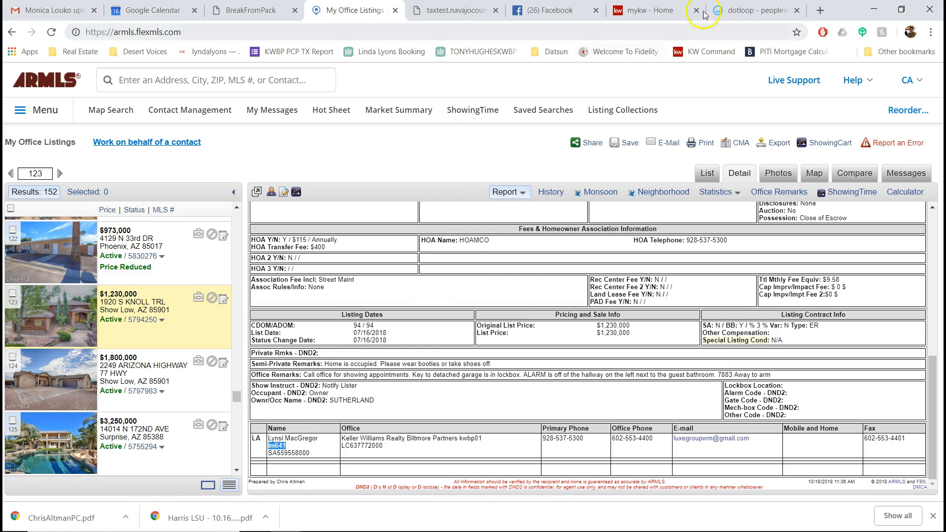
click(748, 10)
click(563, 356)
Step: Copy the agent's state license number from the report into the seller license field
click(348, 10)
click(291, 451)
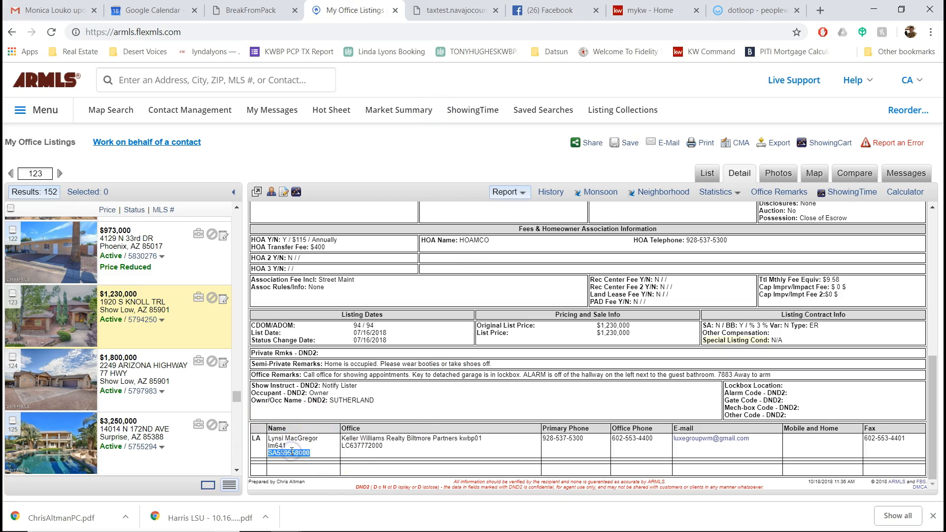
click(768, 10)
click(676, 356)
key(ctrl+v)
click(694, 337)
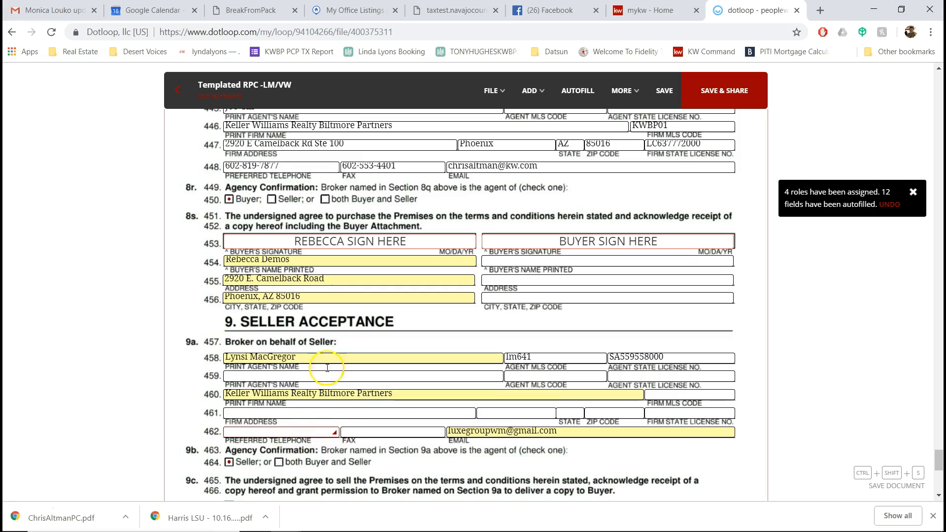
Step: Paste the listing agent's primary phone number into the line 462 telephone field
click(354, 10)
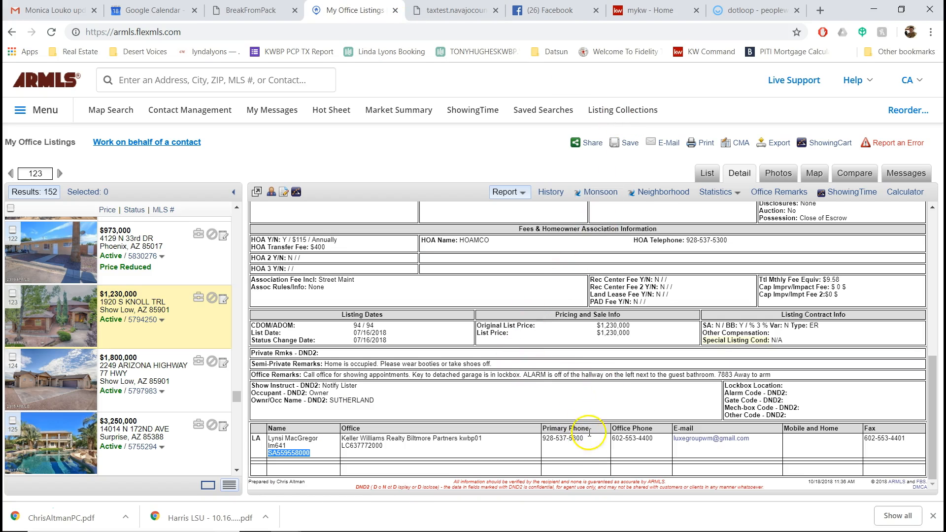
drag(596, 445, 539, 444)
key(ctrl+c)
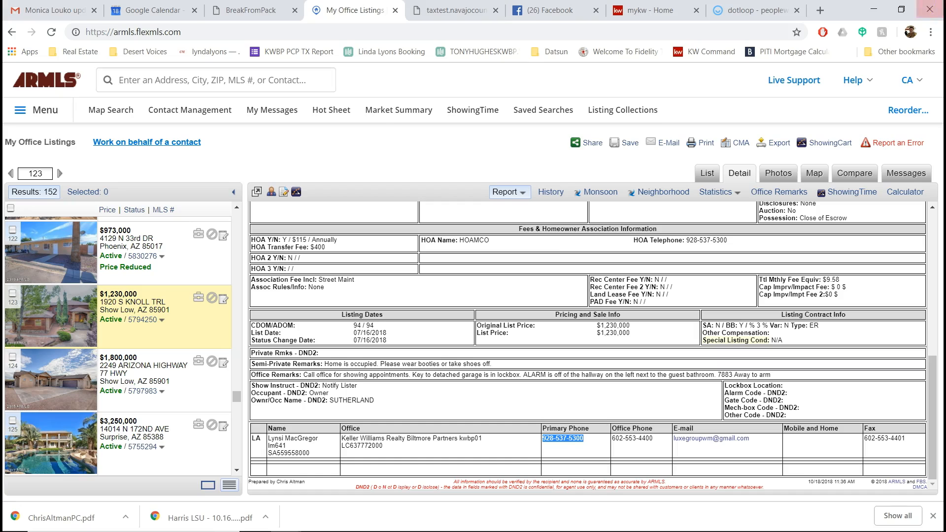
click(751, 10)
click(289, 426)
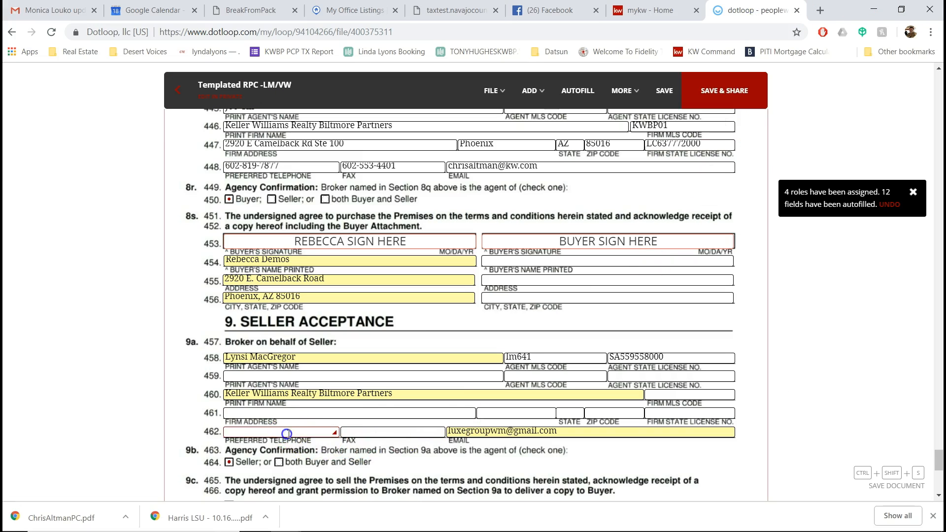
key(ctrl+v)
click(403, 453)
scroll(521, 463, down, 5)
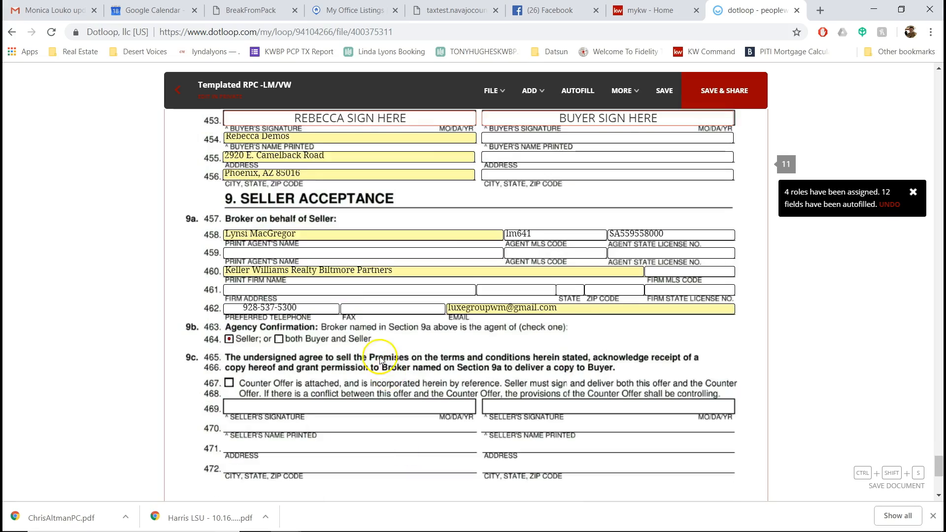
scroll(574, 393, up, 3)
Step: Review the filled-in form and save the Templated RPC -LM/VW contract
scroll(597, 351, down, 3)
scroll(596, 351, up, 5)
scroll(690, 173, down, 3)
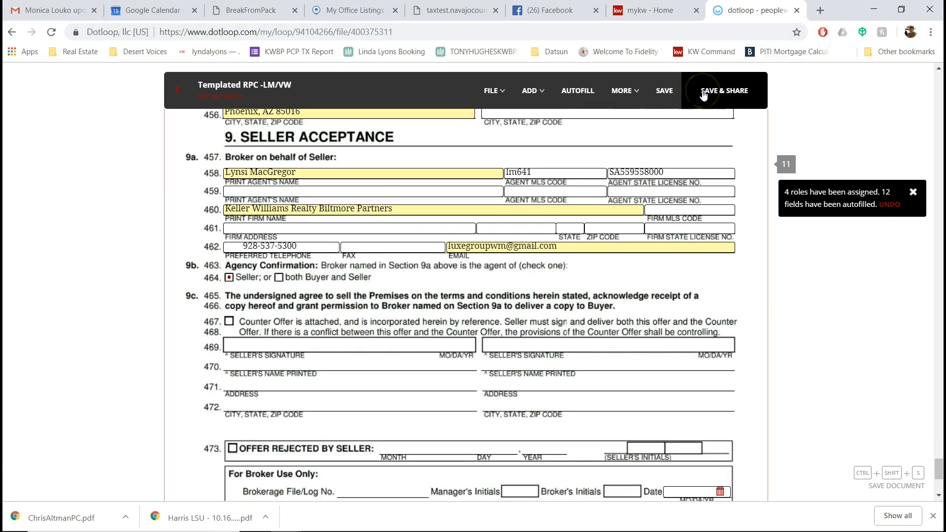
scroll(702, 247, up, 5)
scroll(703, 272, down, 1)
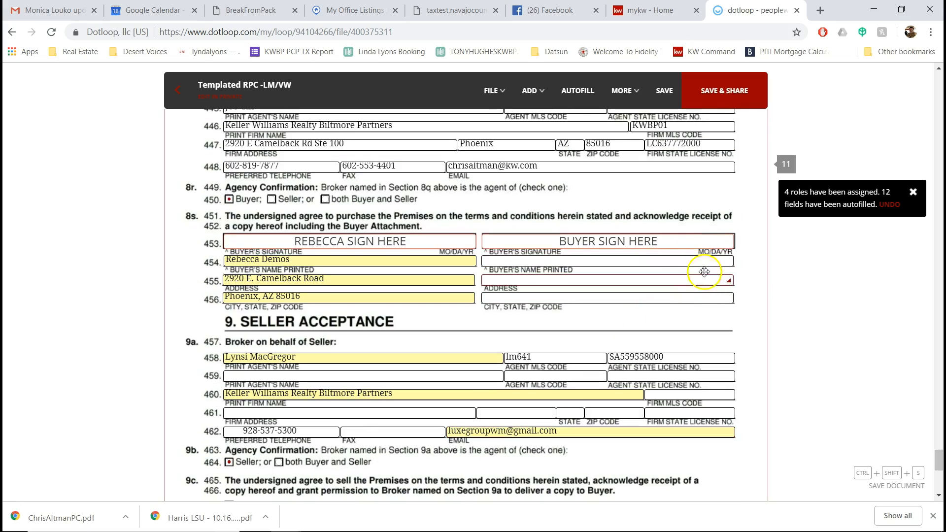
scroll(331, 218, up, 4)
scroll(222, 320, down, 2)
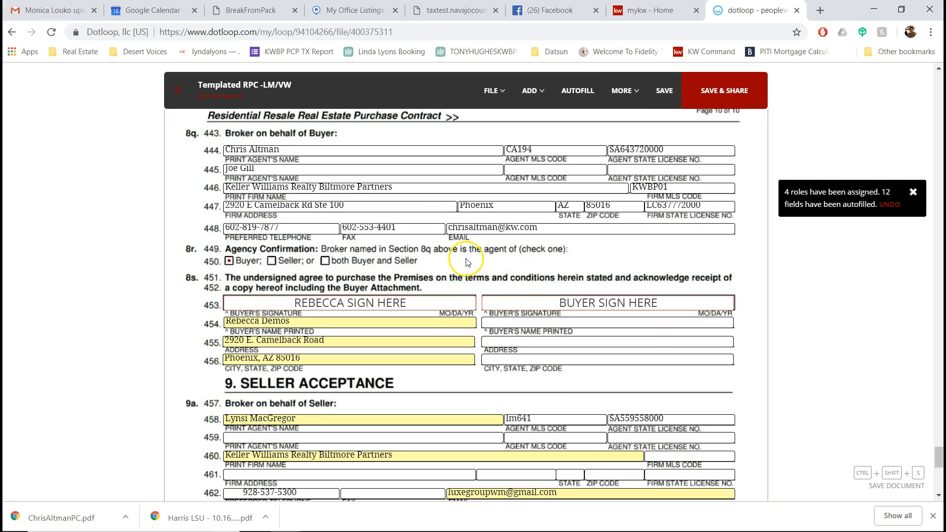
click(179, 94)
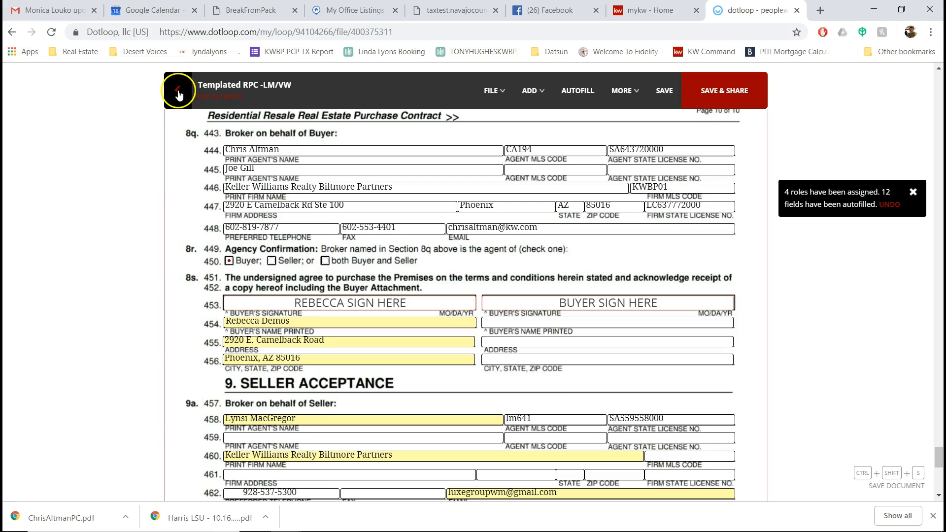
click(665, 91)
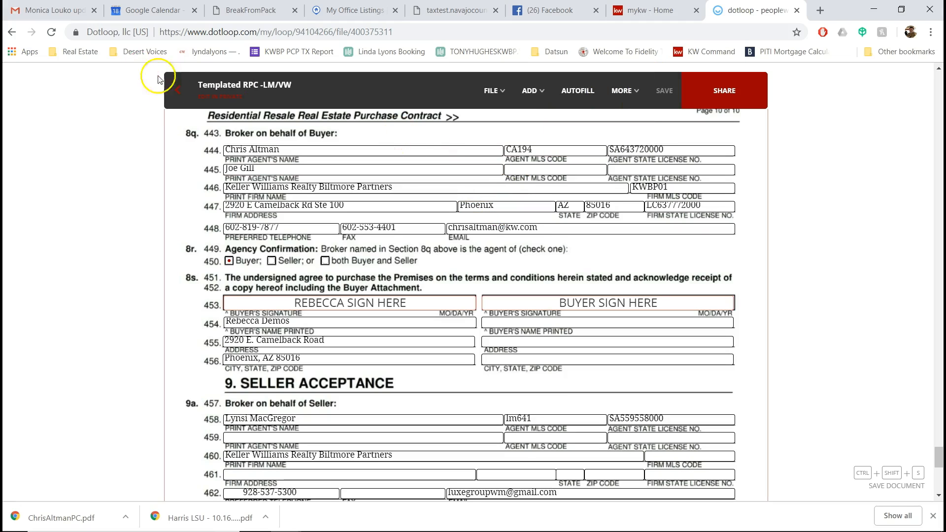
Step: Exit the contract and answer NO to sharing the documents
click(176, 100)
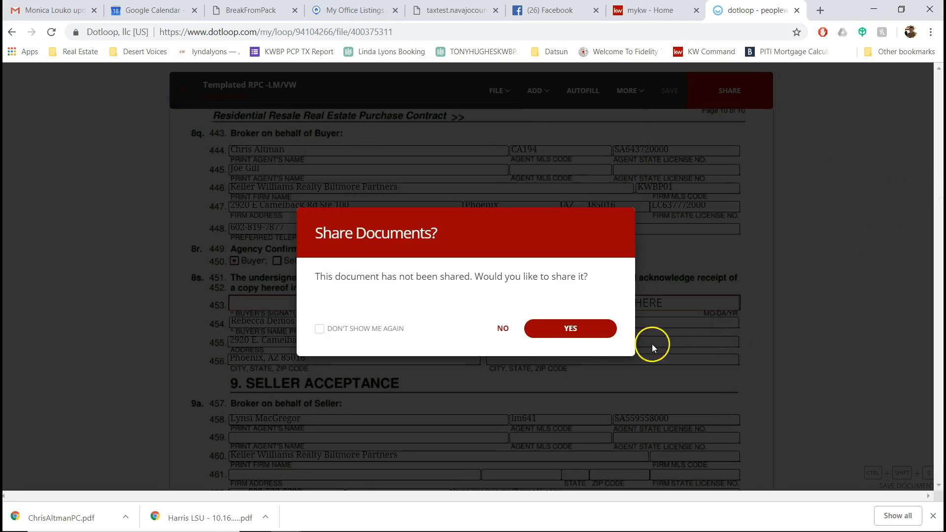
click(502, 329)
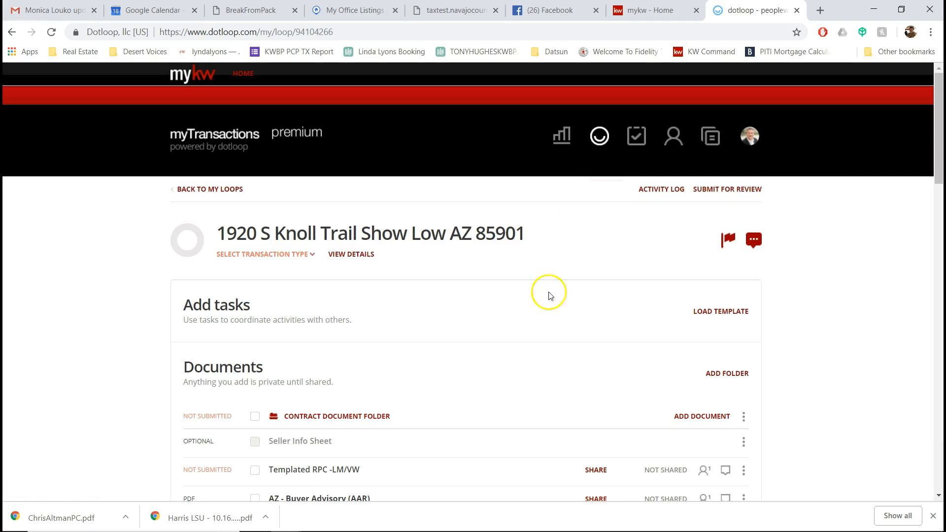
scroll(928, 313, down, 3)
scroll(928, 312, down, 1)
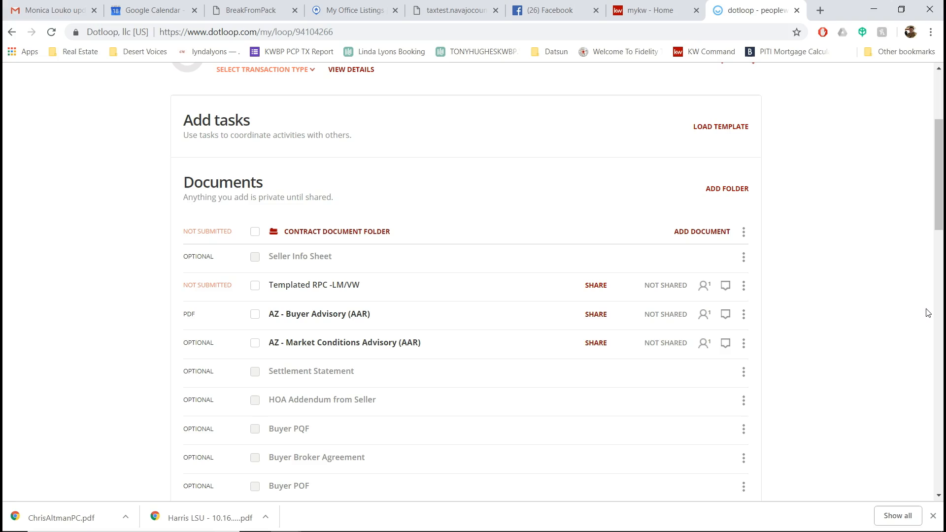
Step: Briefly reopen the purchase contract, then return to the loop's Documents list
drag(746, 350, 306, 279)
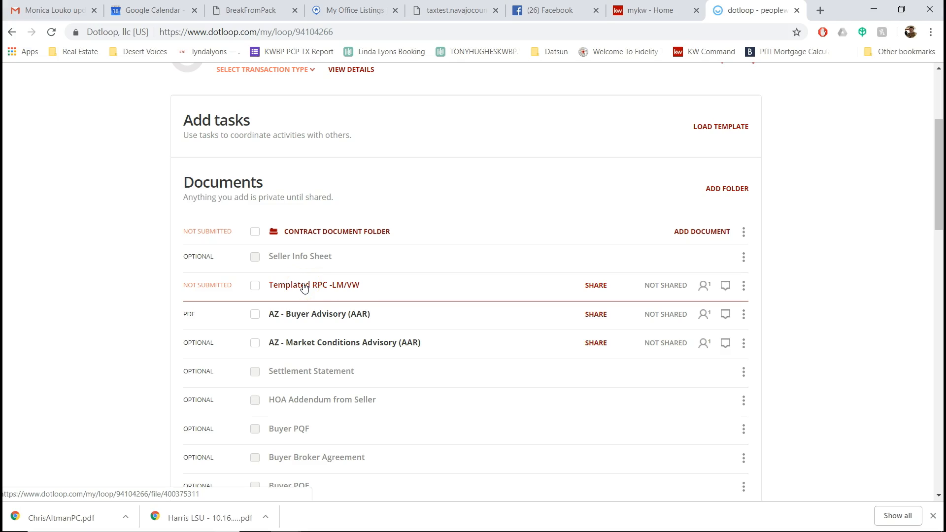
click(355, 286)
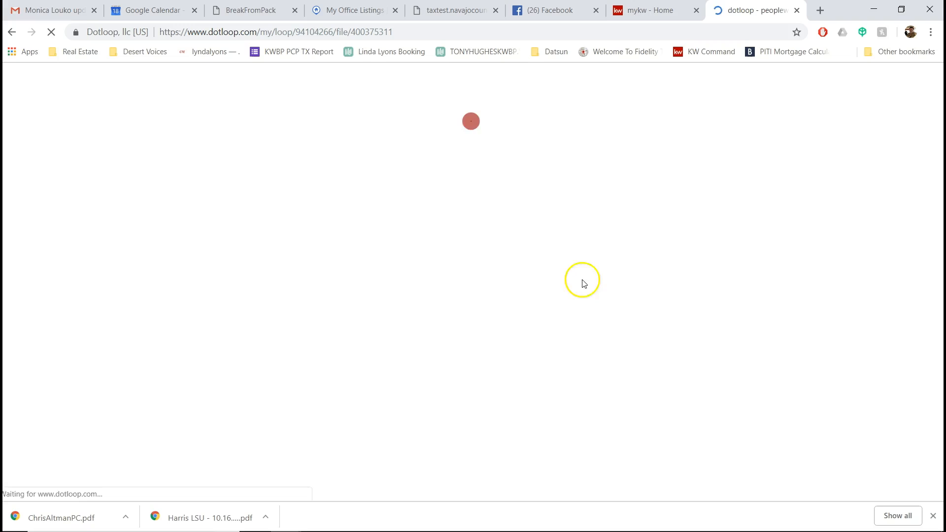
click(179, 91)
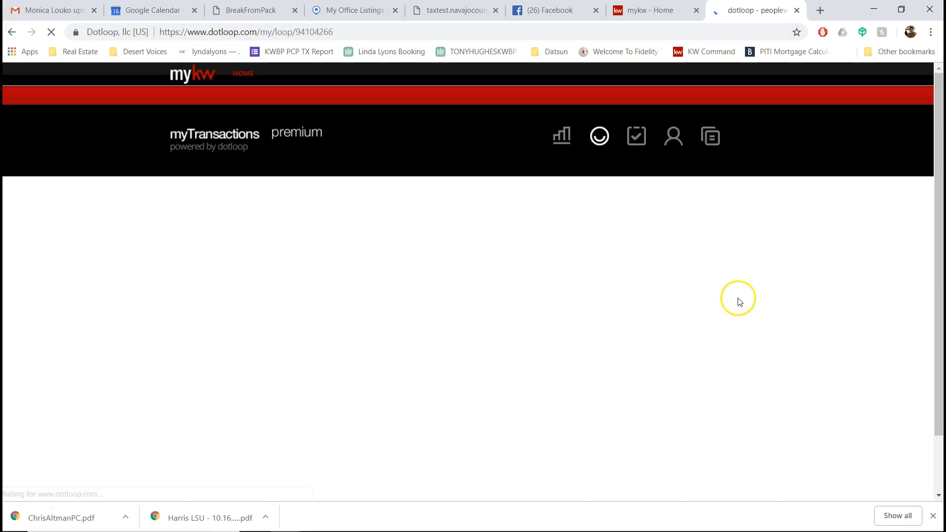
scroll(418, 355, down, 2)
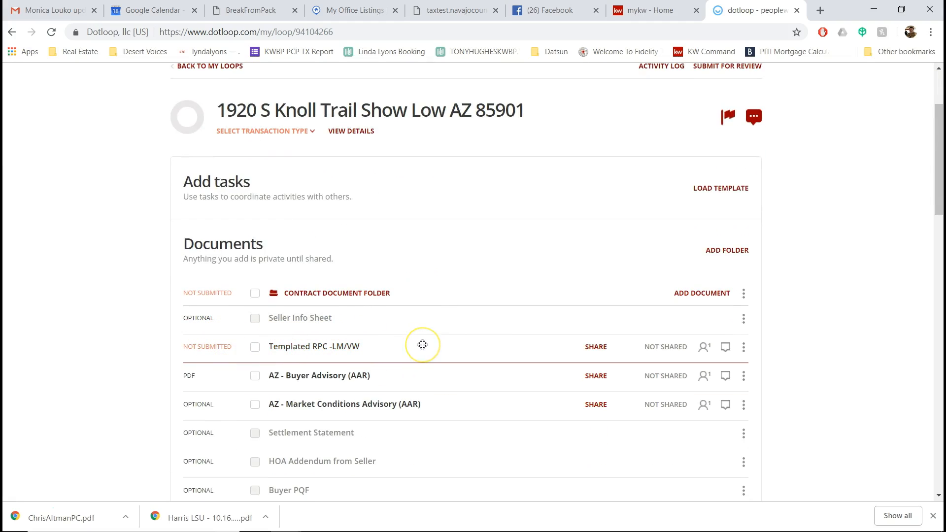
click(503, 382)
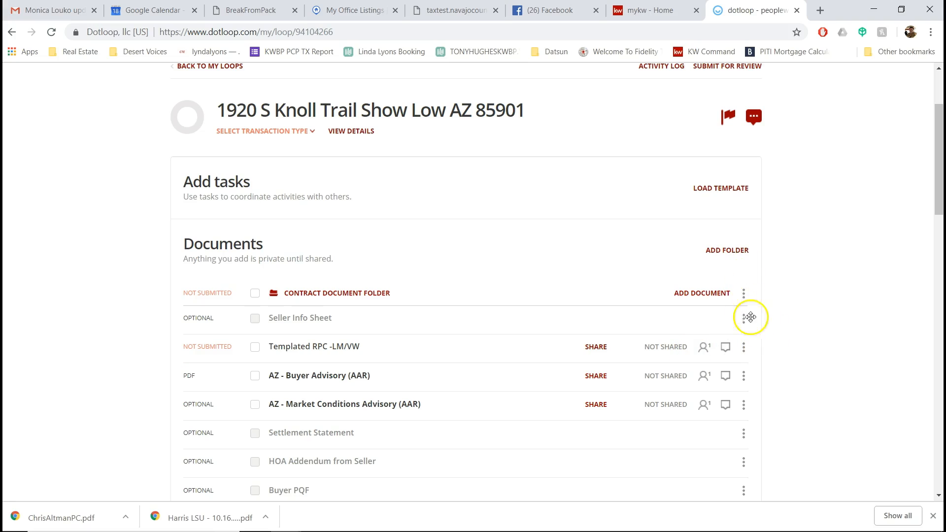
click(743, 350)
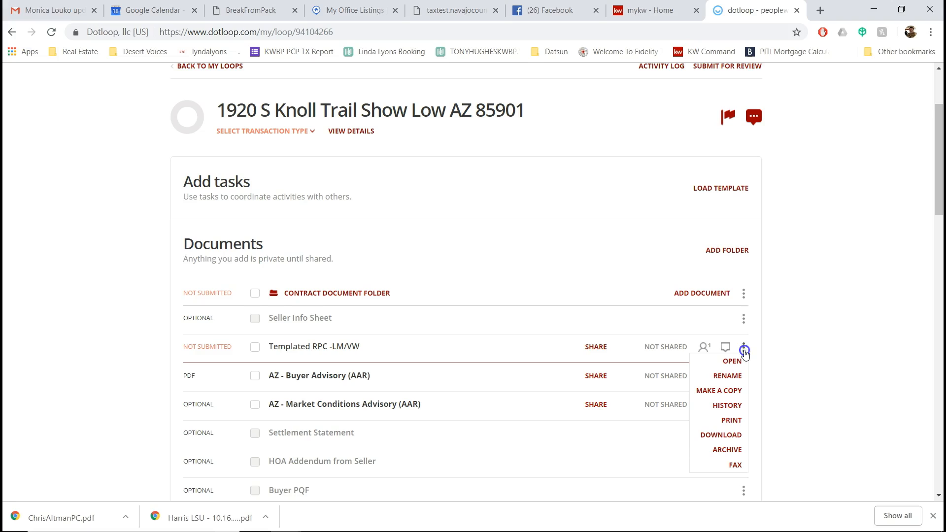
click(729, 375)
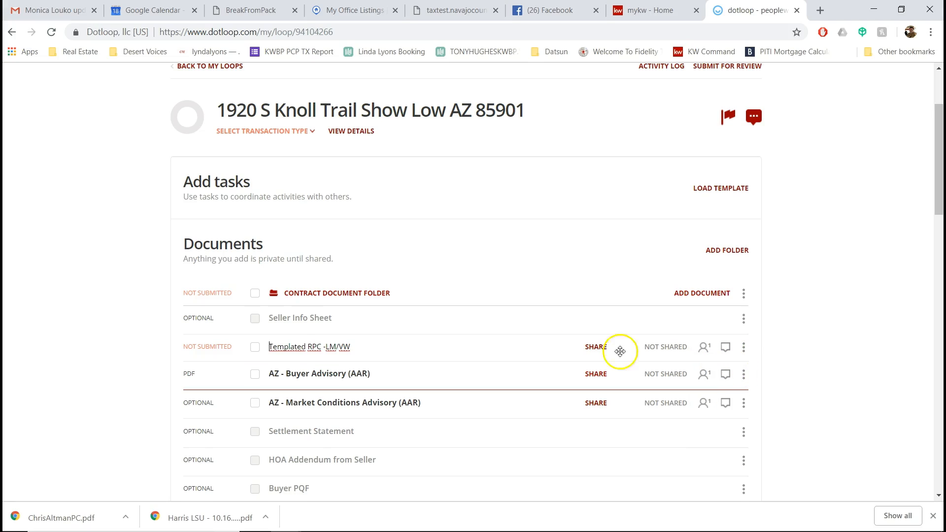
drag(350, 347, 268, 347)
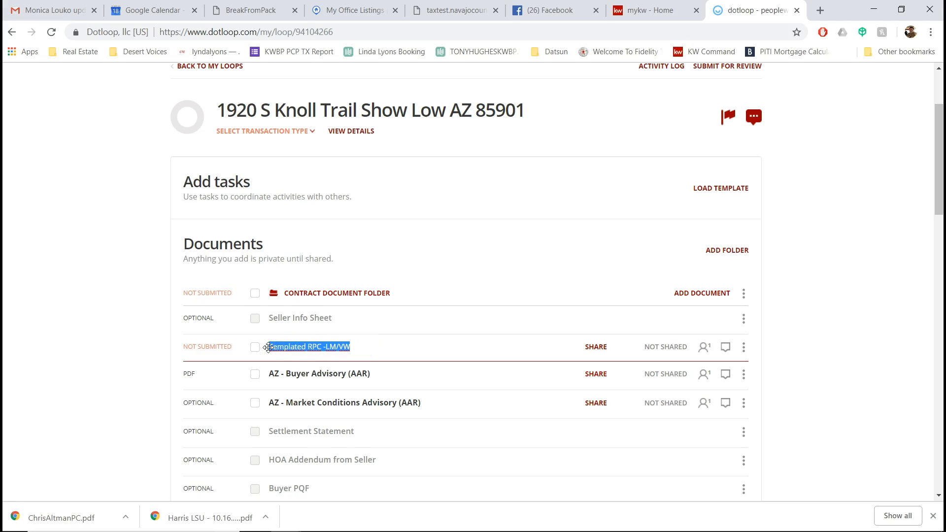
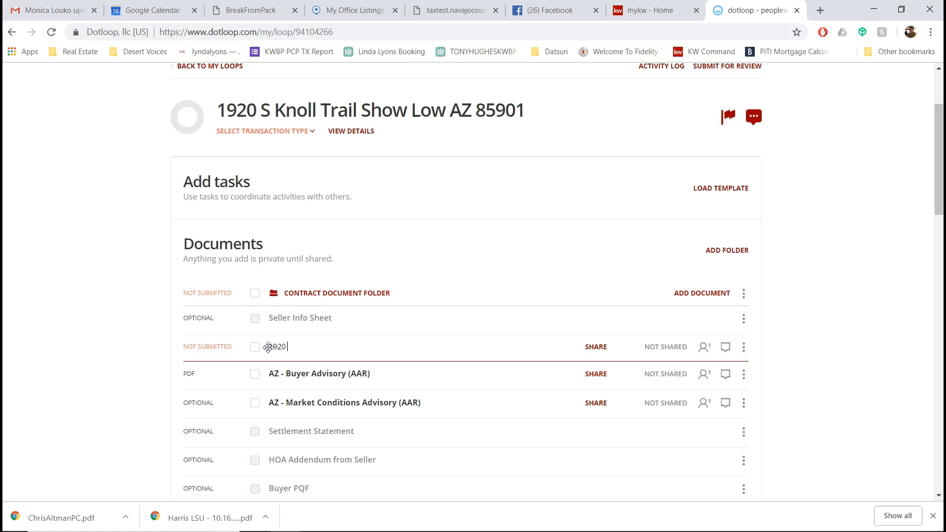
text(- FE)
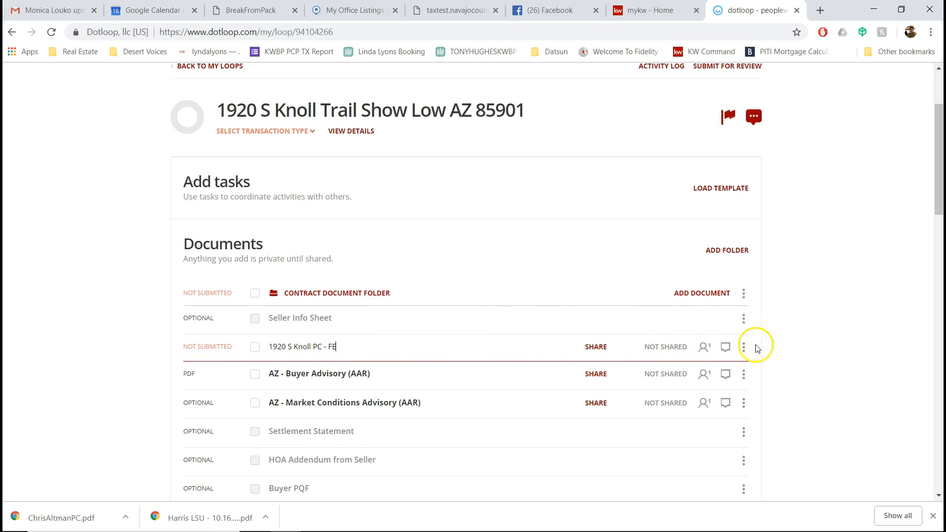
drag(482, 340, 450, 351)
click(796, 356)
drag(287, 350, 389, 364)
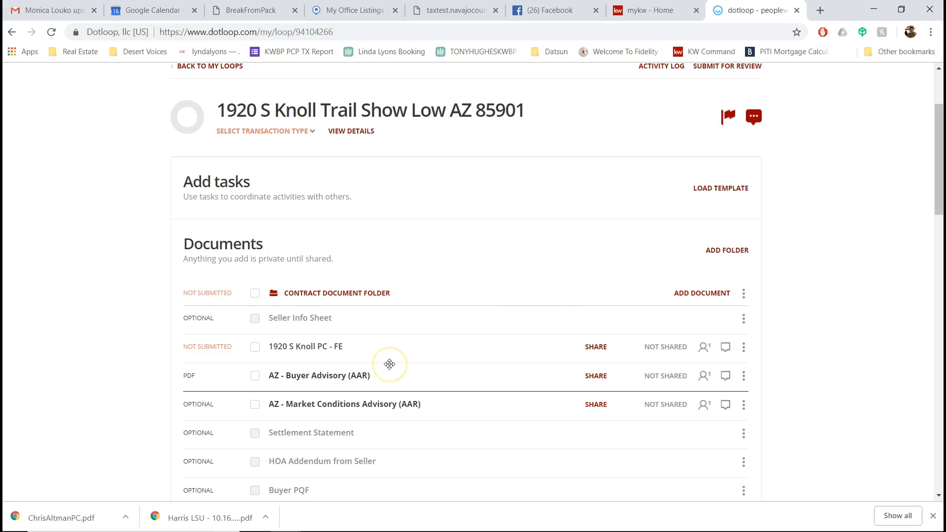
drag(390, 364, 498, 405)
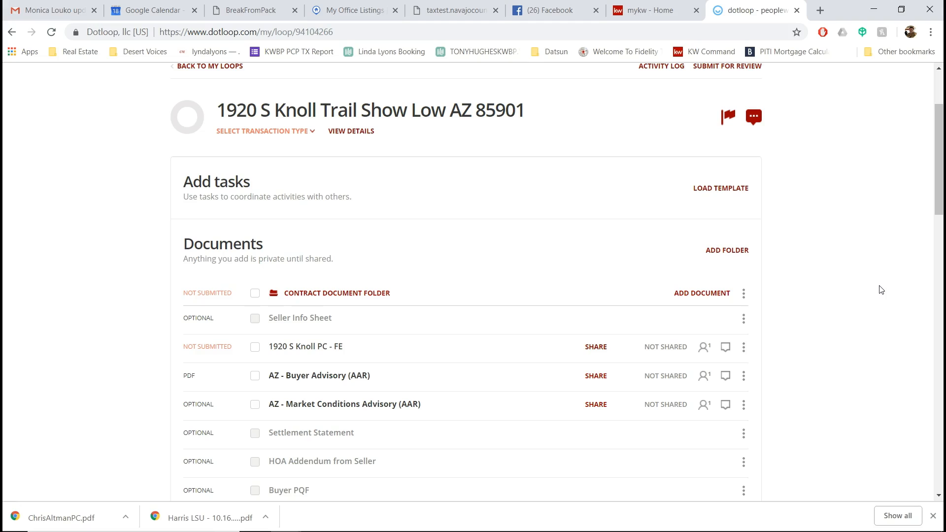
drag(492, 296, 316, 386)
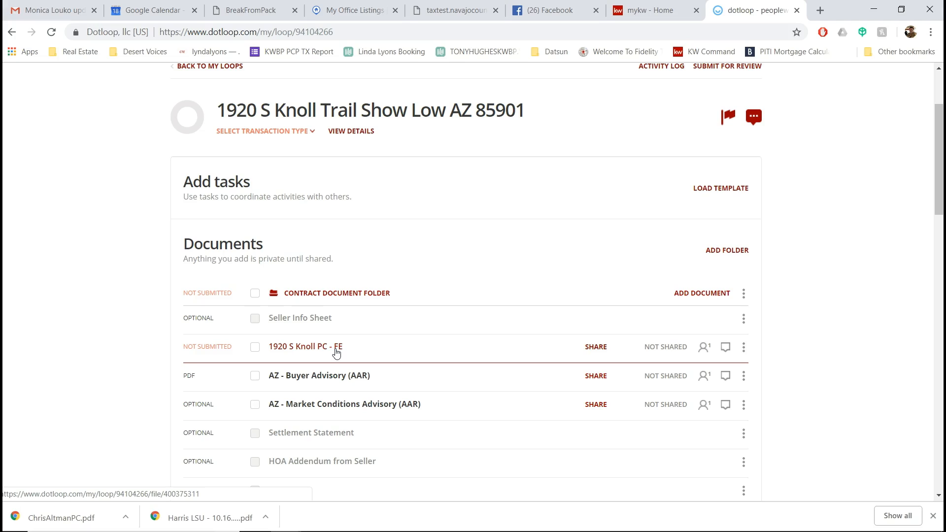
middle_click(517, 317)
scroll(523, 310, down, 5)
scroll(524, 311, up, 5)
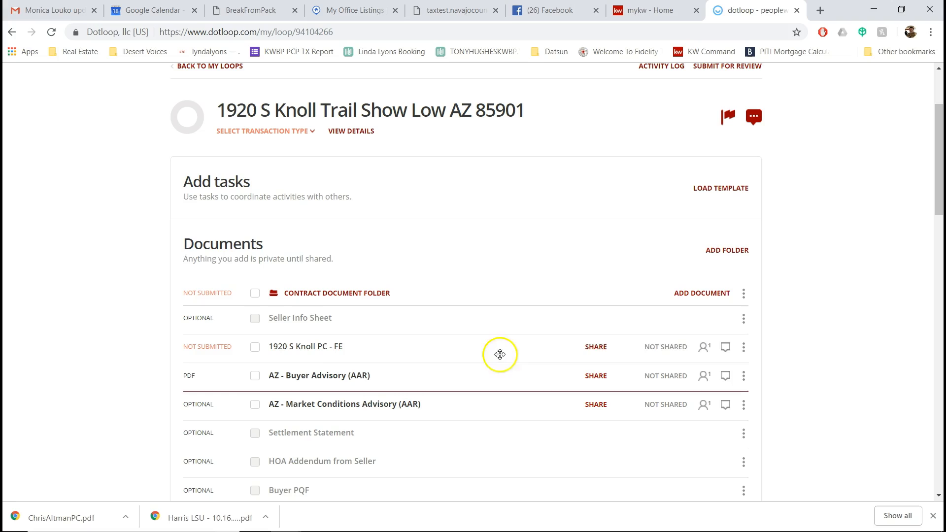
scroll(450, 340, down, 3)
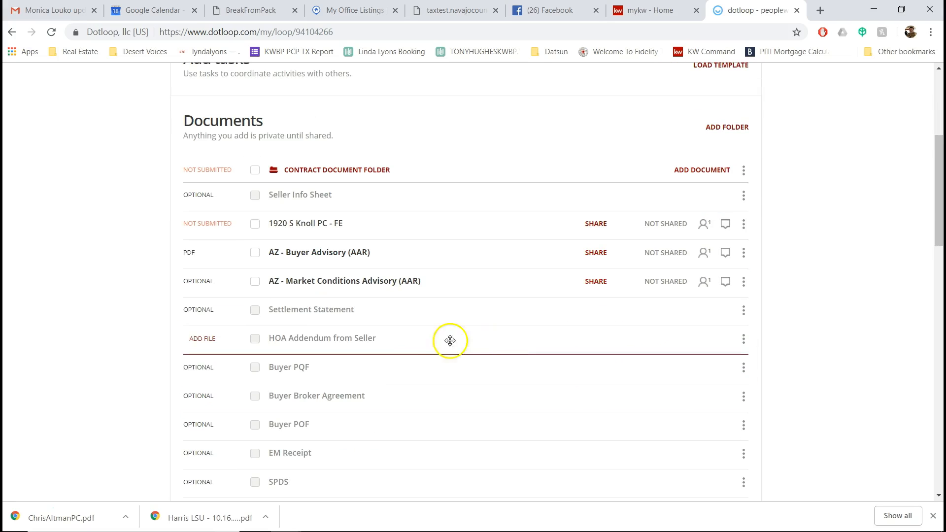
click(741, 368)
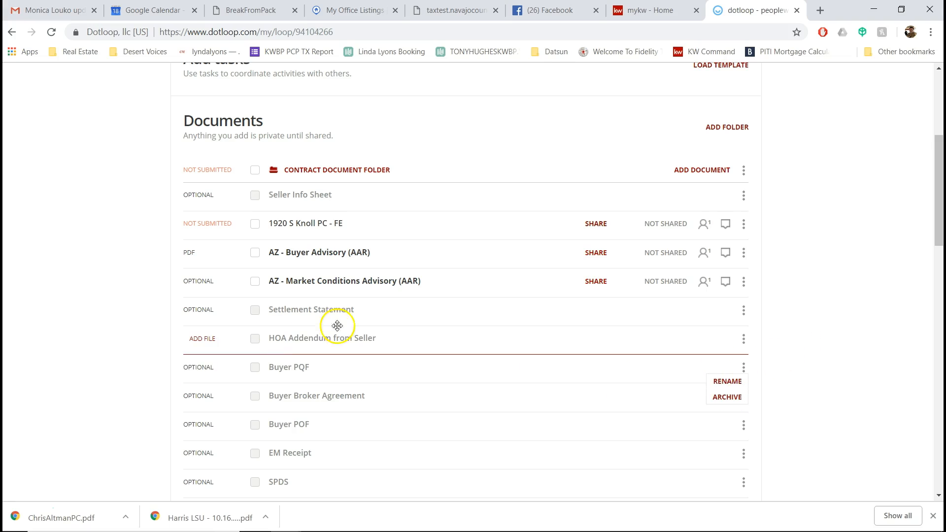
click(821, 310)
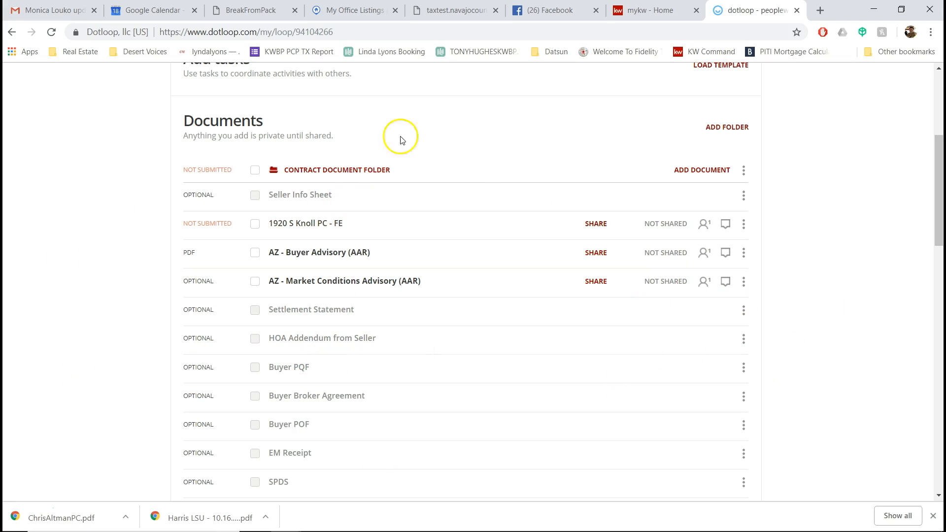
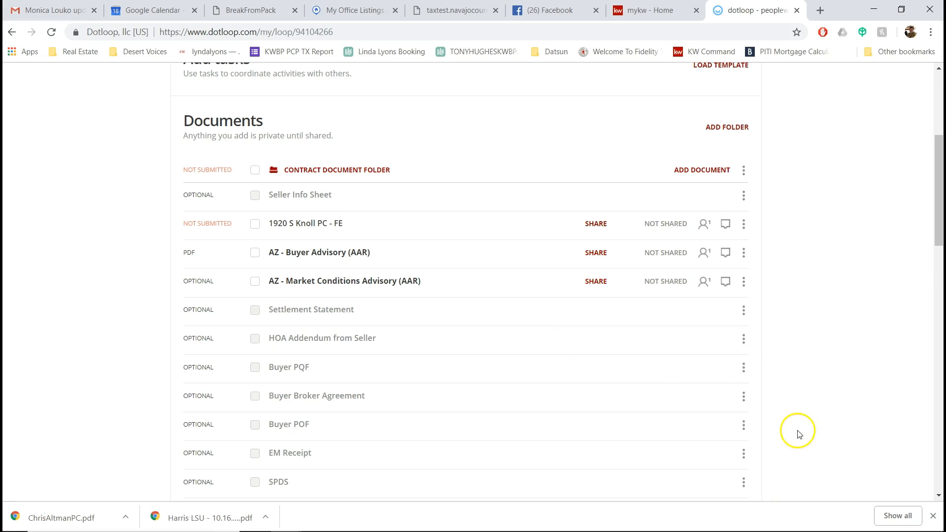
scroll(293, 369, down, 3)
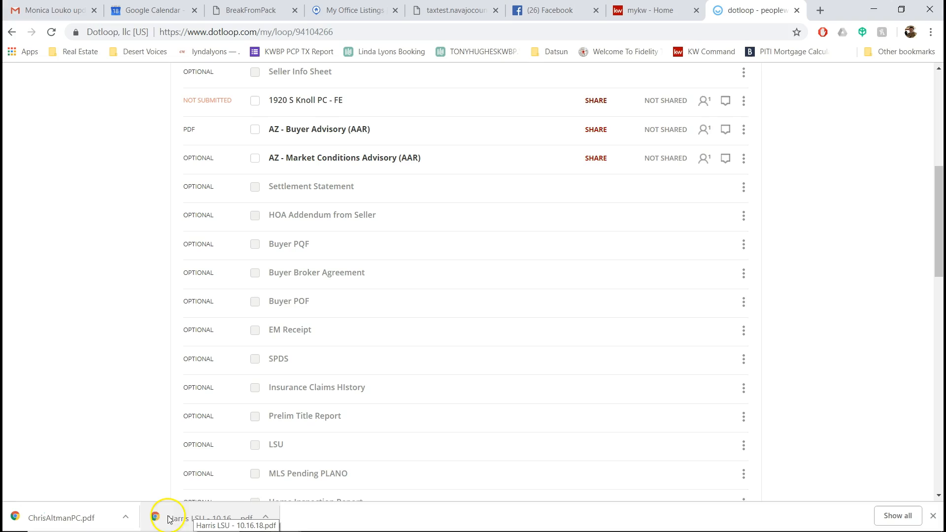
drag(177, 522, 389, 443)
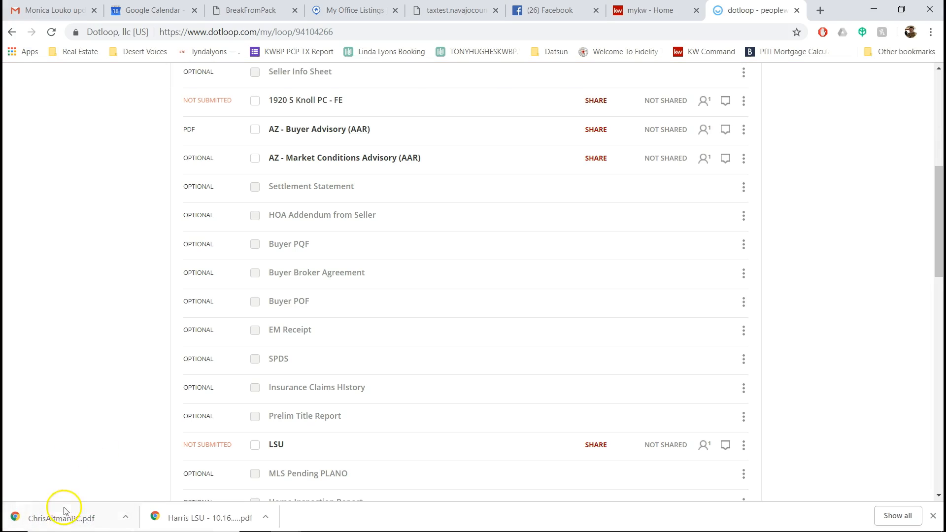
drag(66, 518, 96, 448)
drag(380, 373, 427, 353)
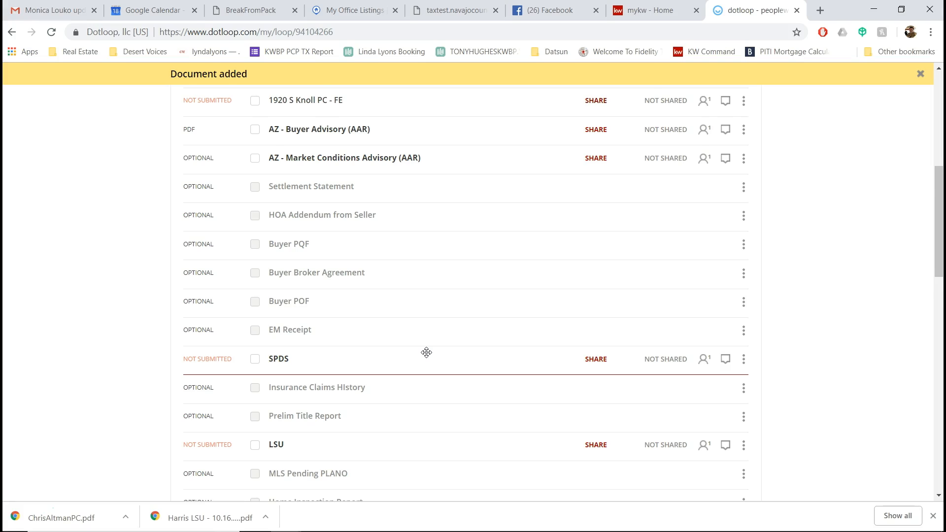
scroll(426, 346, down, 2)
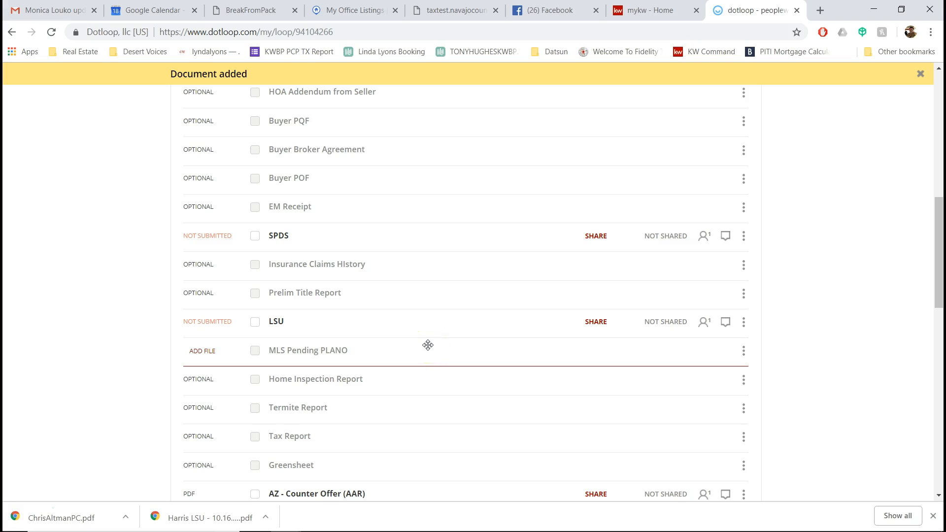
drag(391, 351, 371, 238)
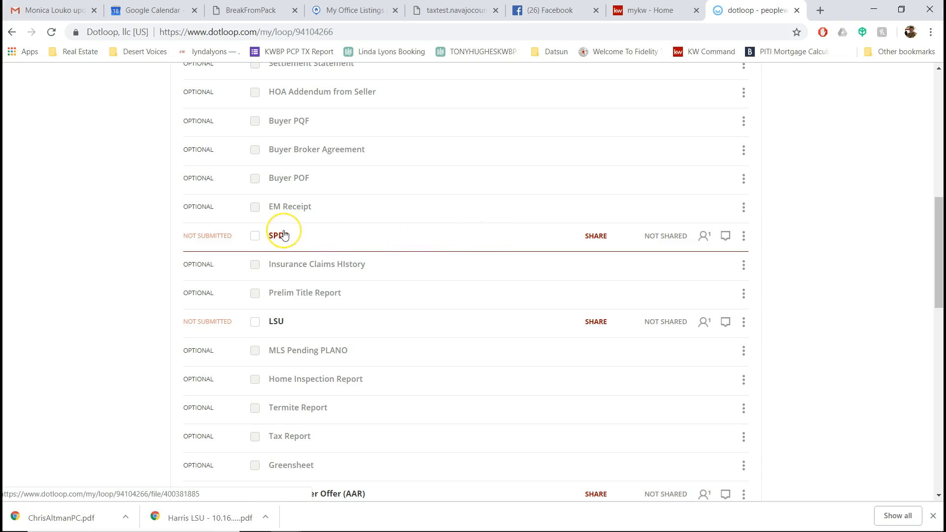
Step: In the LSU form, add a signature field on buyer line 40, assign it to a participant, and save
click(274, 323)
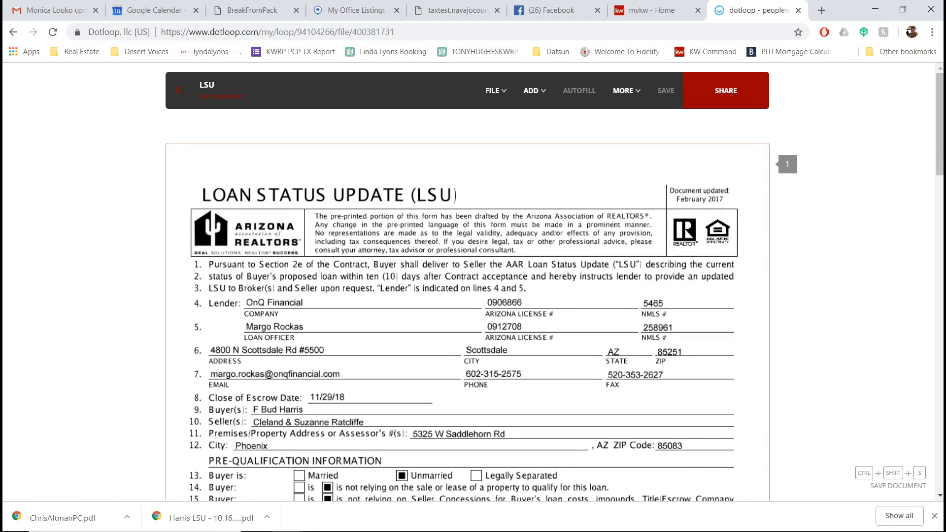
drag(939, 173, 925, 306)
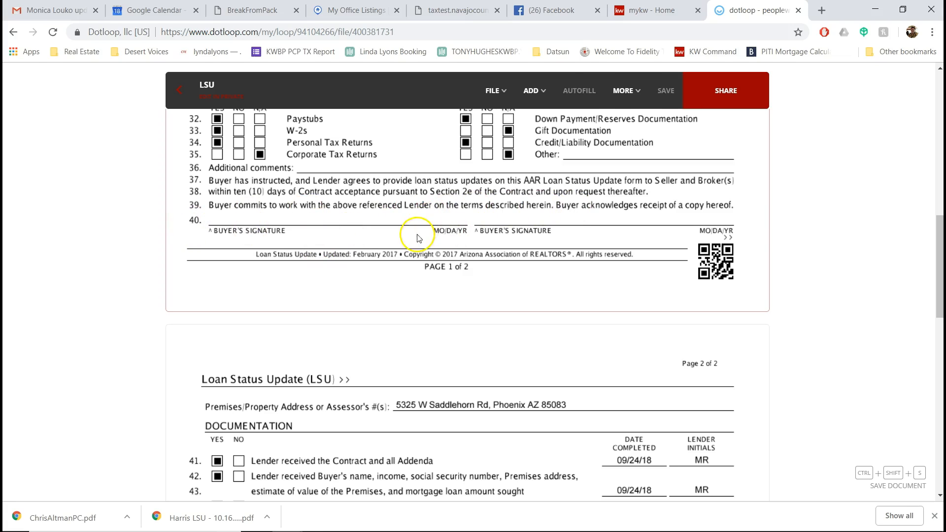
mouse_move(528, 92)
click(517, 116)
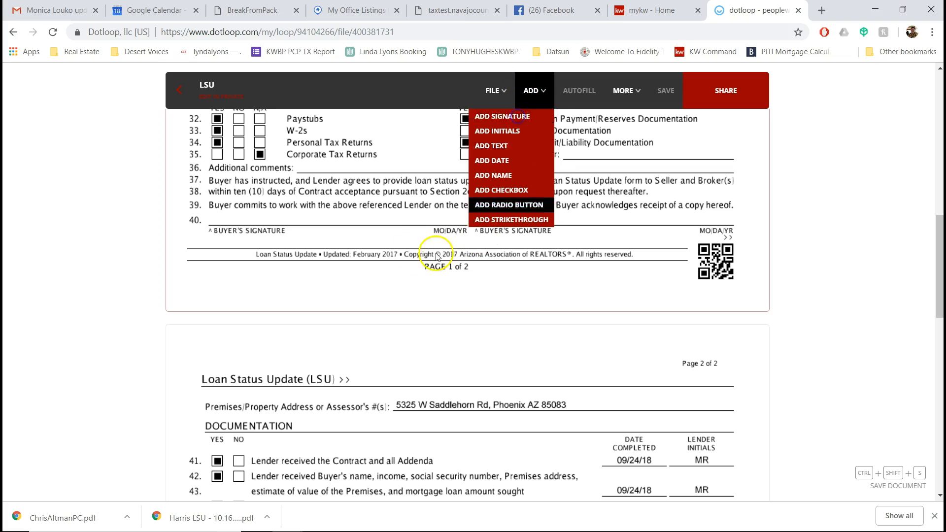
click(329, 210)
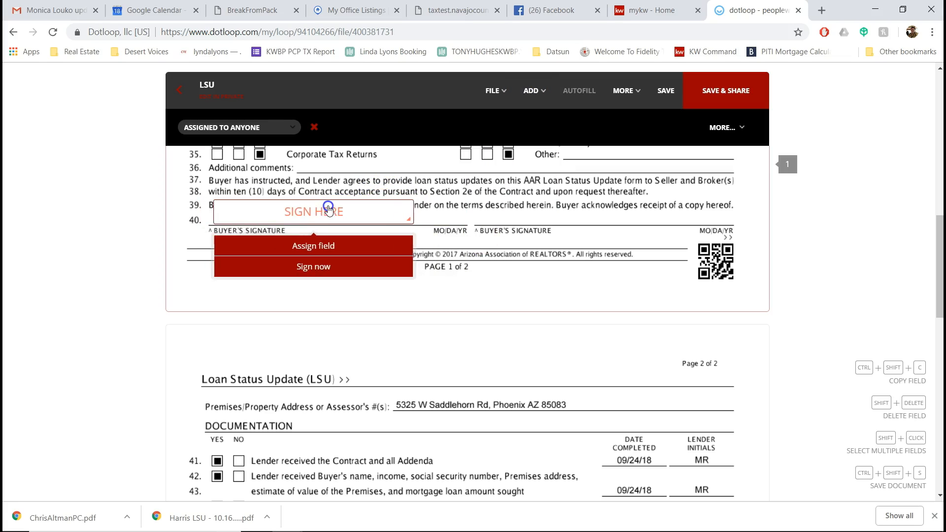
click(289, 126)
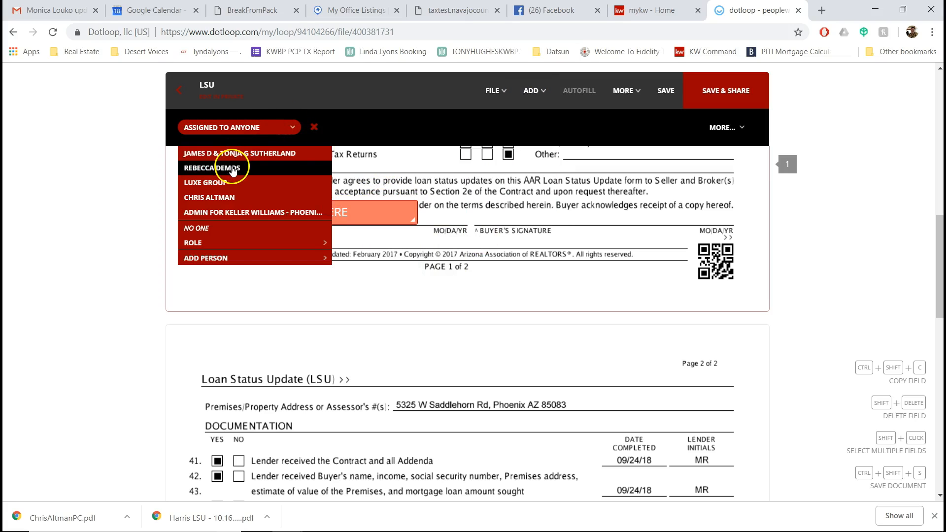
click(233, 168)
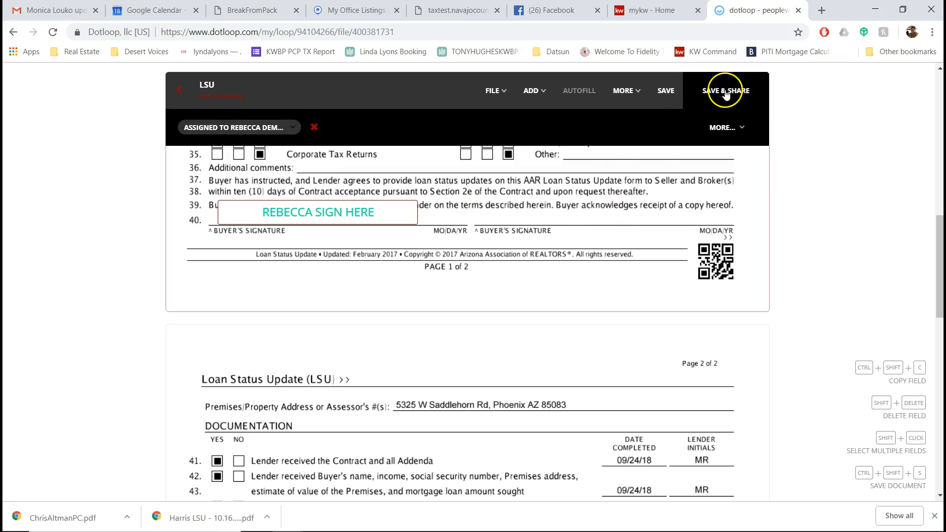
click(669, 92)
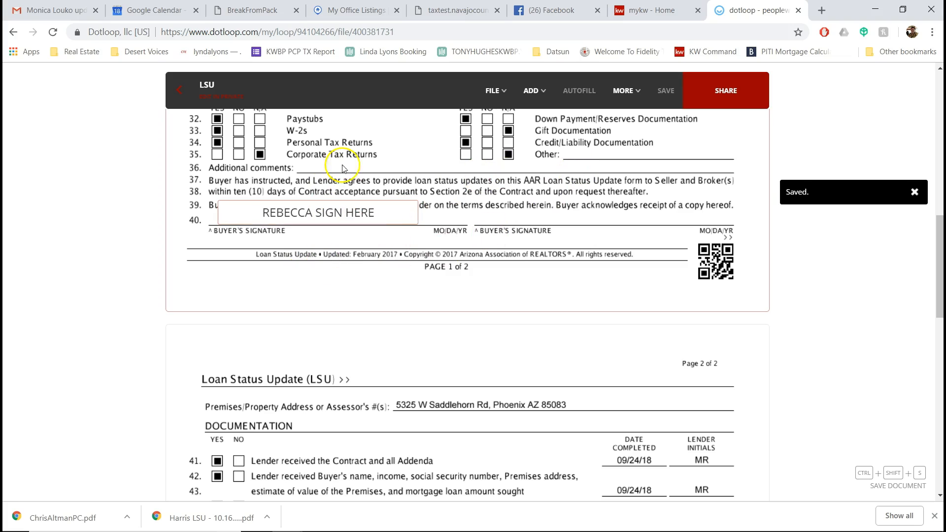
Step: Leave the LSU form without sharing it and return to the loop's document list
click(179, 92)
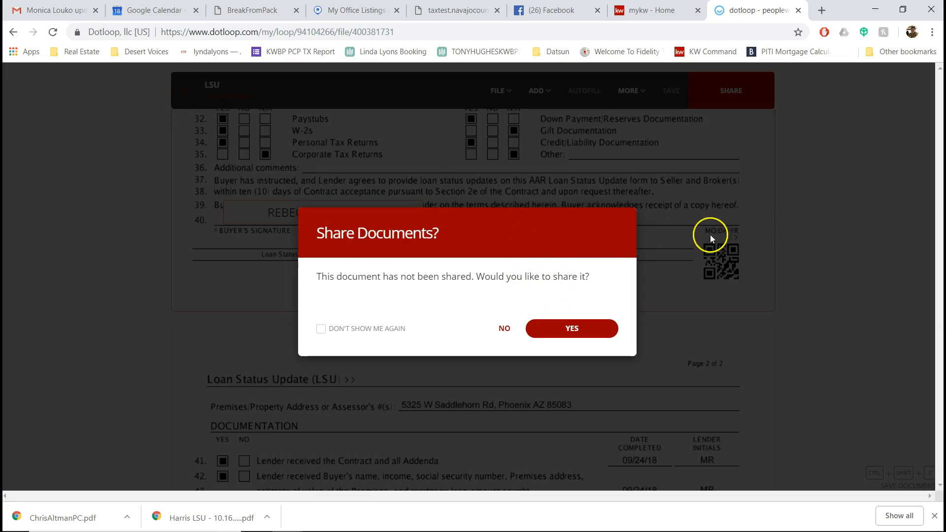
click(503, 330)
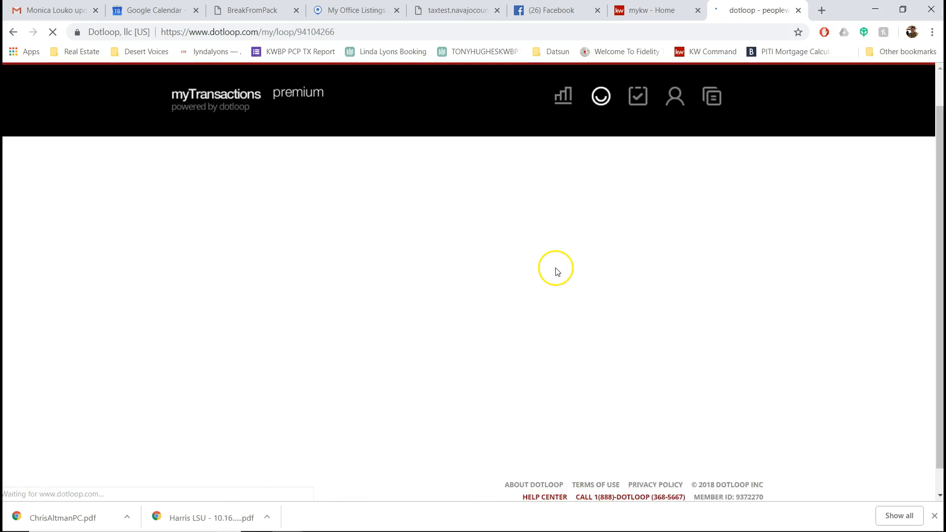
scroll(379, 327, down, 8)
drag(389, 314, 376, 248)
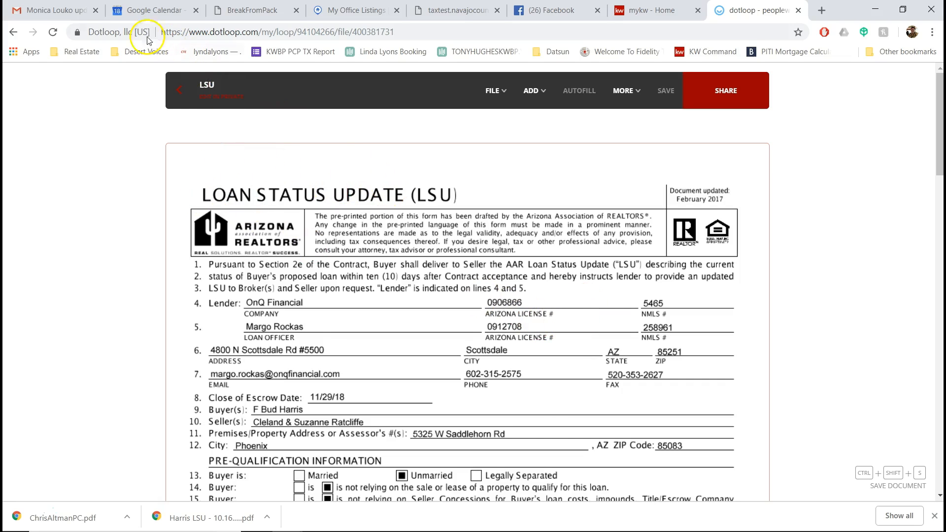
click(179, 90)
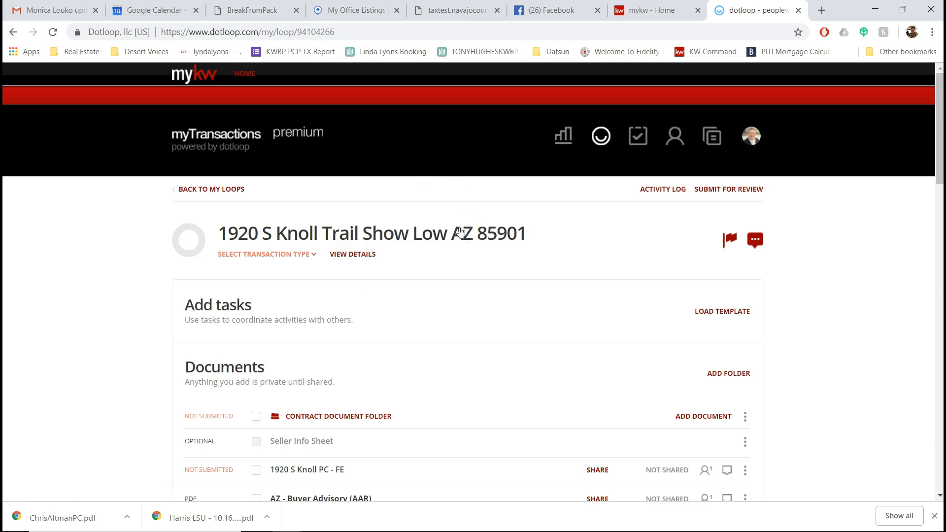
scroll(837, 379, down, 3)
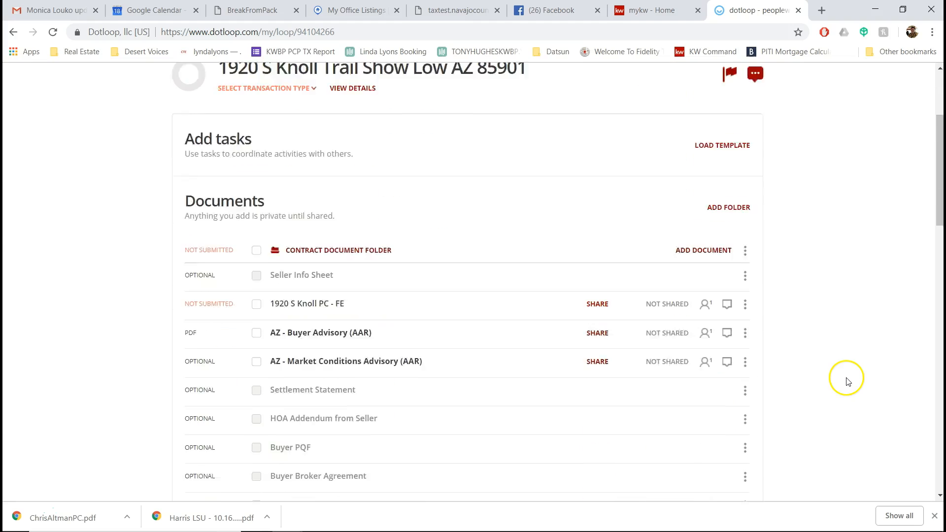
scroll(658, 350, down, 4)
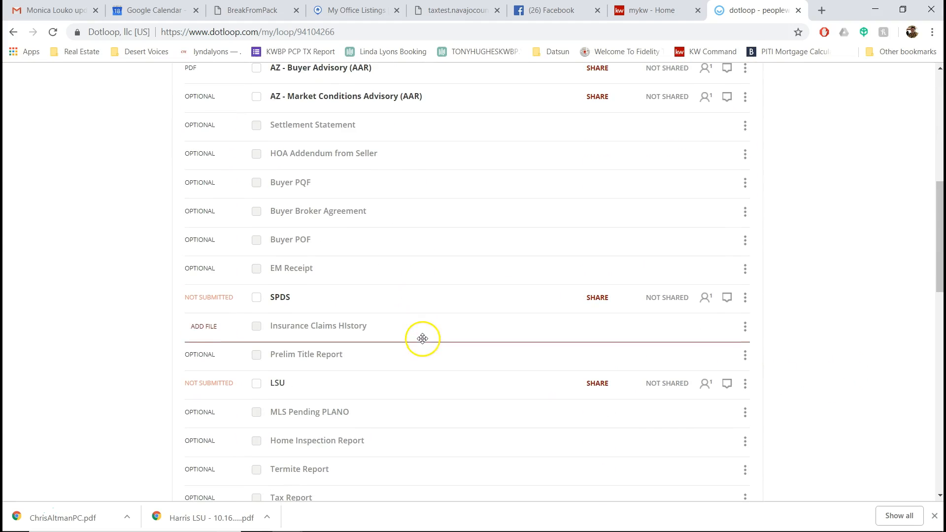
drag(435, 340, 469, 328)
scroll(432, 275, up, 2)
scroll(469, 328, down, 5)
scroll(469, 328, down, 3)
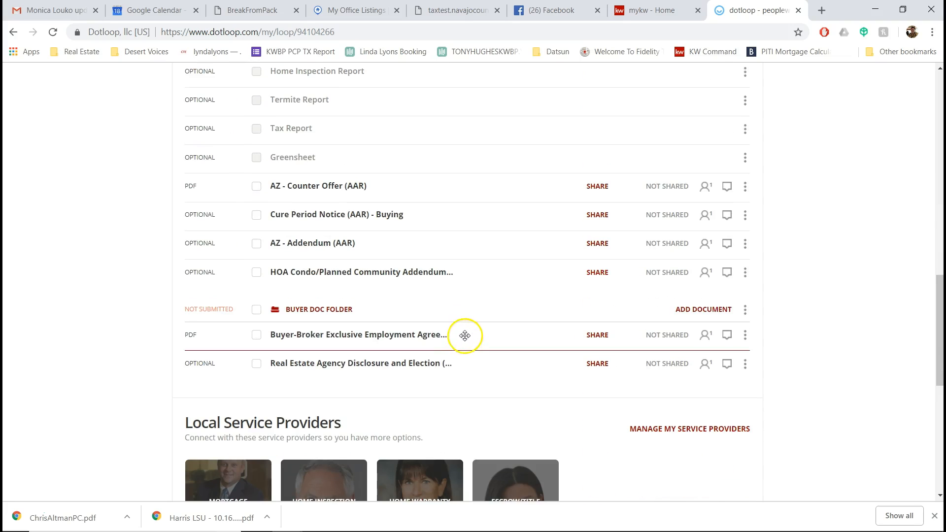
drag(286, 314, 317, 169)
scroll(422, 213, up, 8)
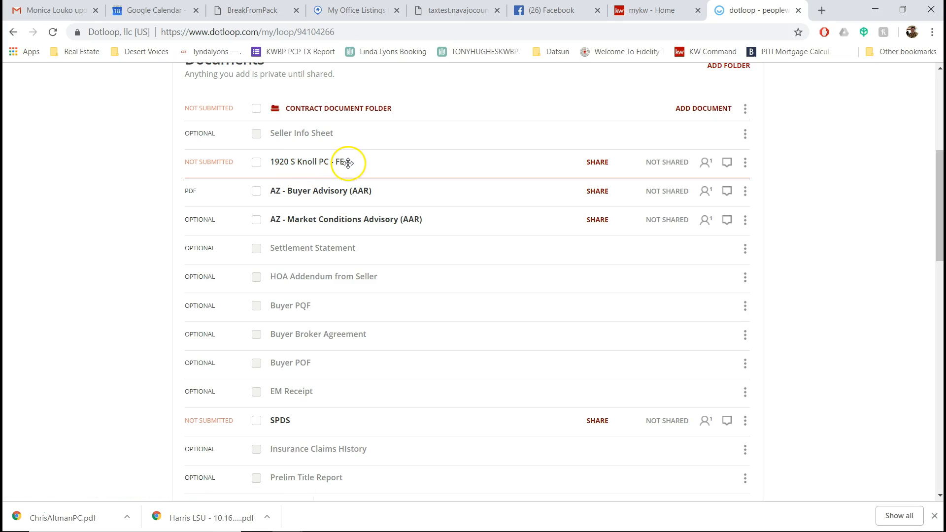
drag(369, 162, 369, 195)
scroll(637, 256, down, 6)
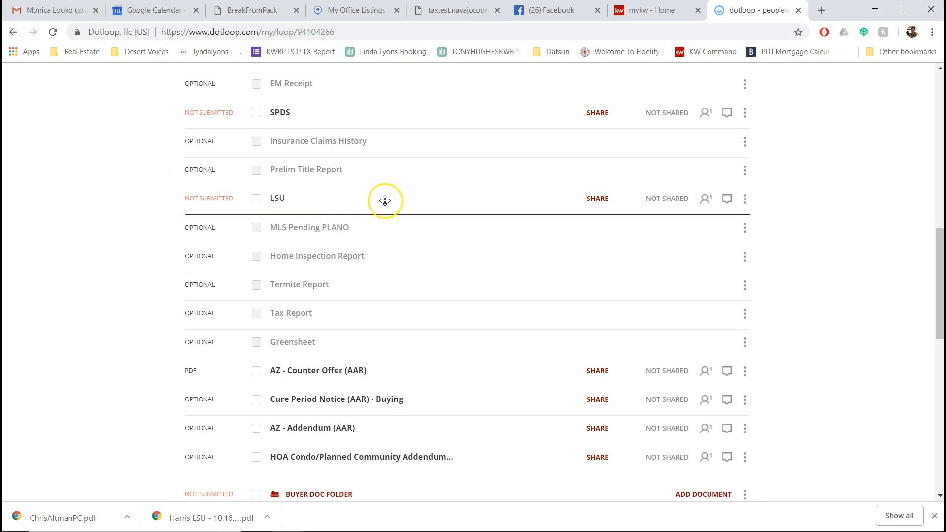
drag(459, 210, 586, 361)
scroll(525, 288, up, 5)
scroll(525, 290, up, 3)
scroll(525, 290, down, 6)
scroll(468, 380, down, 4)
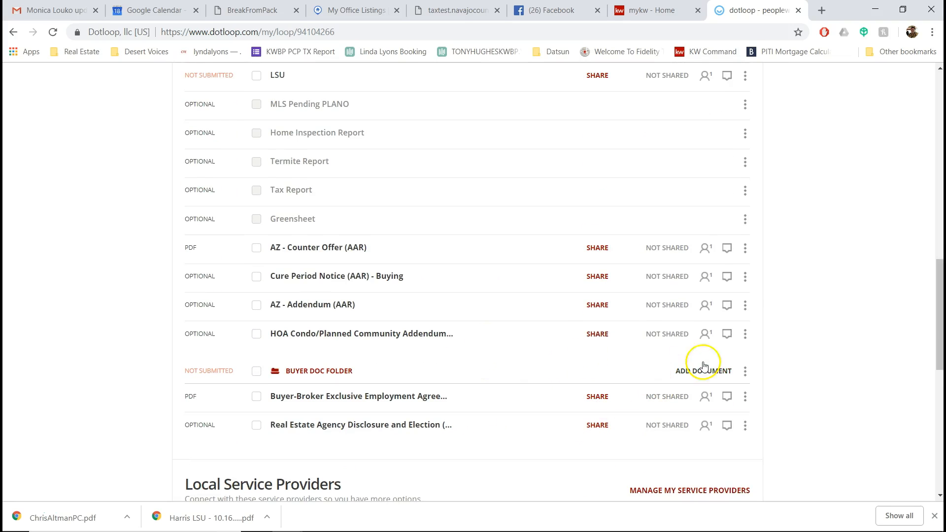
scroll(424, 429, up, 7)
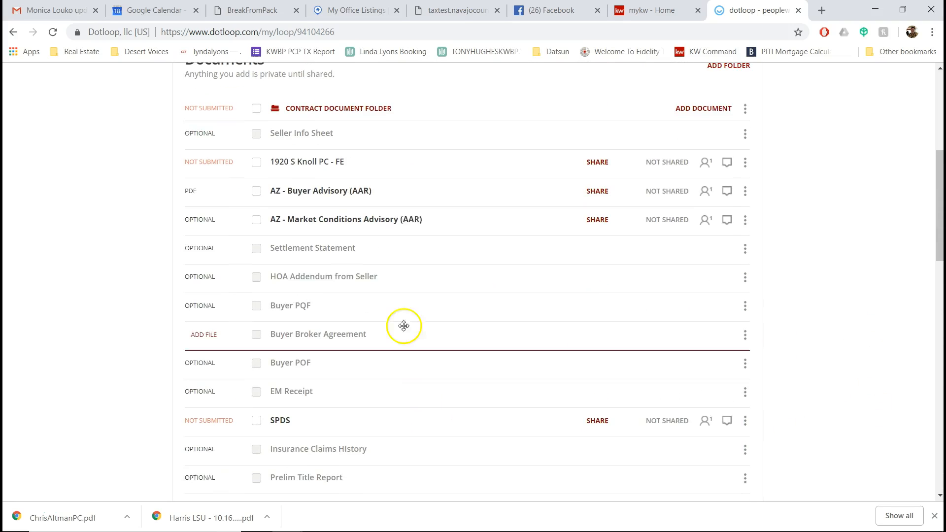
scroll(363, 200, down, 7)
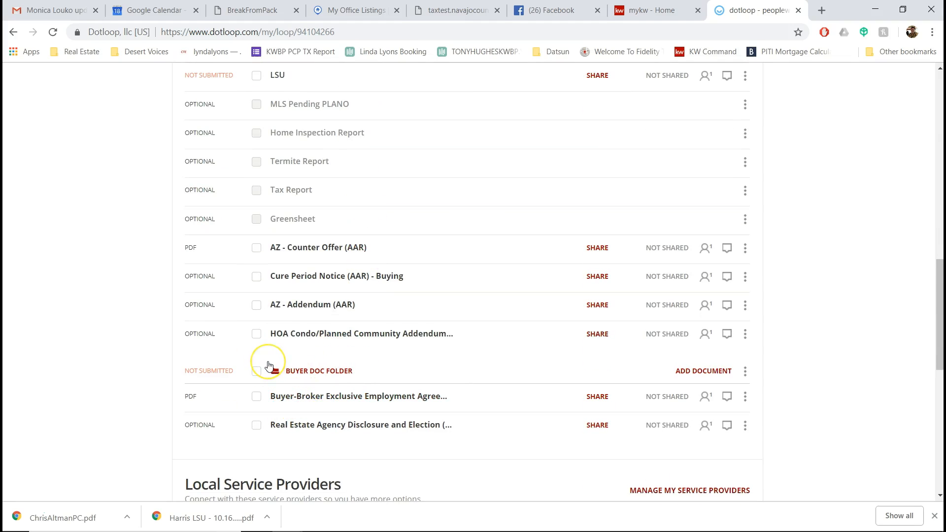
drag(268, 365, 466, 212)
scroll(537, 355, up, 8)
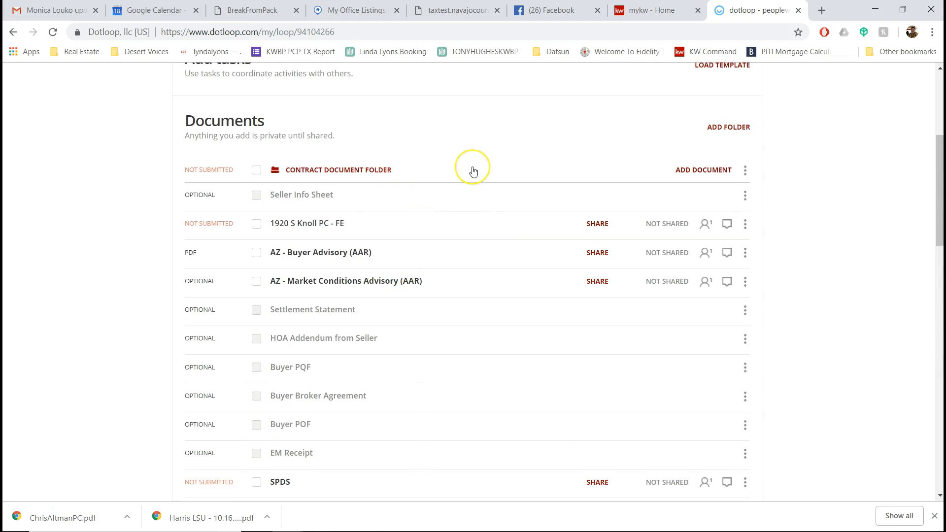
drag(473, 171, 304, 134)
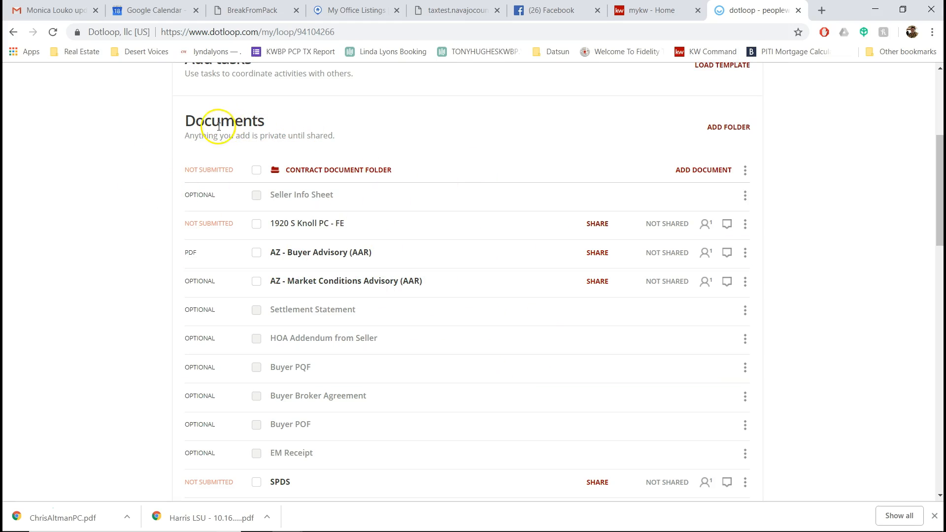
scroll(463, 251, up, 2)
scroll(384, 308, down, 7)
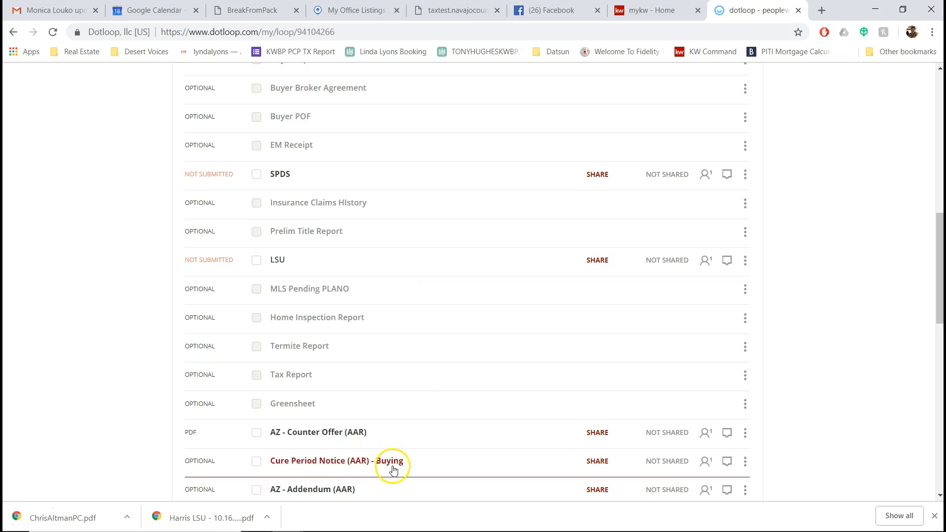
scroll(393, 463, down, 4)
scroll(449, 395, up, 2)
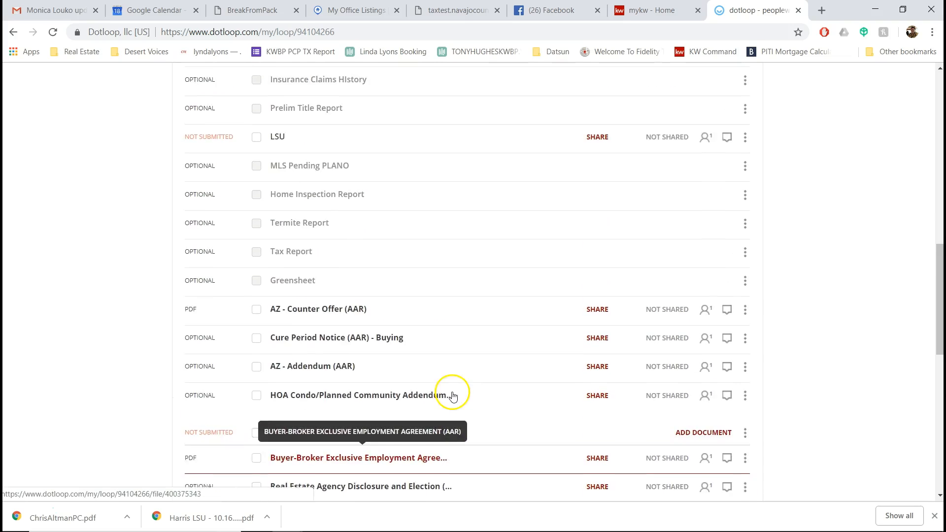
scroll(452, 396, up, 8)
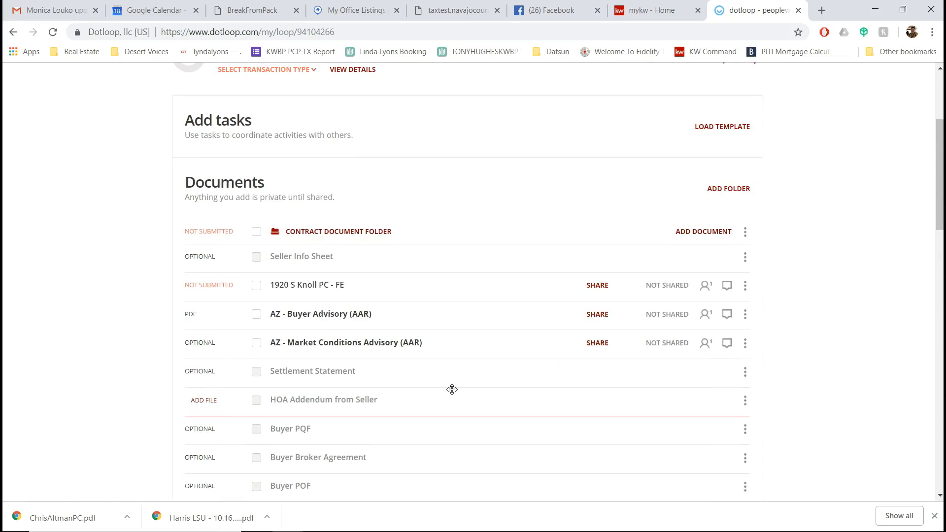
Step: Go to the loops list and switch to the Admin for Keller Williams profile
scroll(452, 389, up, 4)
click(600, 136)
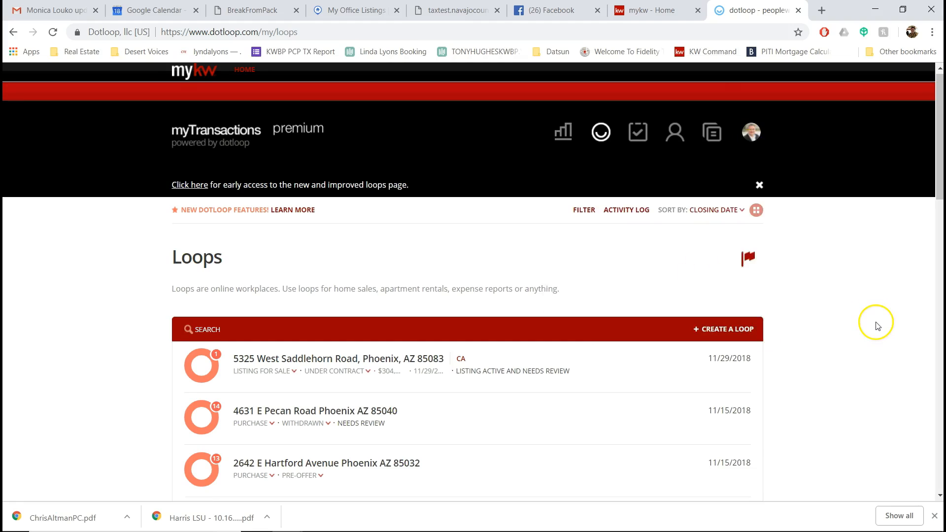
scroll(877, 325, down, 2)
scroll(882, 348, down, 6)
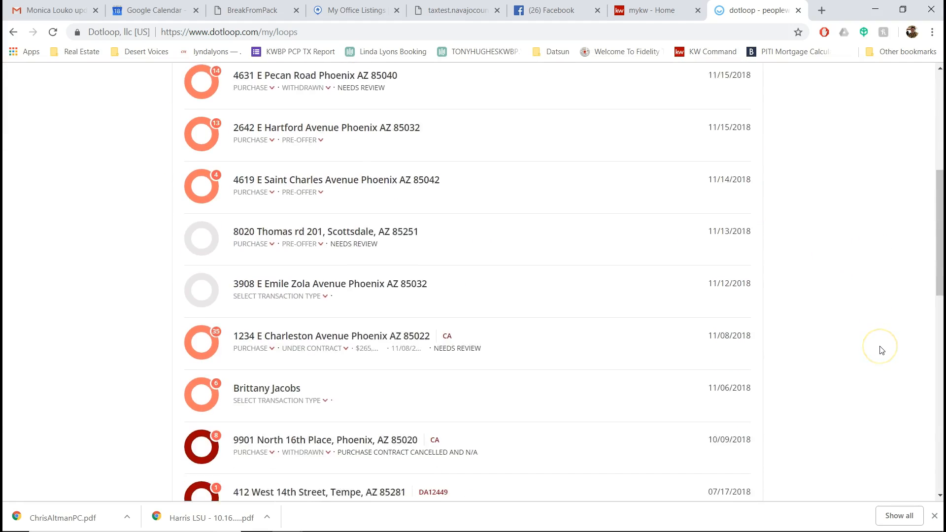
scroll(882, 350, down, 2)
scroll(837, 246, up, 10)
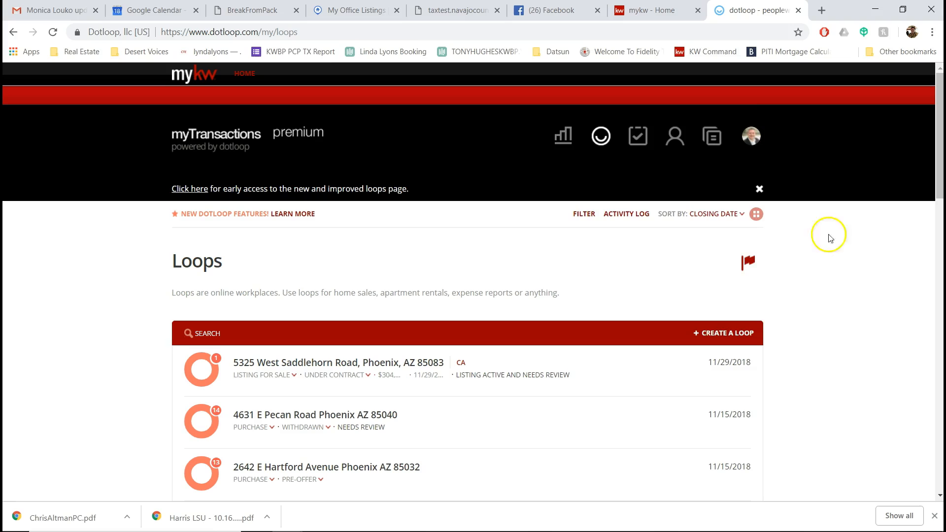
mouse_move(752, 137)
click(698, 310)
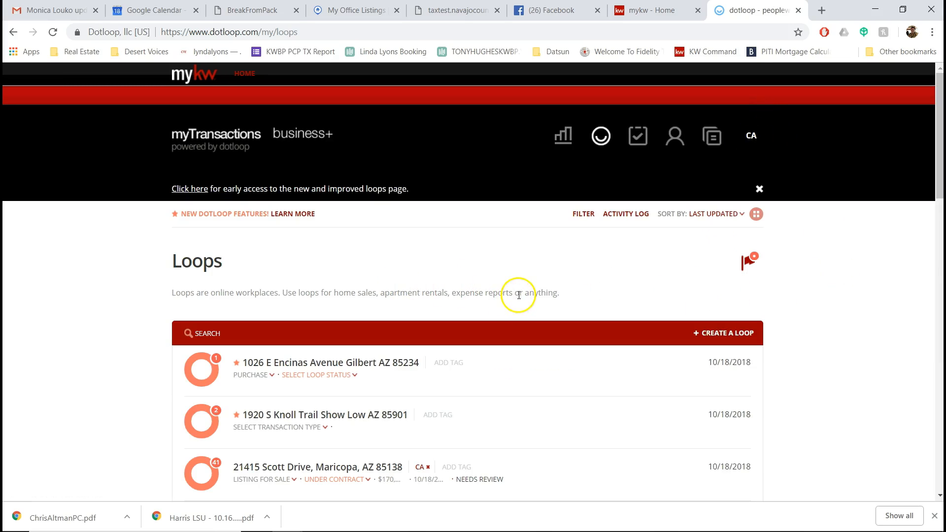
scroll(187, 307, down, 2)
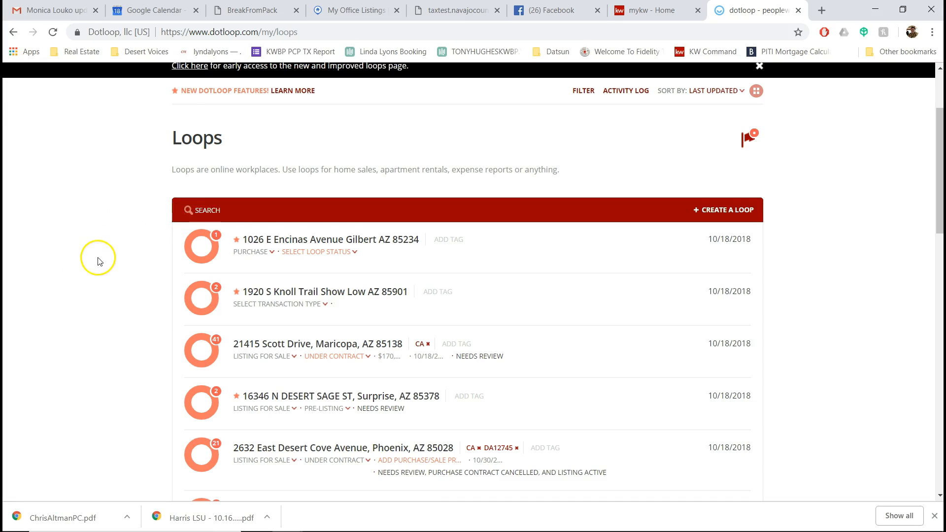
scroll(98, 261, down, 1)
scroll(96, 271, down, 1)
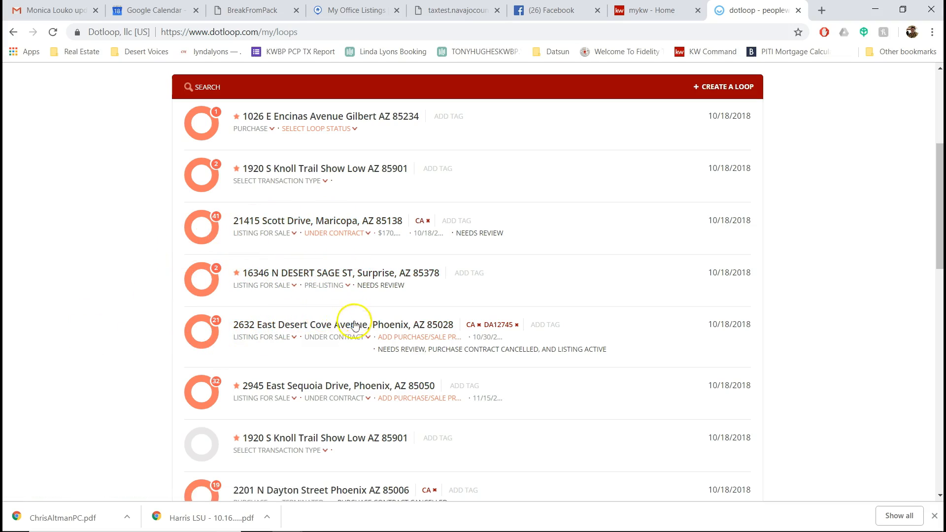
click(290, 325)
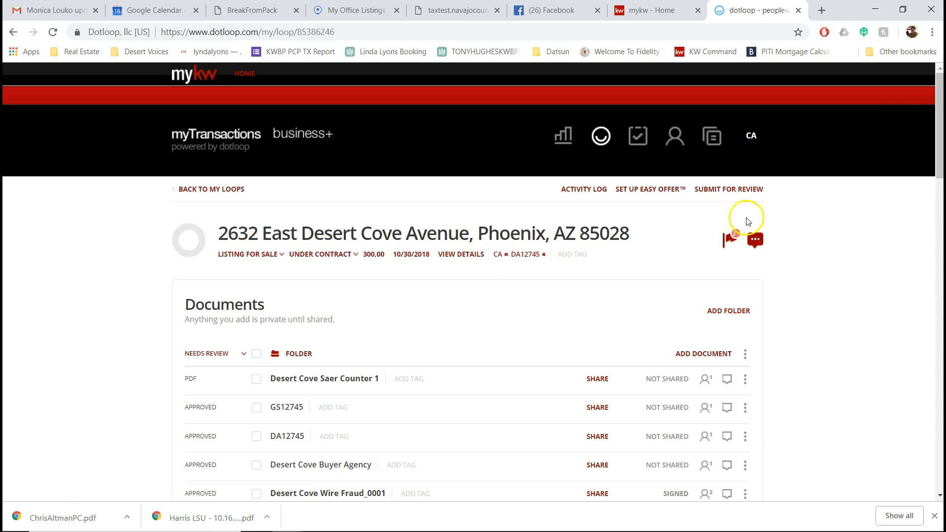
Step: Scroll through the Desert Cove loop's document folders, People and Add tasks sections
drag(938, 96, 939, 409)
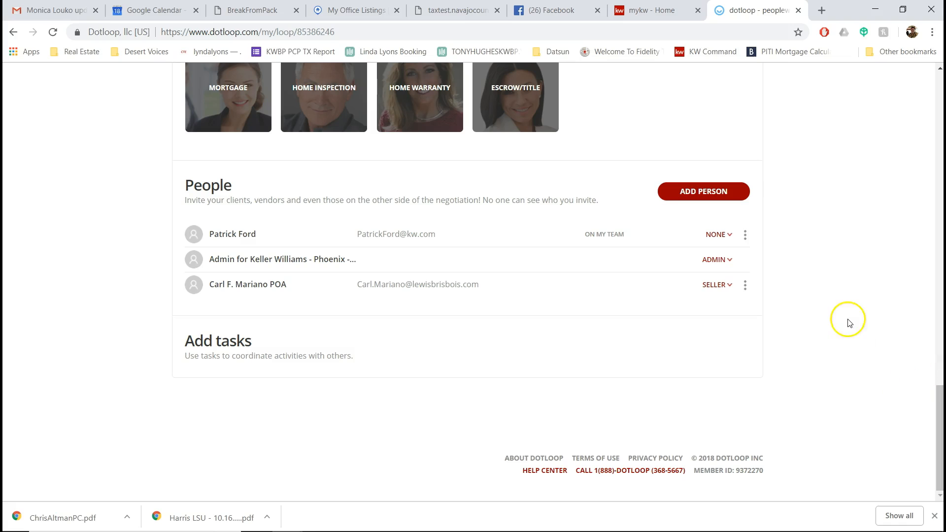
scroll(845, 318, up, 10)
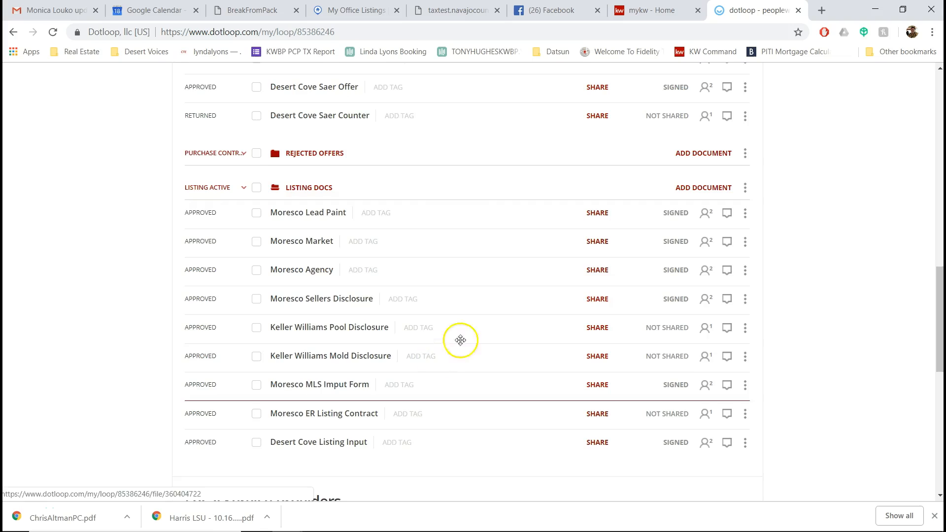
scroll(473, 330, up, 3)
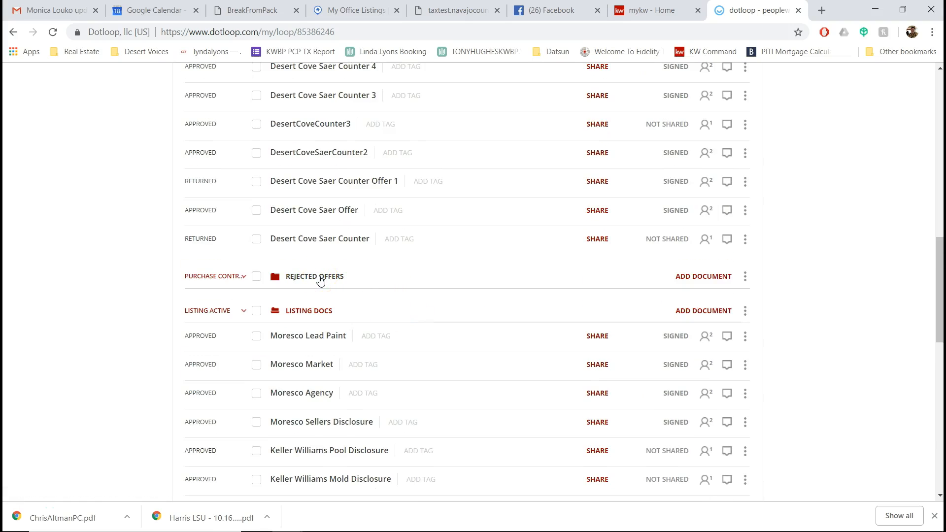
click(320, 280)
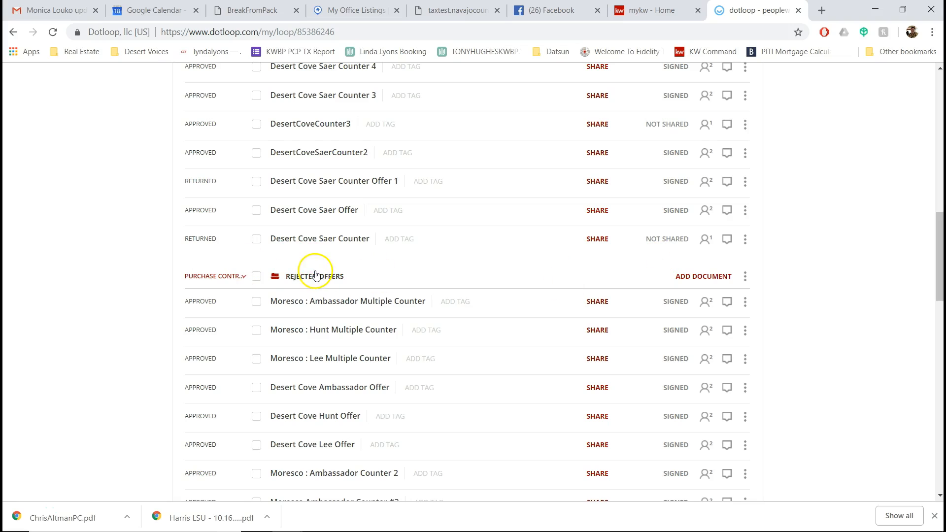
click(320, 278)
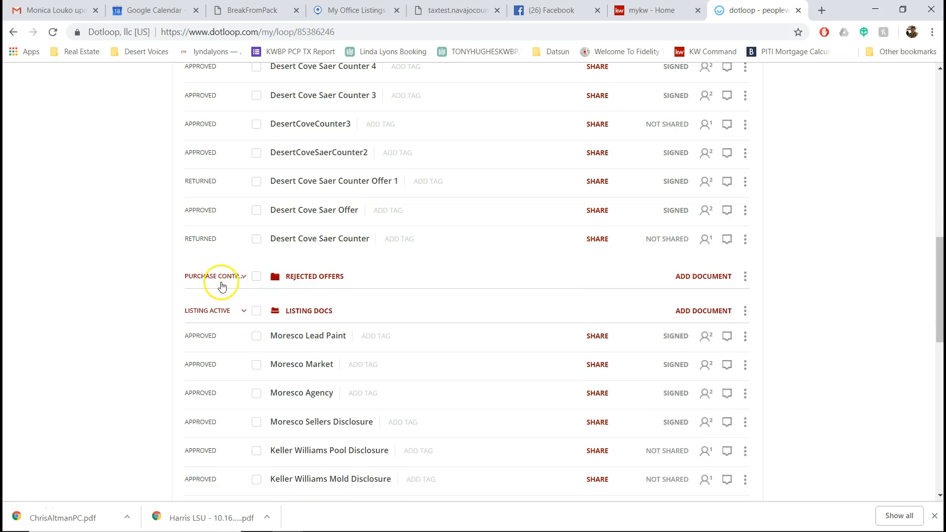
click(357, 282)
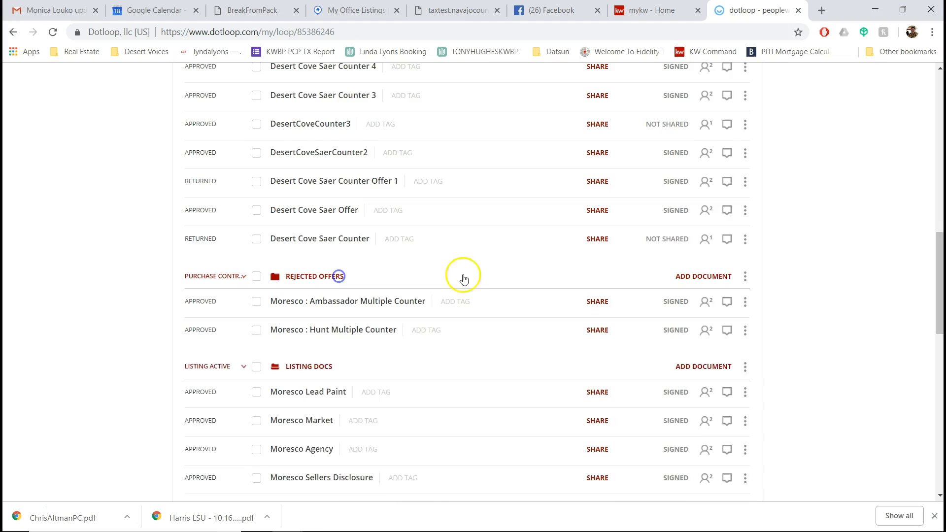
scroll(844, 318, down, 6)
scroll(845, 319, up, 2)
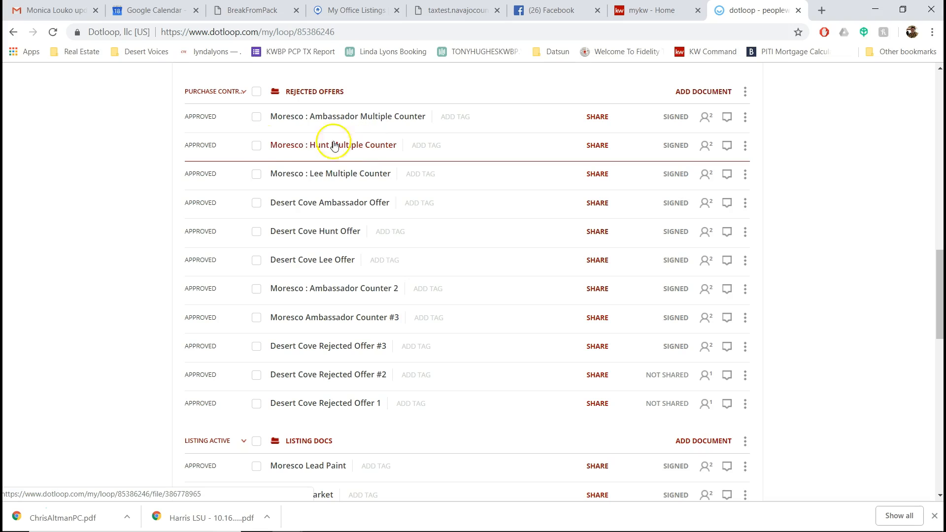
scroll(422, 368, up, 3)
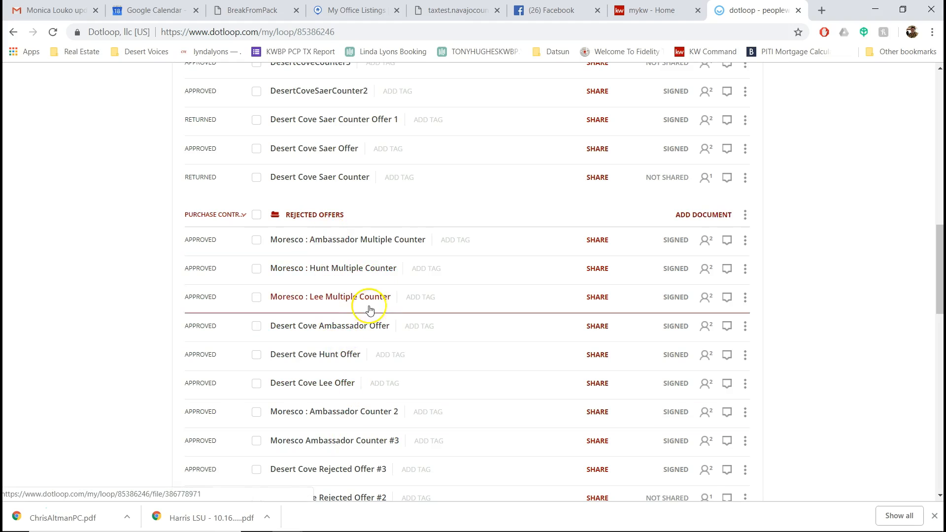
scroll(345, 290, up, 1)
click(318, 281)
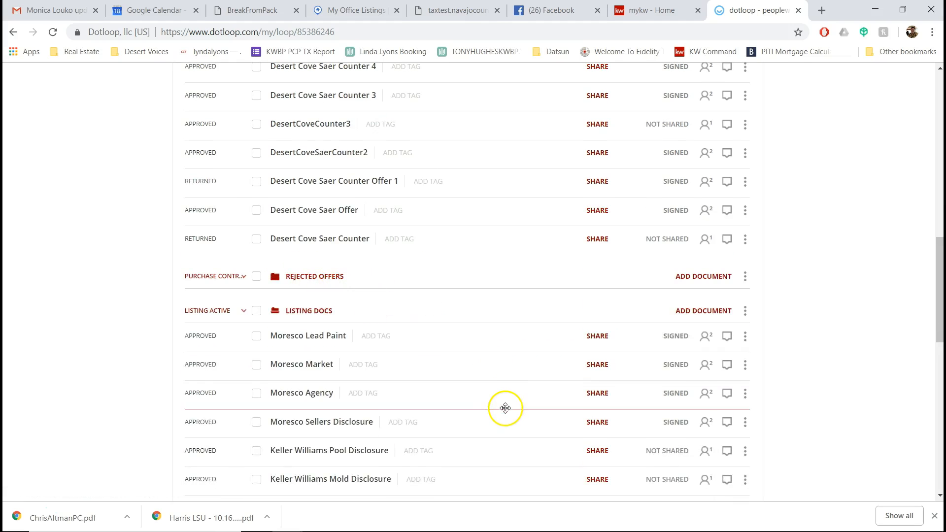
scroll(504, 408, up, 8)
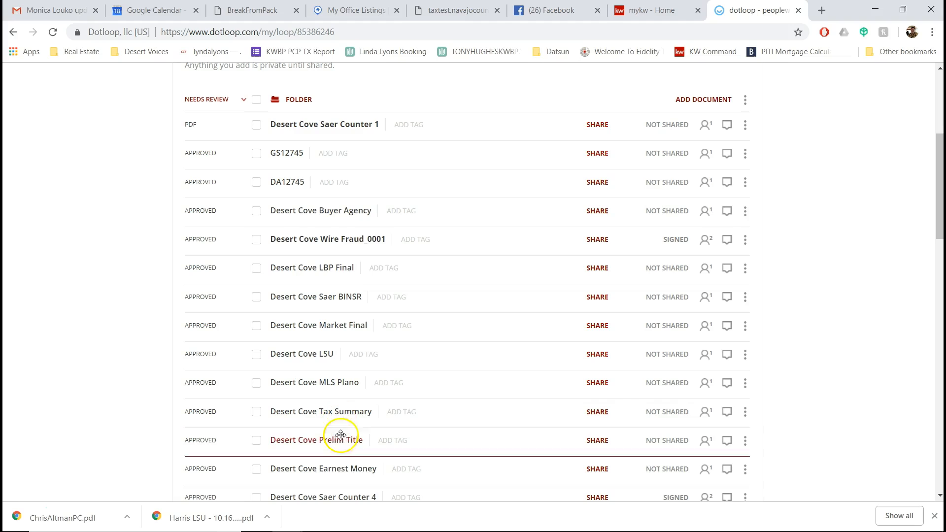
scroll(389, 404, down, 2)
scroll(386, 359, up, 3)
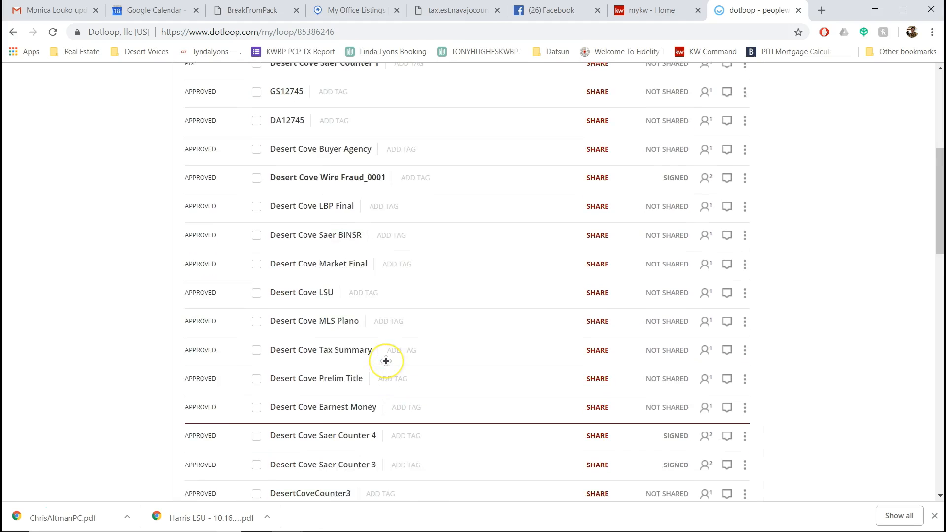
scroll(340, 380, down, 5)
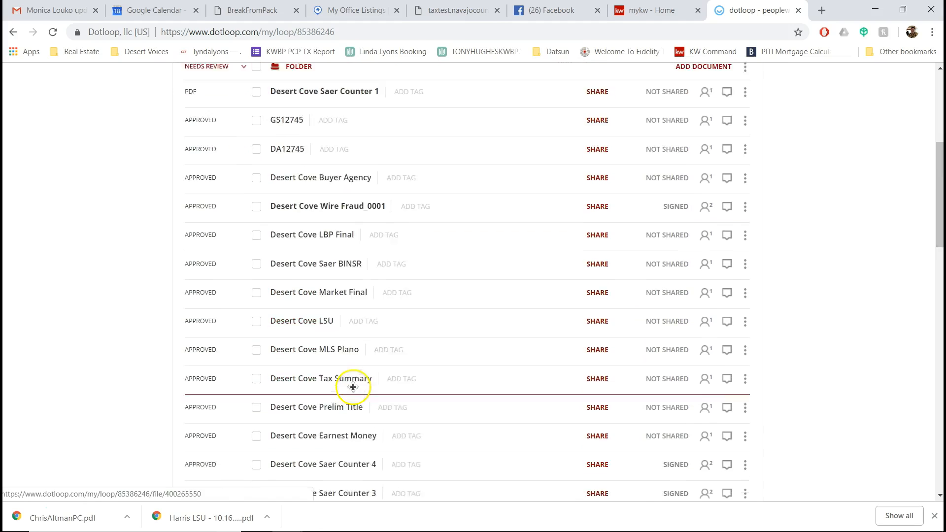
scroll(368, 387, down, 1)
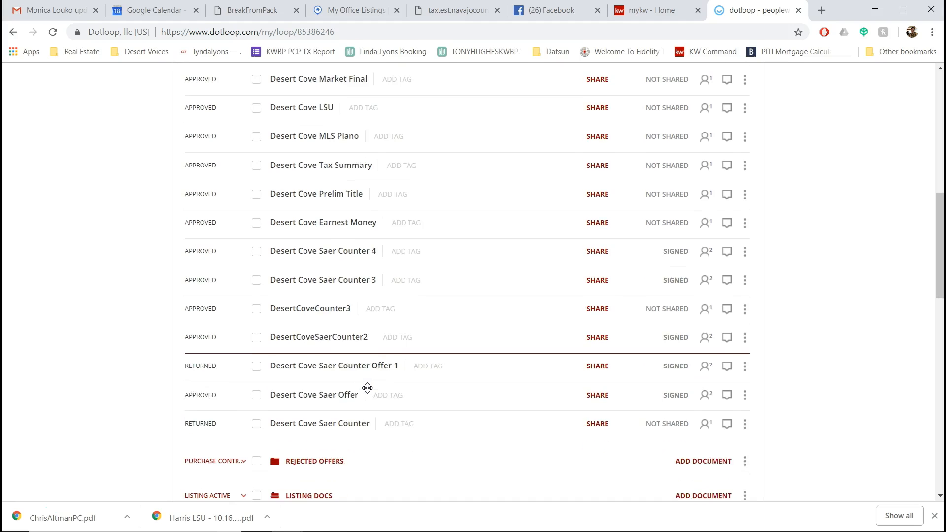
scroll(369, 388, up, 5)
scroll(371, 388, up, 1)
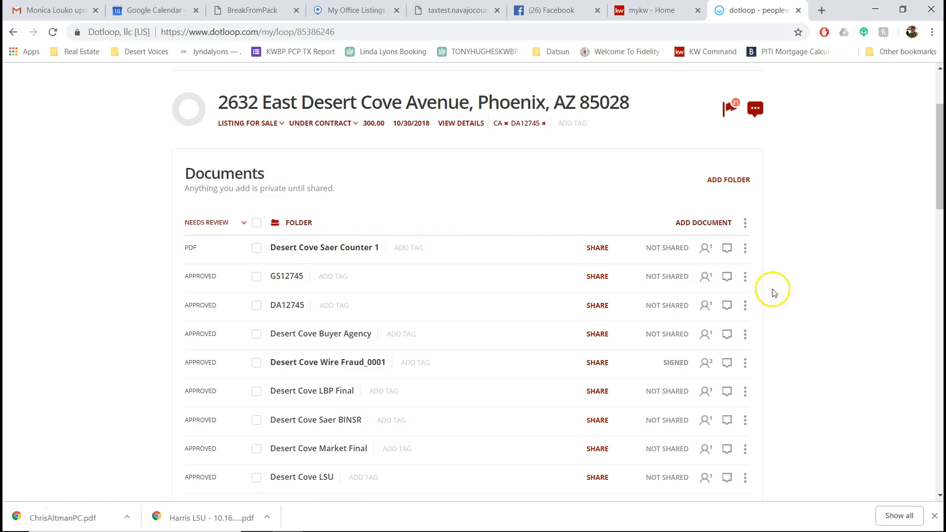
scroll(865, 196, down, 5)
drag(939, 195, 940, 303)
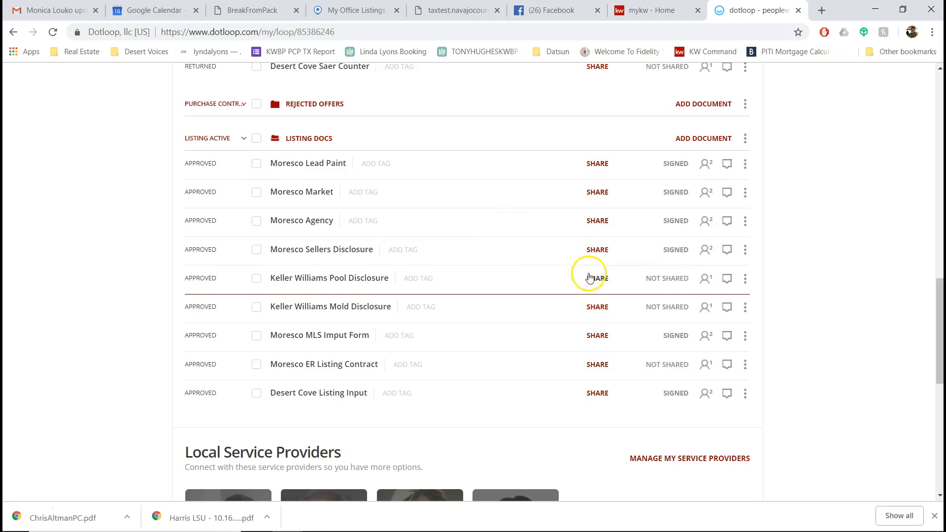
scroll(283, 218, up, 3)
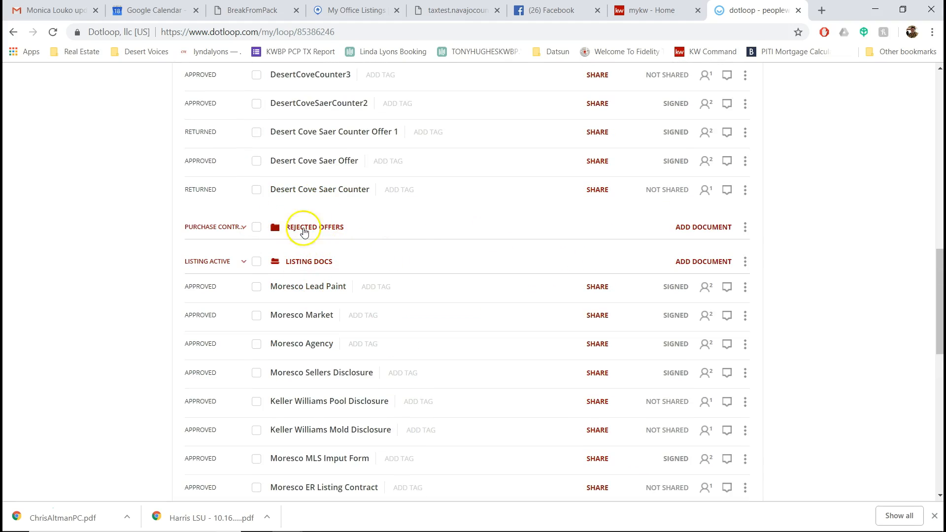
scroll(369, 276, up, 12)
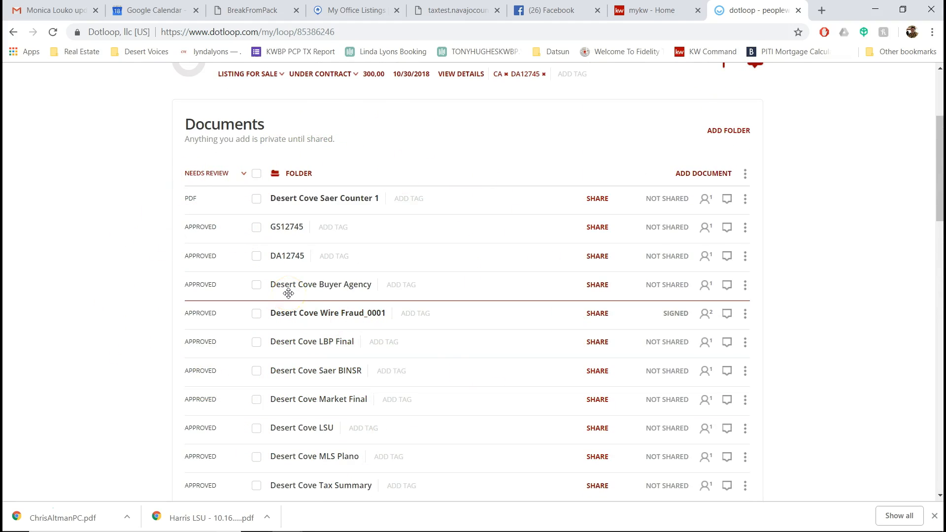
scroll(793, 212, up, 4)
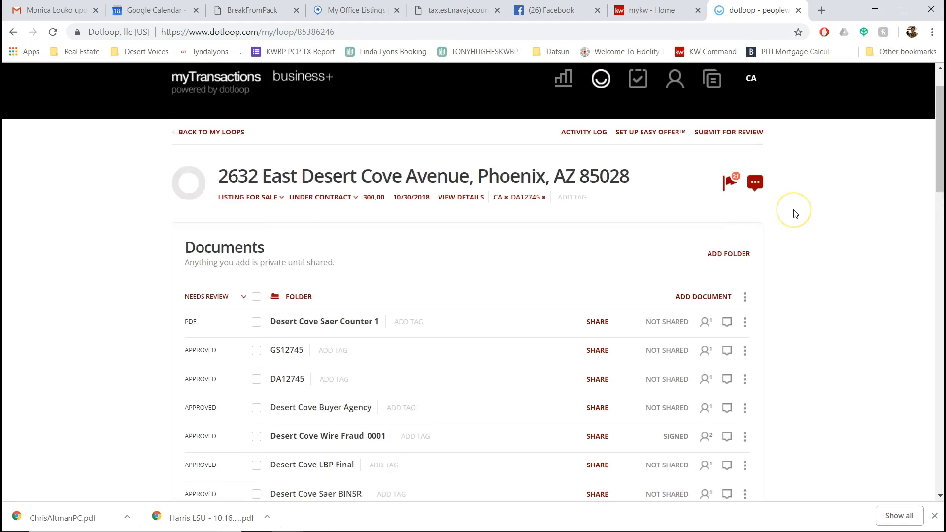
Step: From the loops list, change the active profile from CA to the Broker profile
click(601, 136)
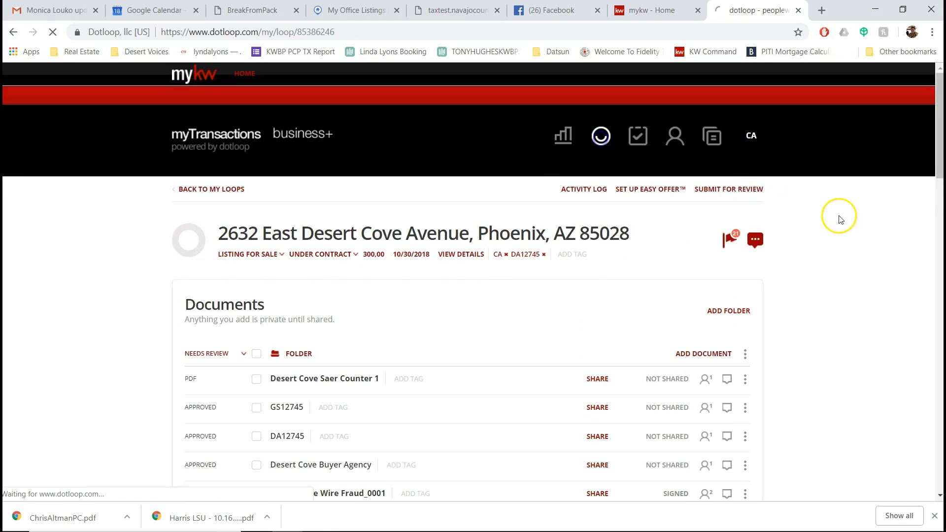
click(752, 137)
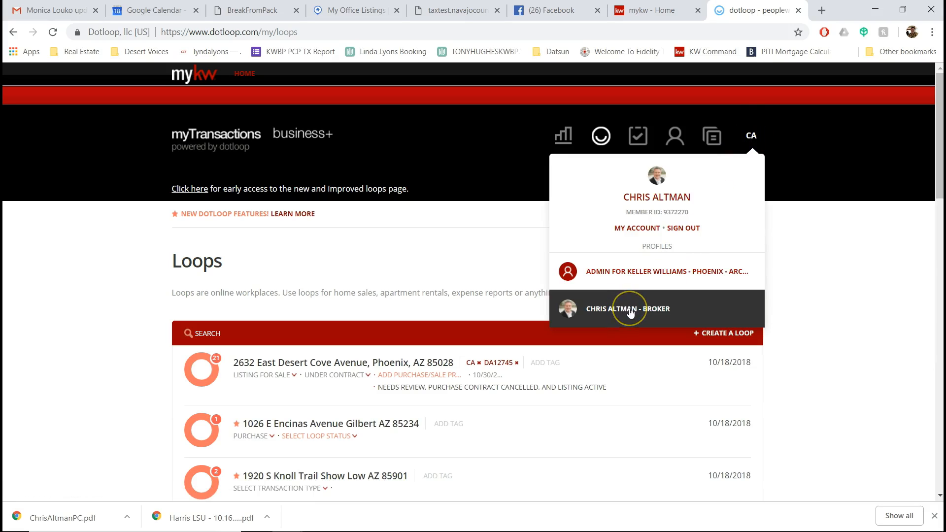
click(661, 309)
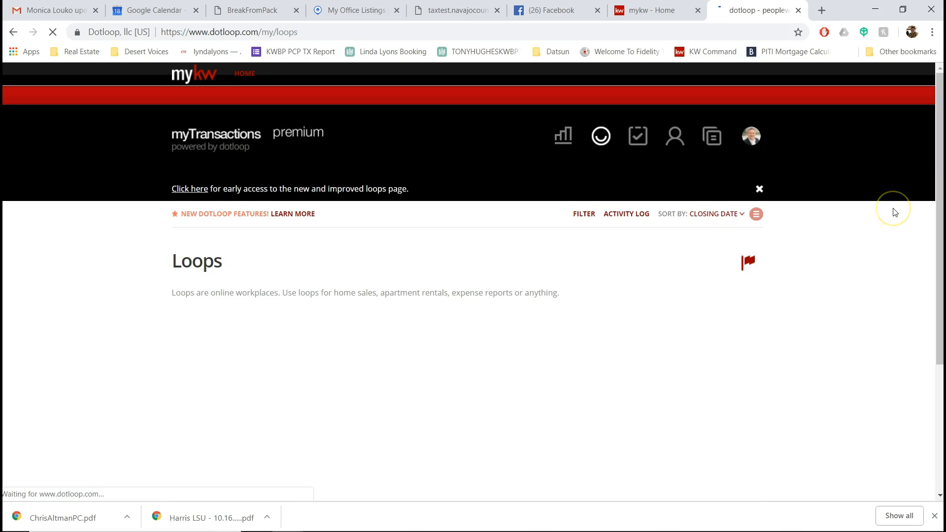